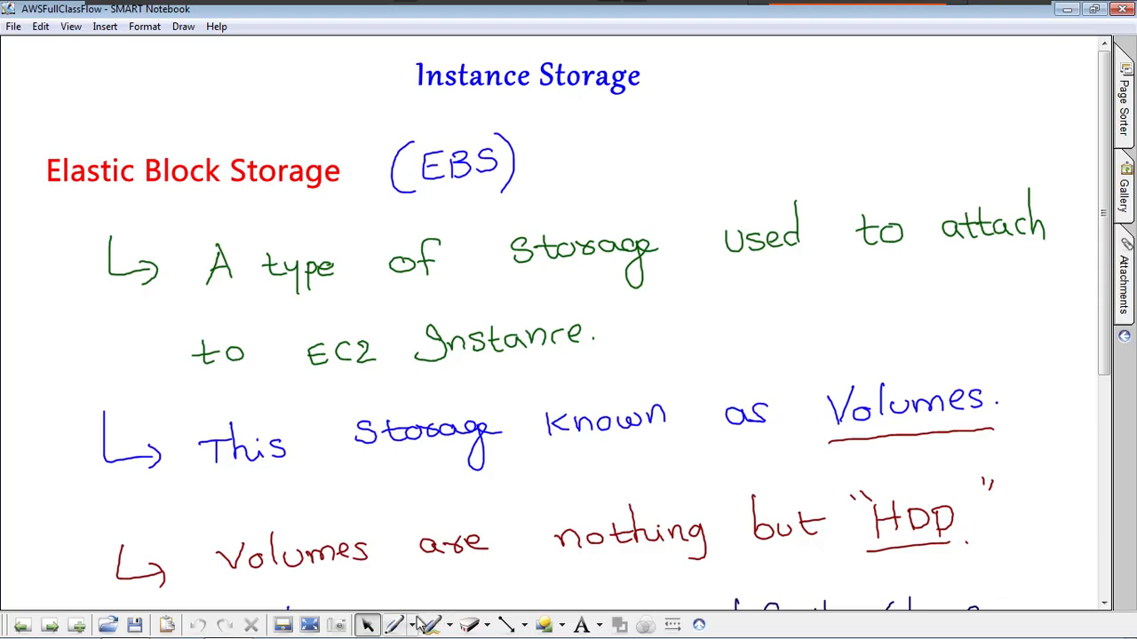
Choose a pen and advance the notebook from the Elastic Block Storage notes to the Lab 5 architecture diagram.
left_click(411, 625)
left_click(444, 416)
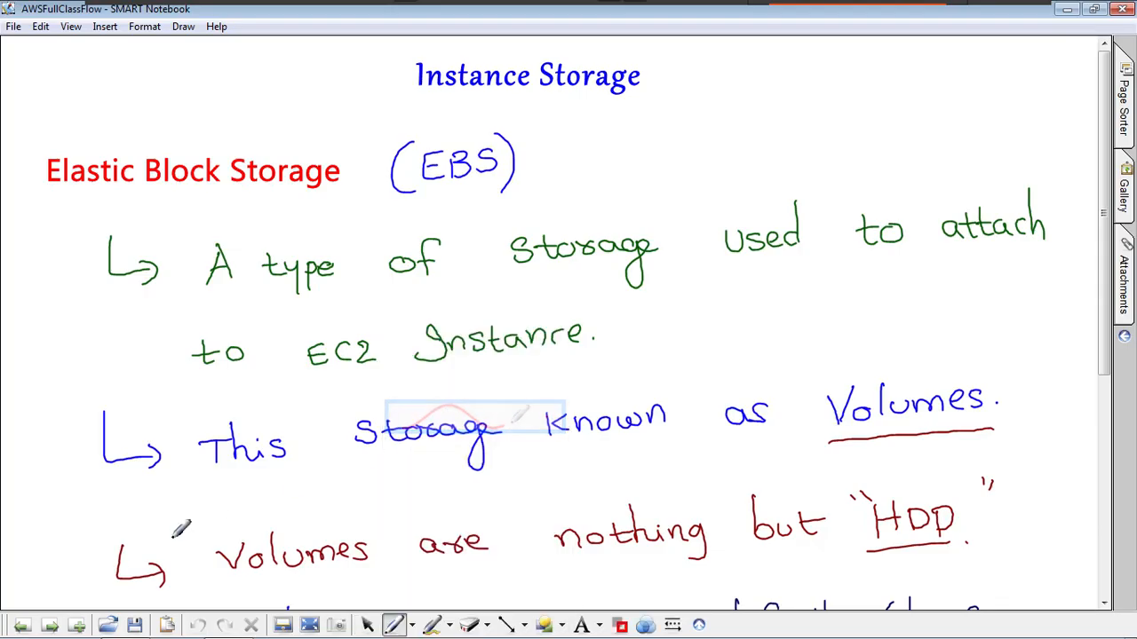
left_click(50, 626)
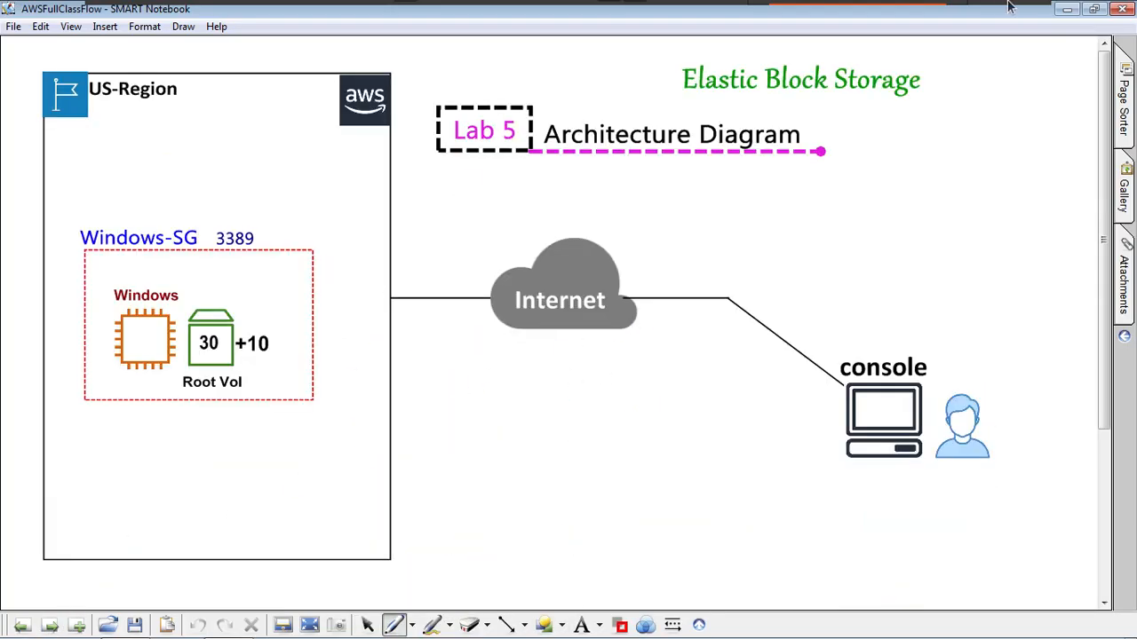
Switch to the EC2 Instances page in Chrome, show it full screen and start launching a new instance.
left_click(969, 22)
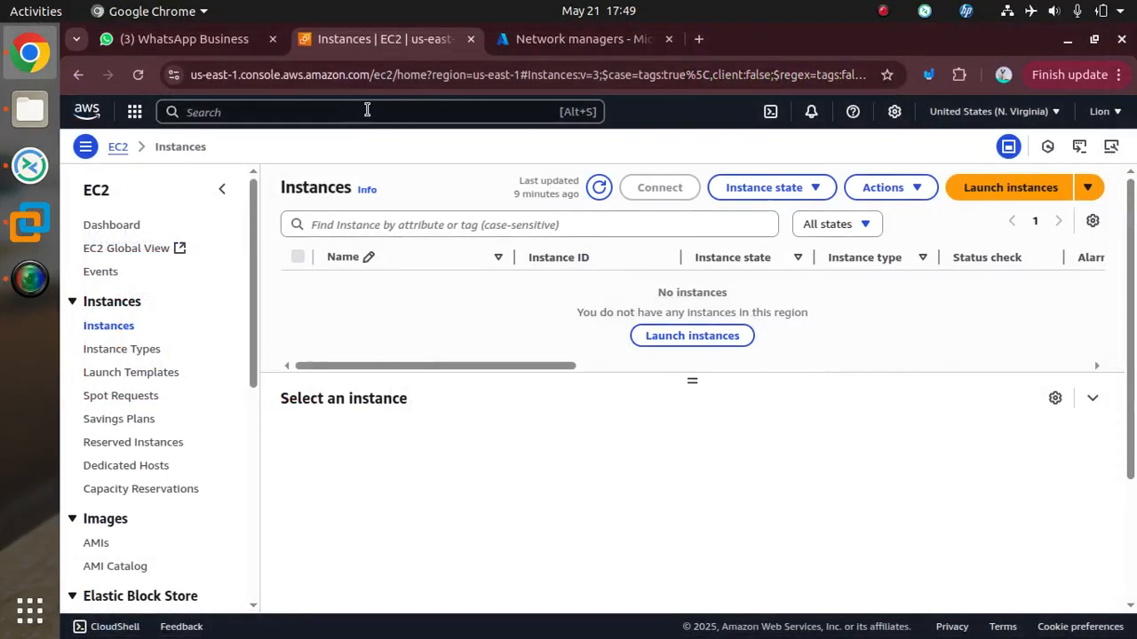
key("F11")
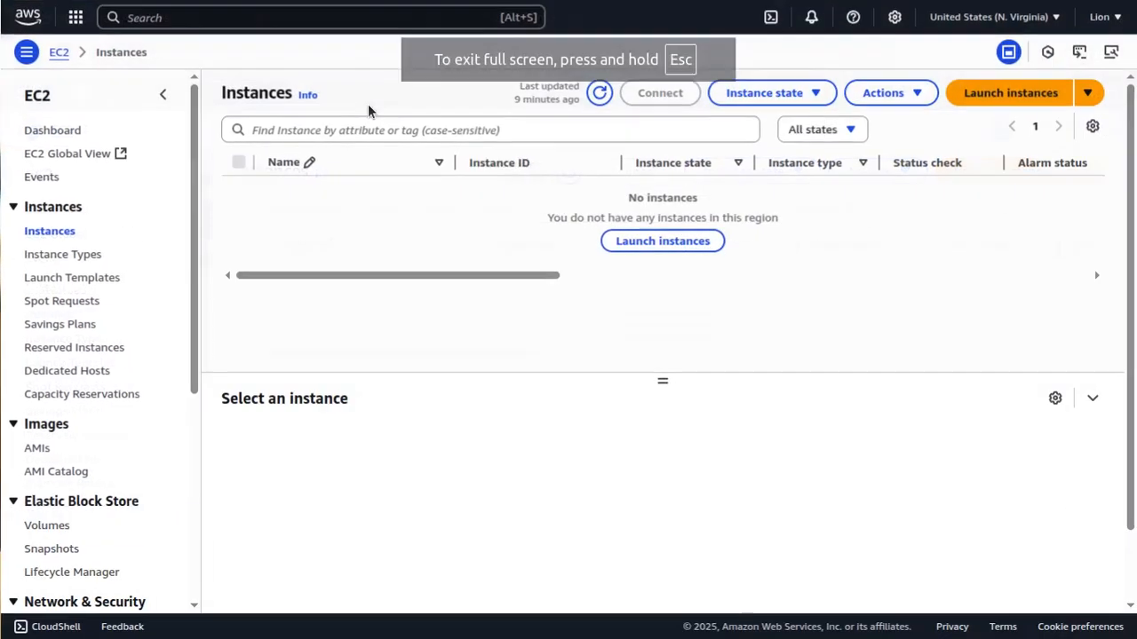
left_click(1007, 96)
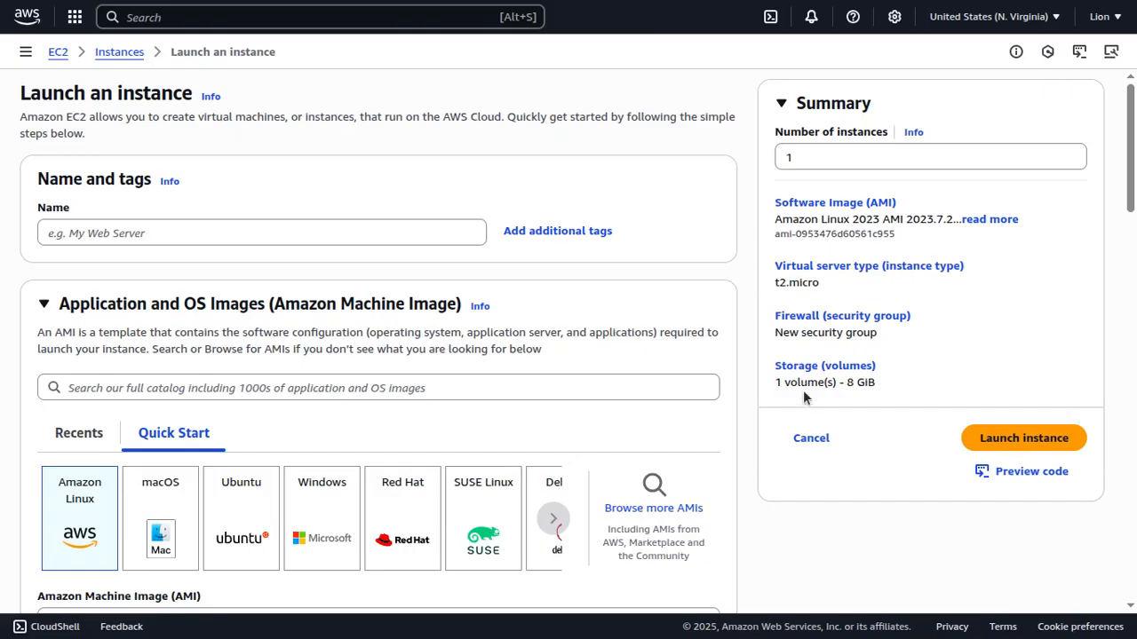
Name the instance Windows and choose Windows as its quick-start operating system image.
left_click(343, 231)
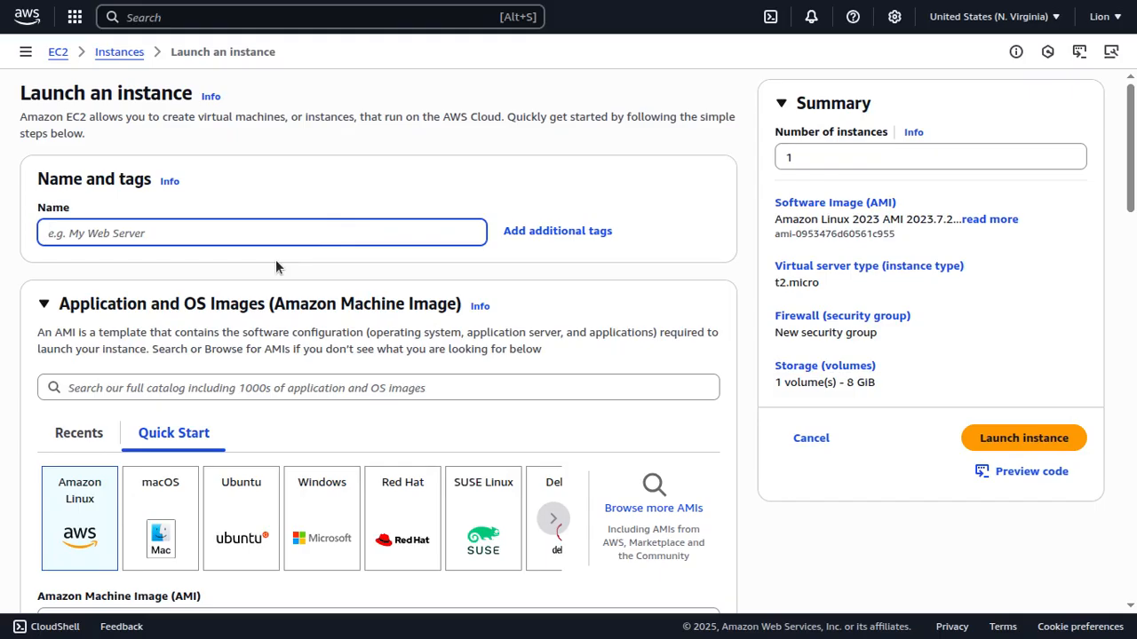
type("Windows")
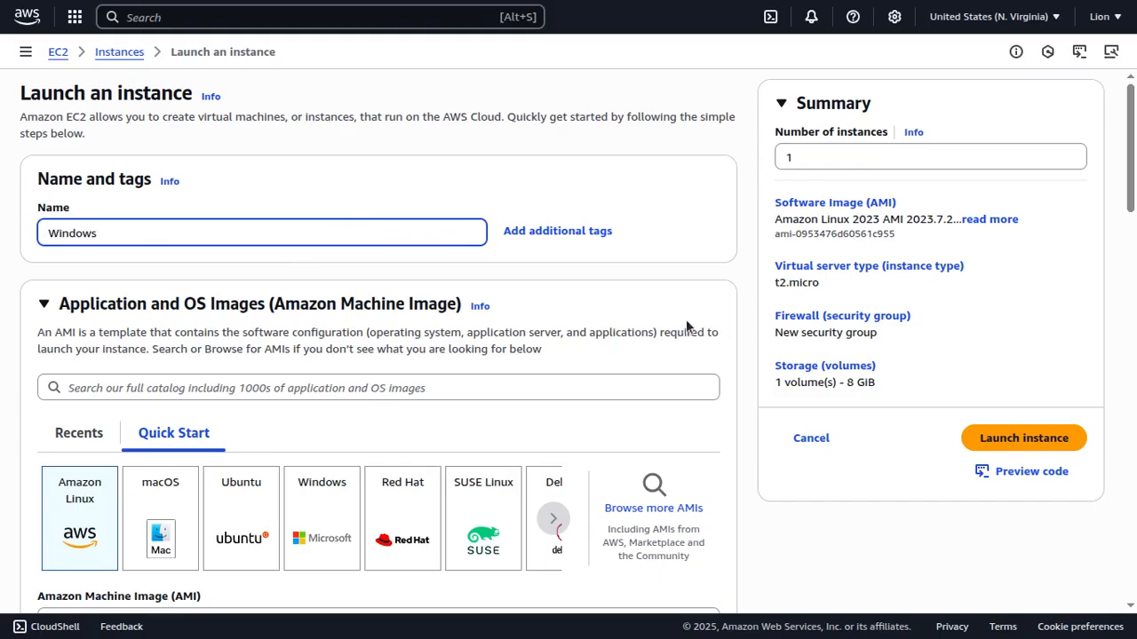
left_click(336, 524)
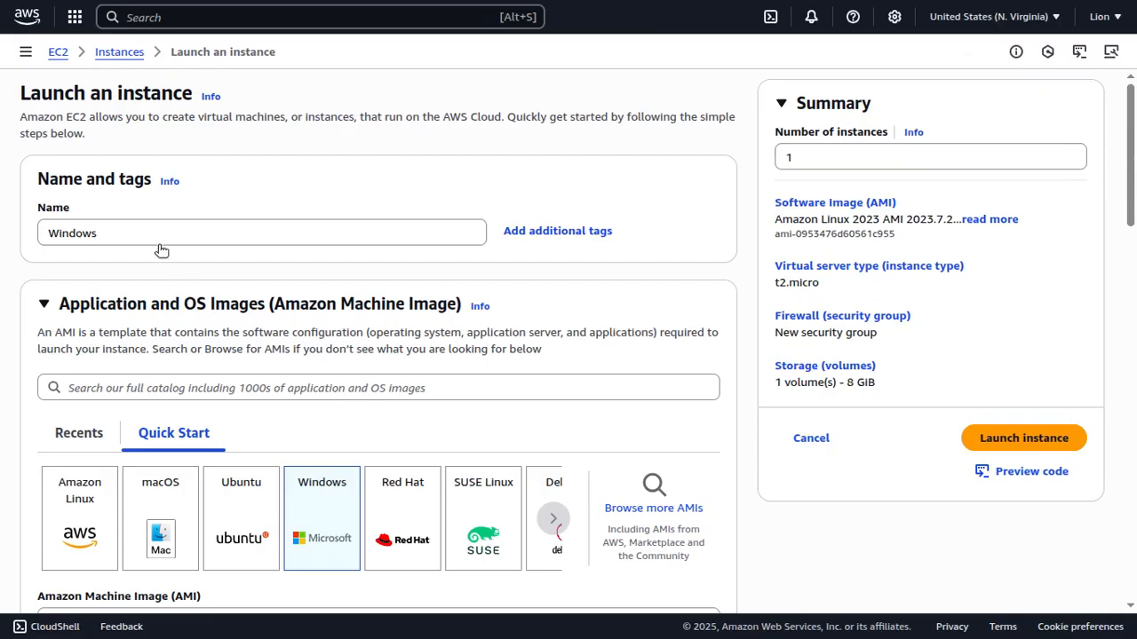
left_click(335, 507)
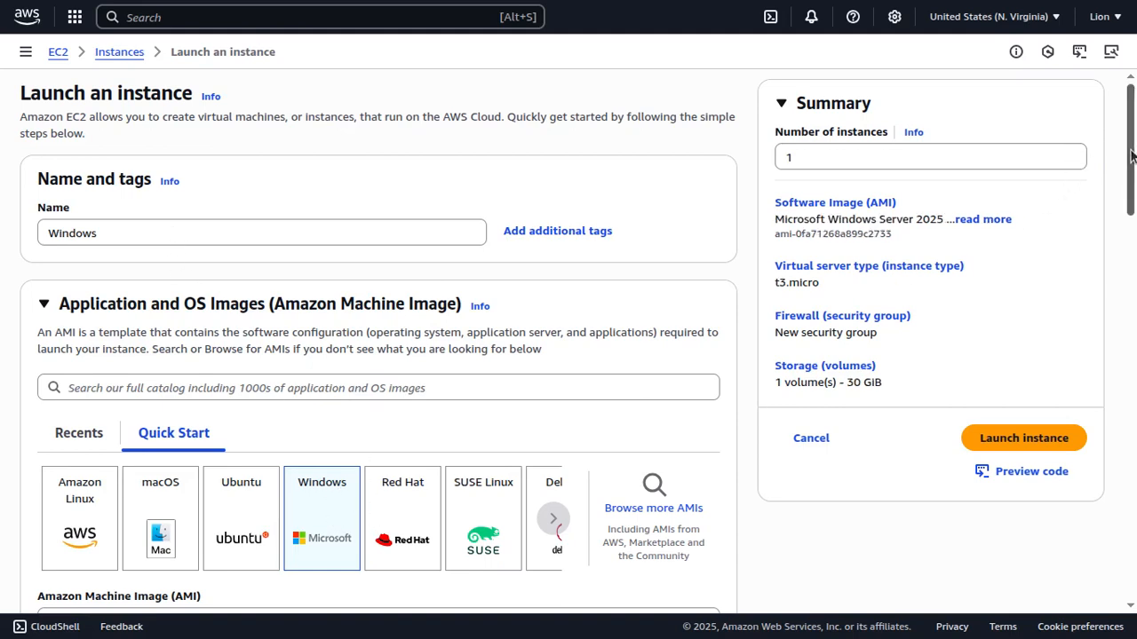
Select Microsoft Windows Server 2019 Base as the Amazon Machine Image.
scroll(1117, 160, "down", 3)
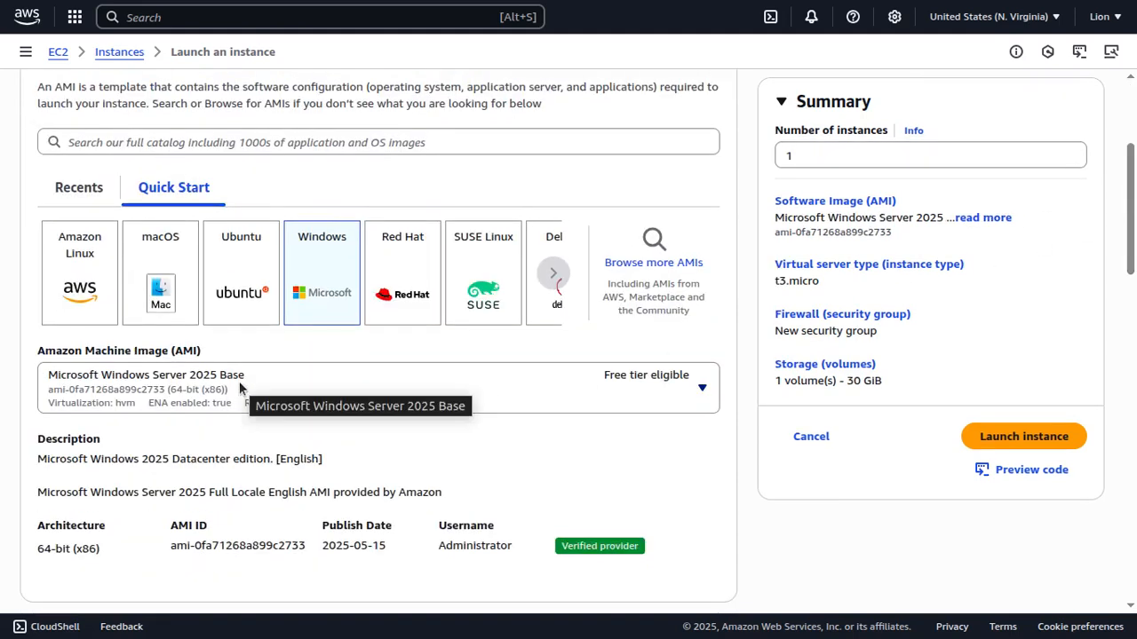
left_click(702, 401)
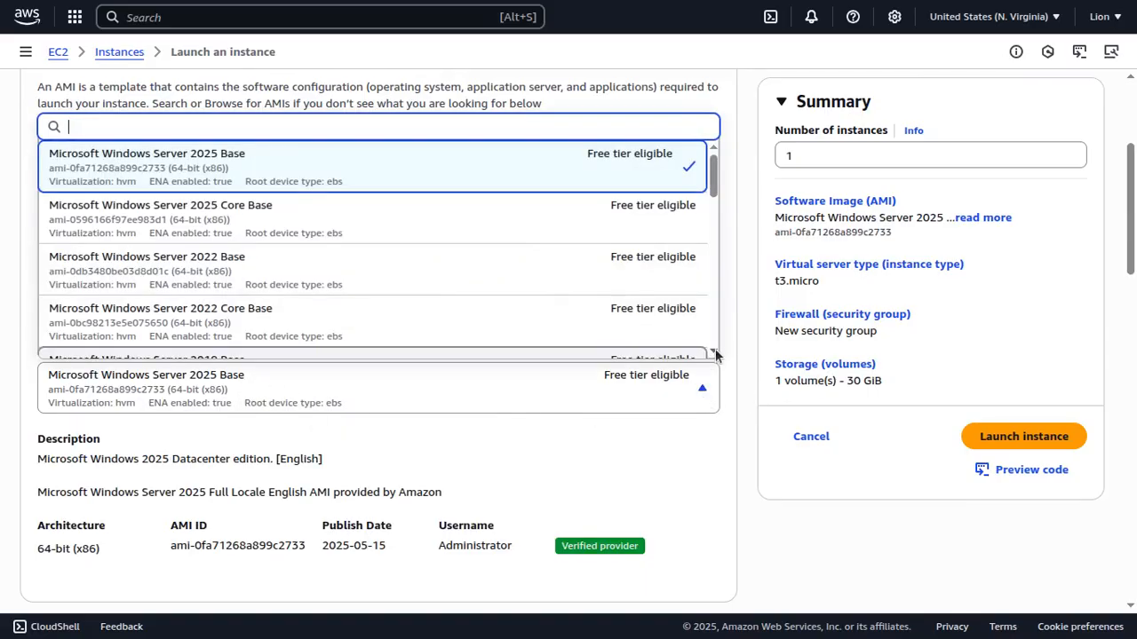
scroll(361, 302, "down", 2)
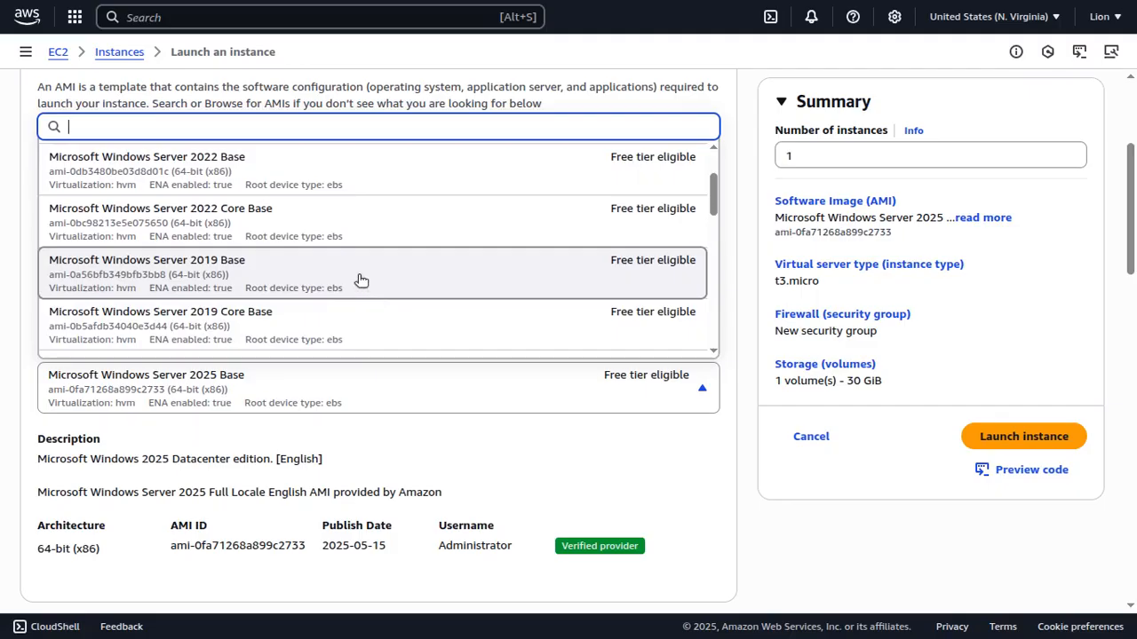
left_click(361, 280)
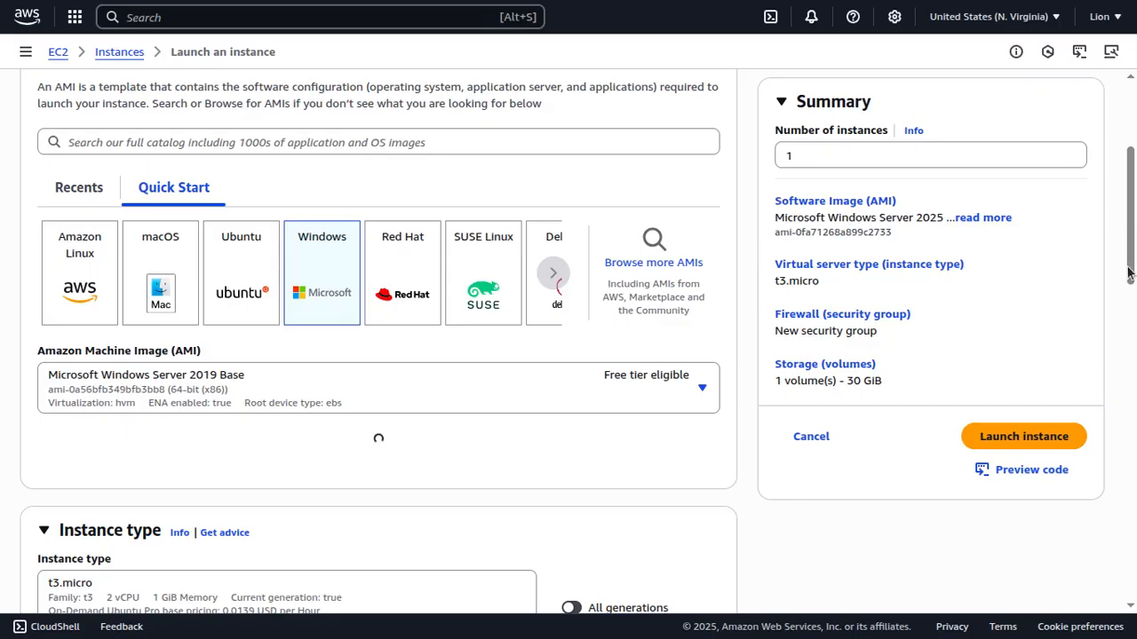
Set the instance type to t2.medium.
scroll(1132, 271, "down", 1)
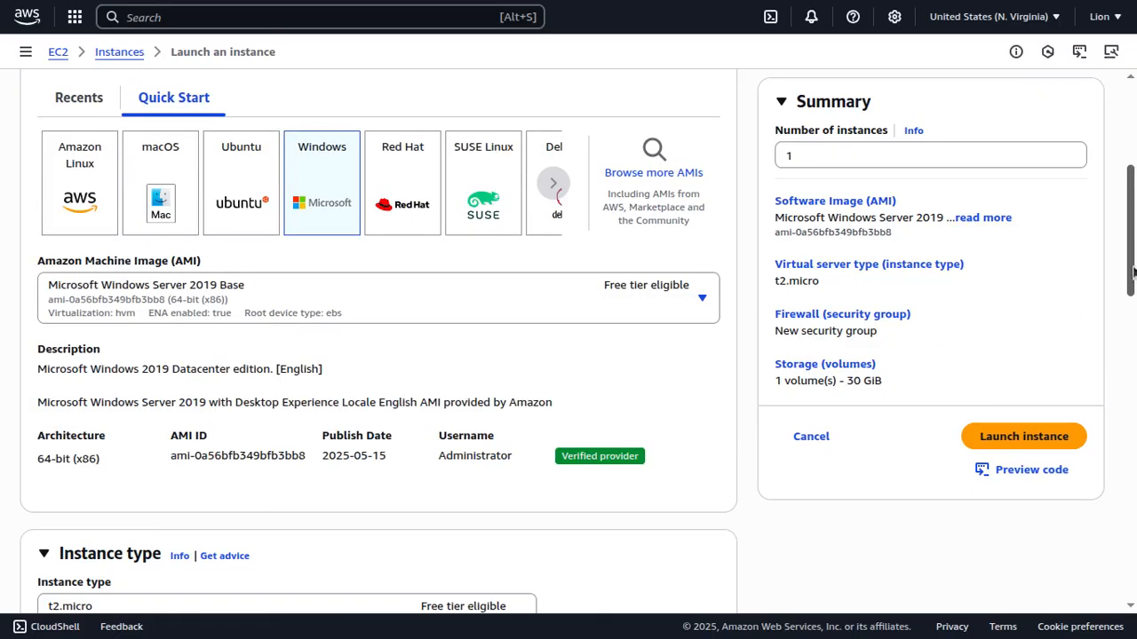
scroll(1134, 284, "down", 1)
scroll(1133, 276, "down", 3)
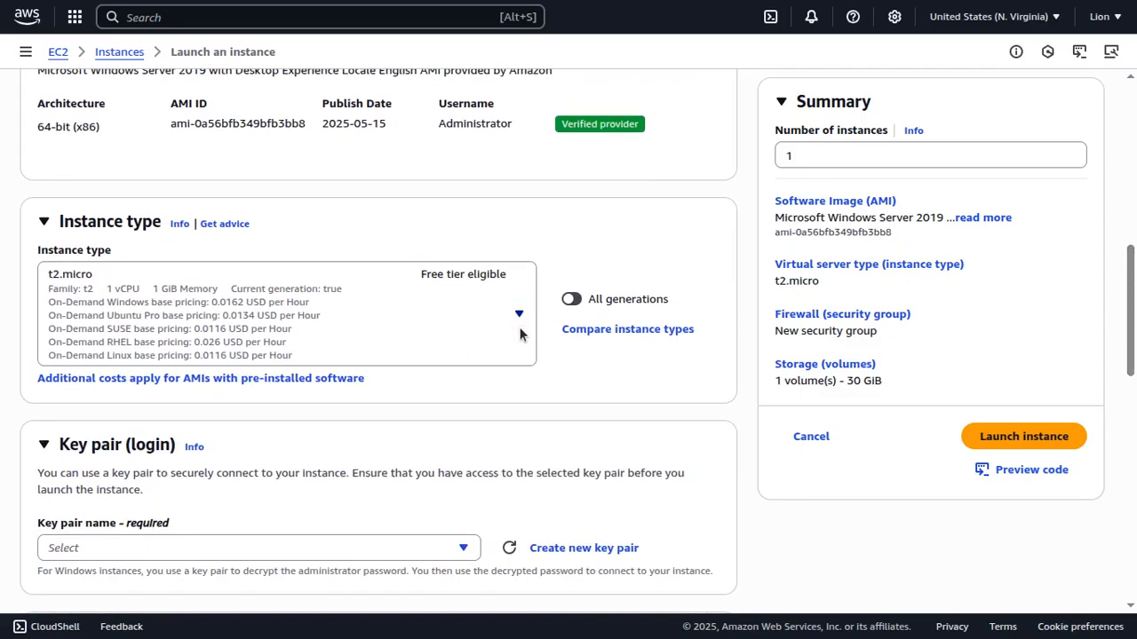
left_click(520, 345)
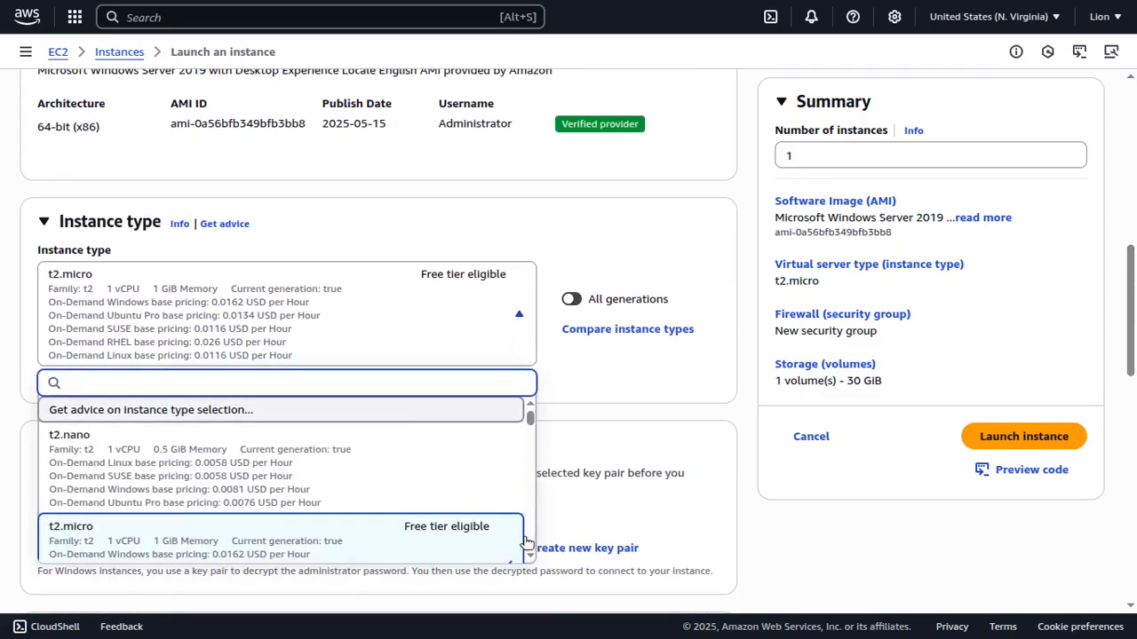
scroll(531, 555, "down", 2)
scroll(531, 556, "down", 3)
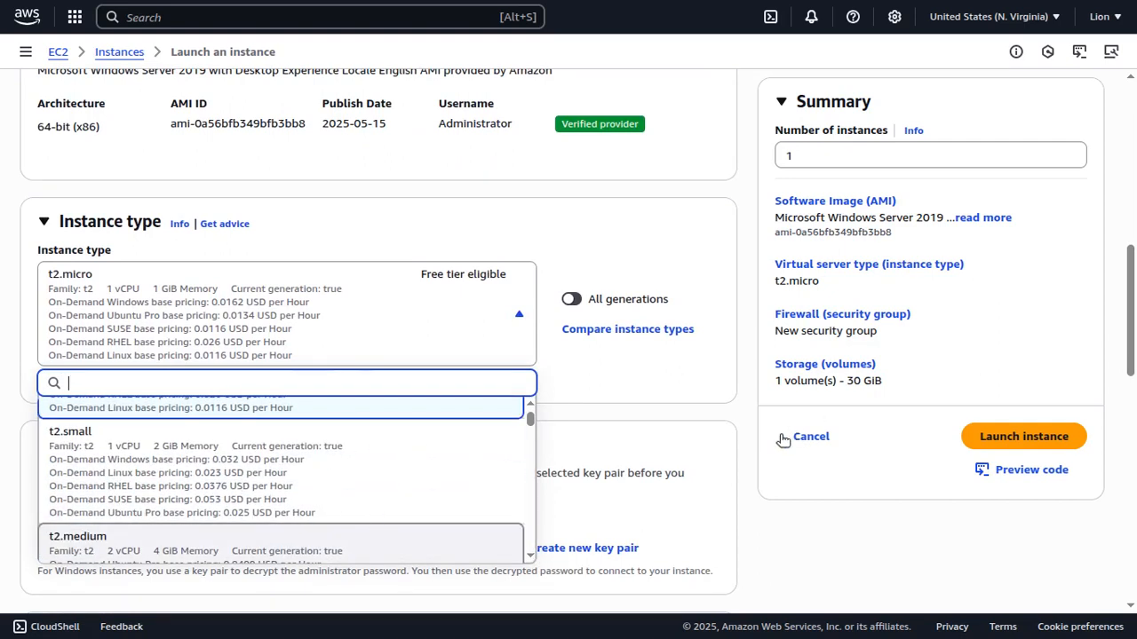
key("Return")
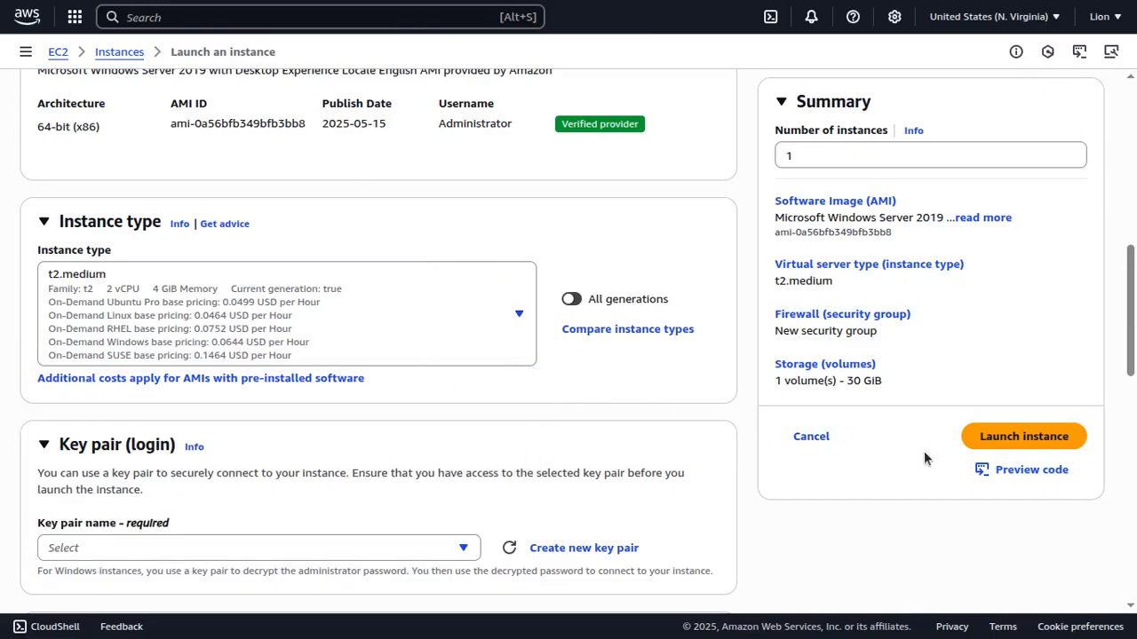
Select the existing AWSYoutubekey key pair for logging in to the instance.
scroll(1110, 360, "down", 3)
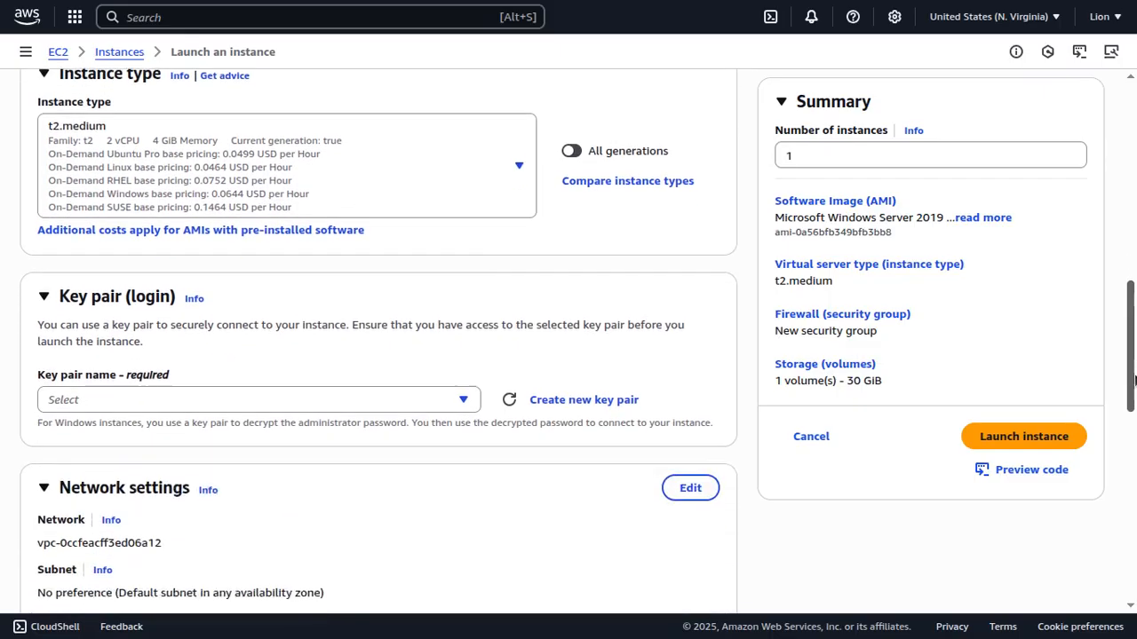
left_click(155, 391)
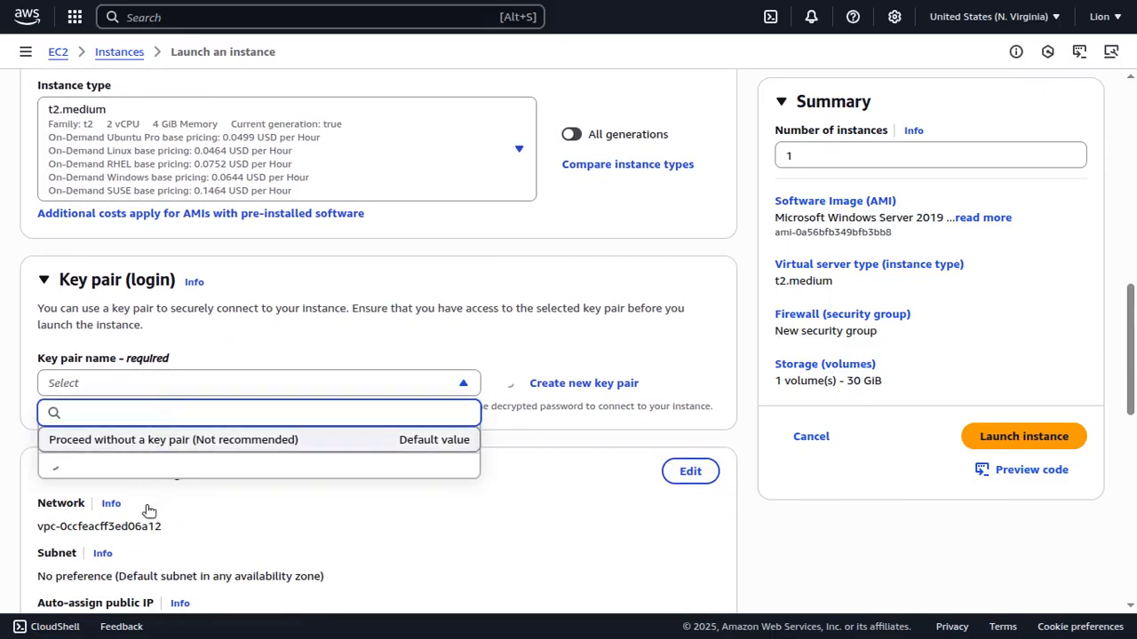
left_click(115, 550)
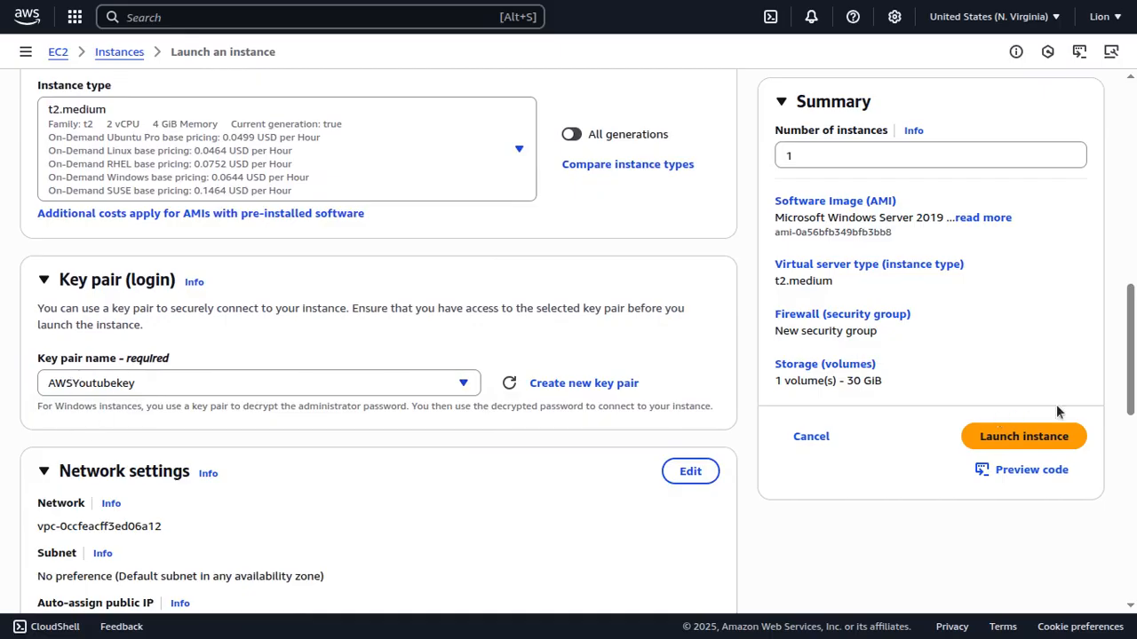
Use an existing security group in the network settings and select the default group.
left_click_drag(1131, 365, 1133, 406)
scroll(1109, 399, "down", 2)
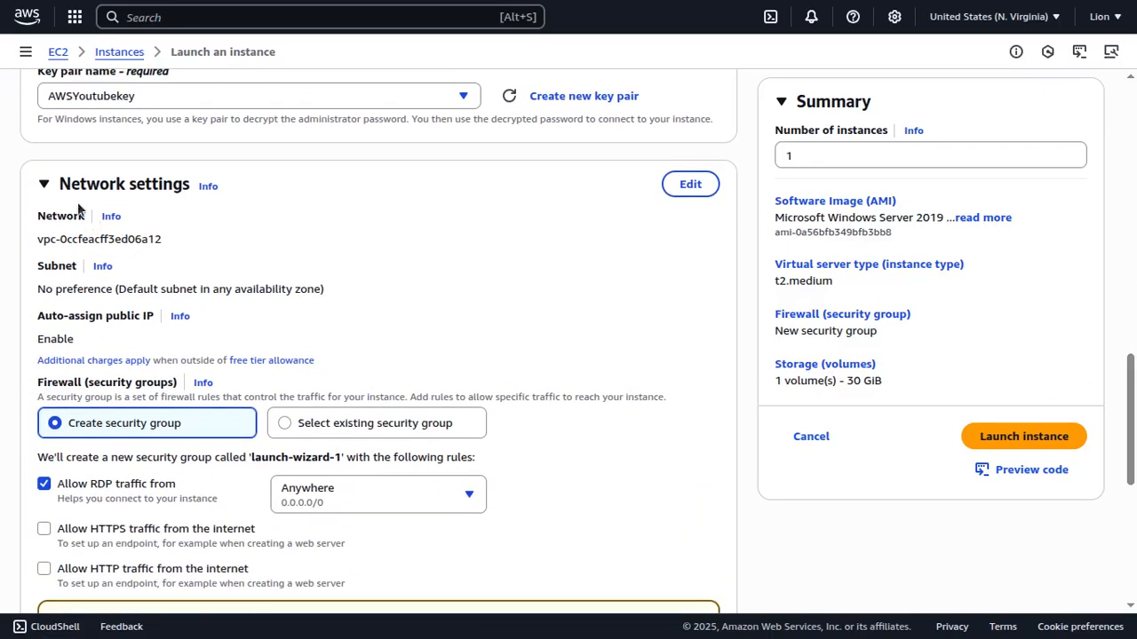
left_click(362, 426)
left_click(241, 484)
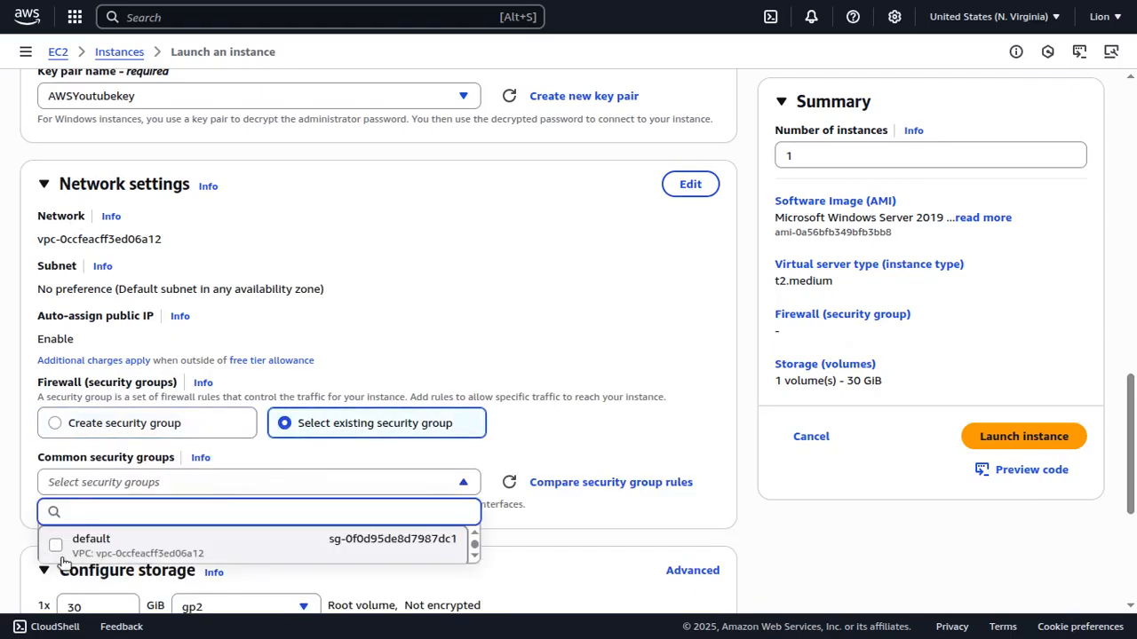
left_click(59, 539)
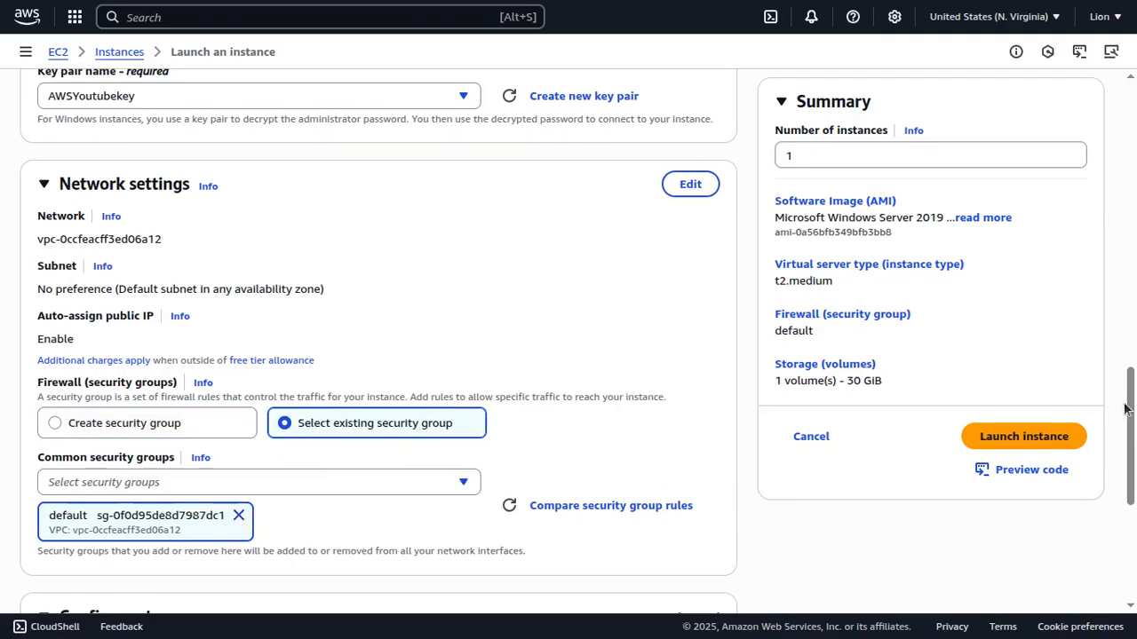
Start the screen annotation extension and circle the Configure storage heading, the volume size and the Root volume label in red.
left_click_drag(1129, 412, 1133, 506)
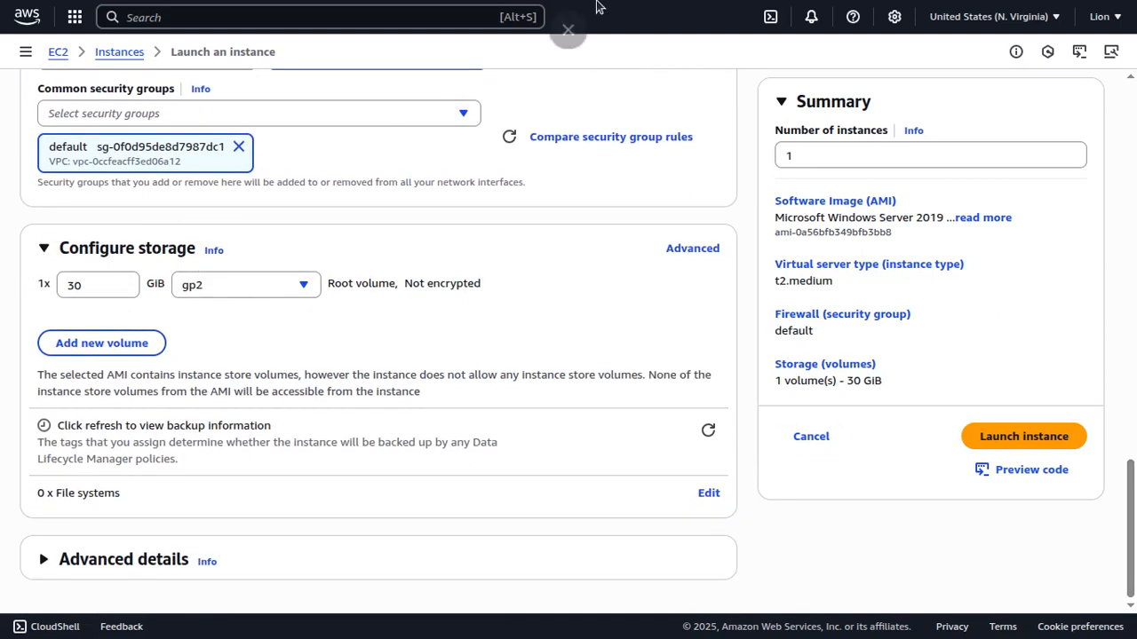
left_click(570, 55)
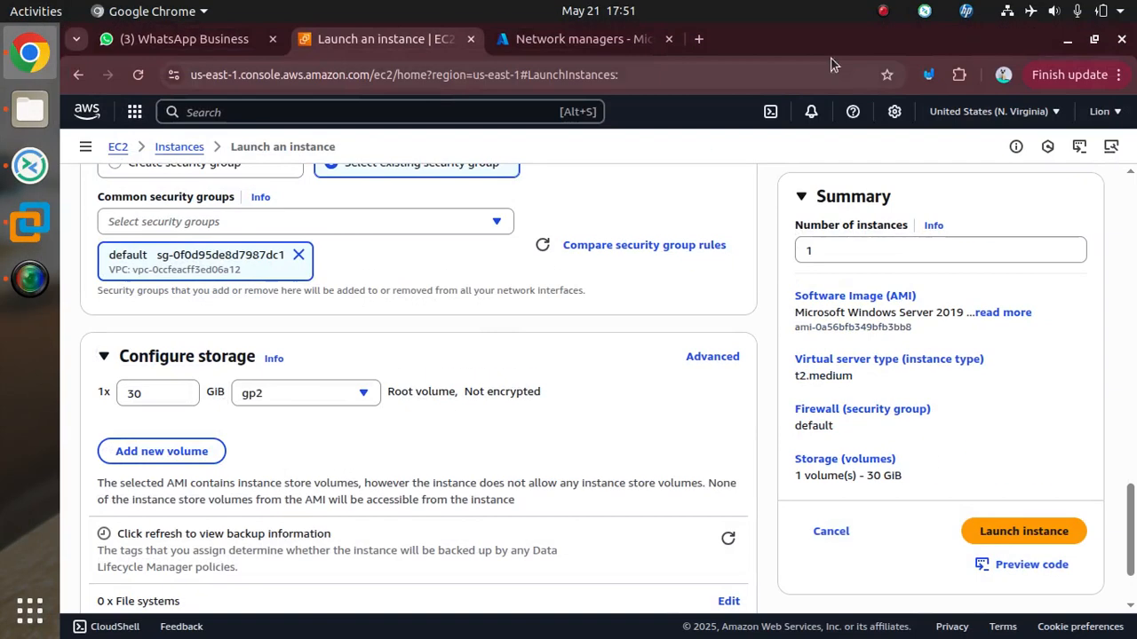
left_click(929, 77)
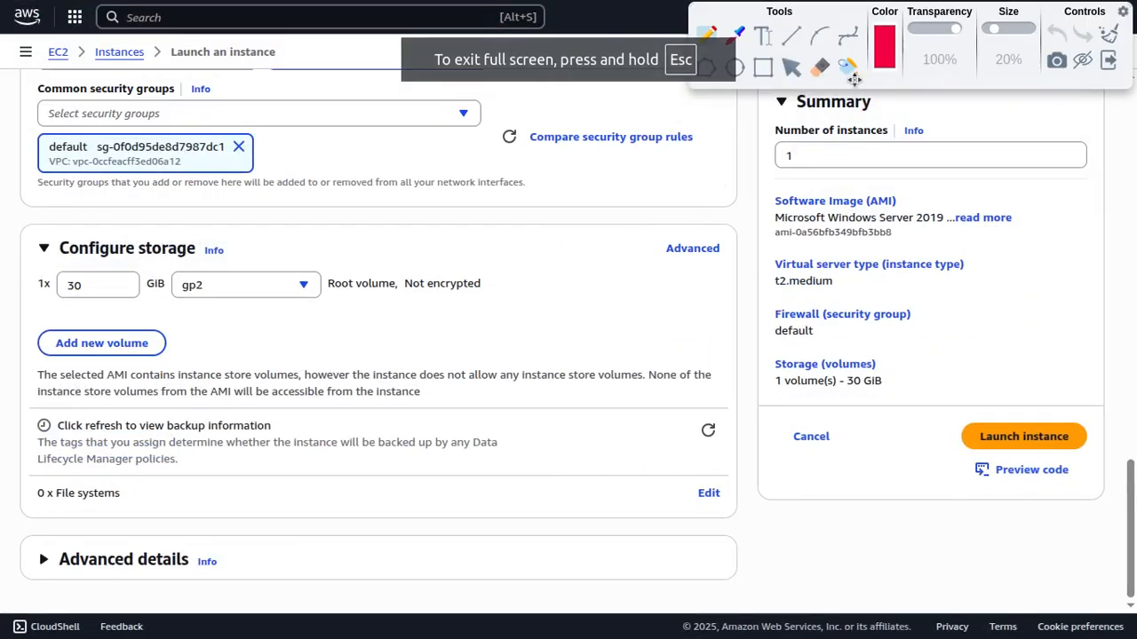
left_click(888, 49)
left_click(879, 54)
mouse_move(74, 236)
left_mouse_down()
mouse_move(51, 252)
mouse_move(124, 261)
mouse_move(223, 236)
mouse_move(74, 233)
mouse_move(25, 285)
mouse_move(102, 297)
mouse_move(25, 286)
left_mouse_up()
mouse_move(345, 264)
left_mouse_down()
mouse_move(322, 277)
mouse_move(382, 306)
mouse_move(383, 260)
mouse_move(323, 266)
left_mouse_up()
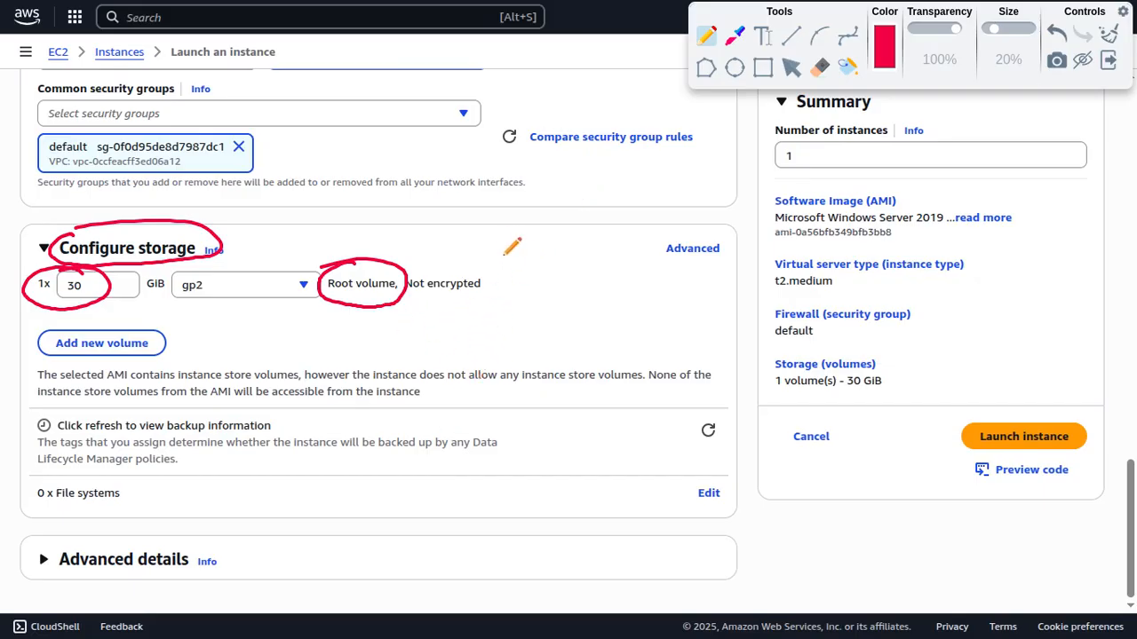
Sketch an instance chip and a storage volume above the storage settings, and write HDD in an outlined shape beneath them.
mouse_move(533, 203)
left_mouse_down()
mouse_move(536, 238)
mouse_move(586, 224)
mouse_move(557, 191)
mouse_move(533, 223)
mouse_move(588, 213)
mouse_move(558, 254)
left_mouse_up()
left_click_drag(622, 213, 619, 247)
left_click_drag(642, 203, 652, 243)
mouse_move(622, 245)
left_mouse_down()
mouse_move(649, 233)
mouse_move(646, 207)
mouse_move(612, 214)
left_mouse_up()
mouse_move(627, 196)
left_mouse_down()
mouse_move(646, 208)
mouse_move(624, 220)
left_mouse_up()
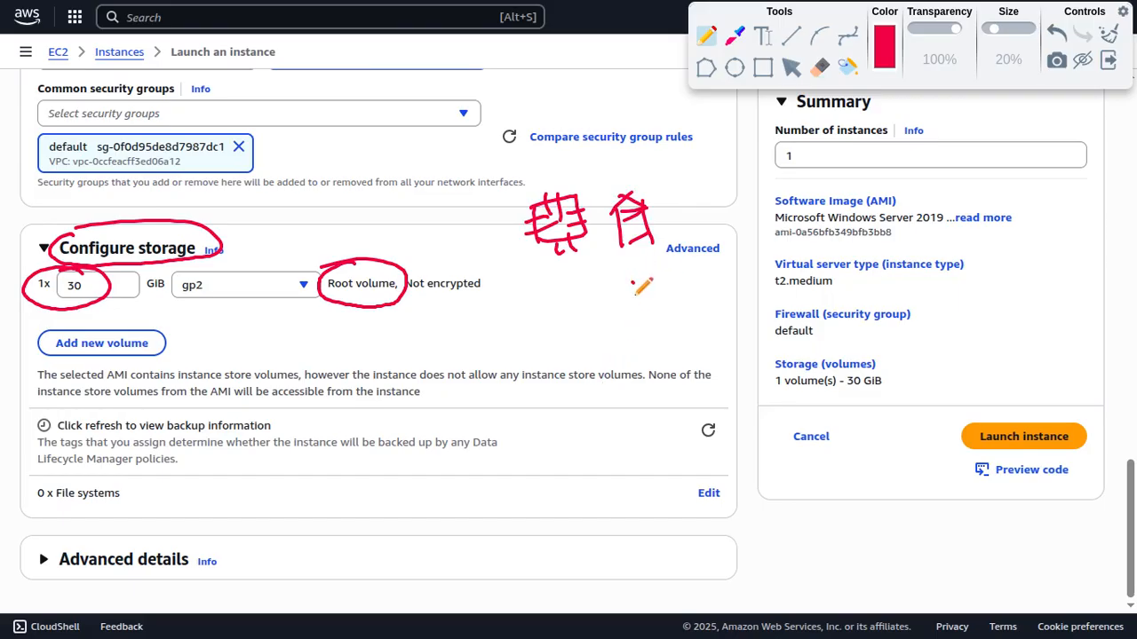
left_click_drag(633, 271, 636, 300)
mouse_move(655, 264)
left_mouse_down()
mouse_move(659, 293)
mouse_move(659, 281)
left_mouse_up()
mouse_move(666, 268)
left_mouse_down()
mouse_move(668, 293)
mouse_move(689, 290)
mouse_move(716, 311)
left_mouse_up()
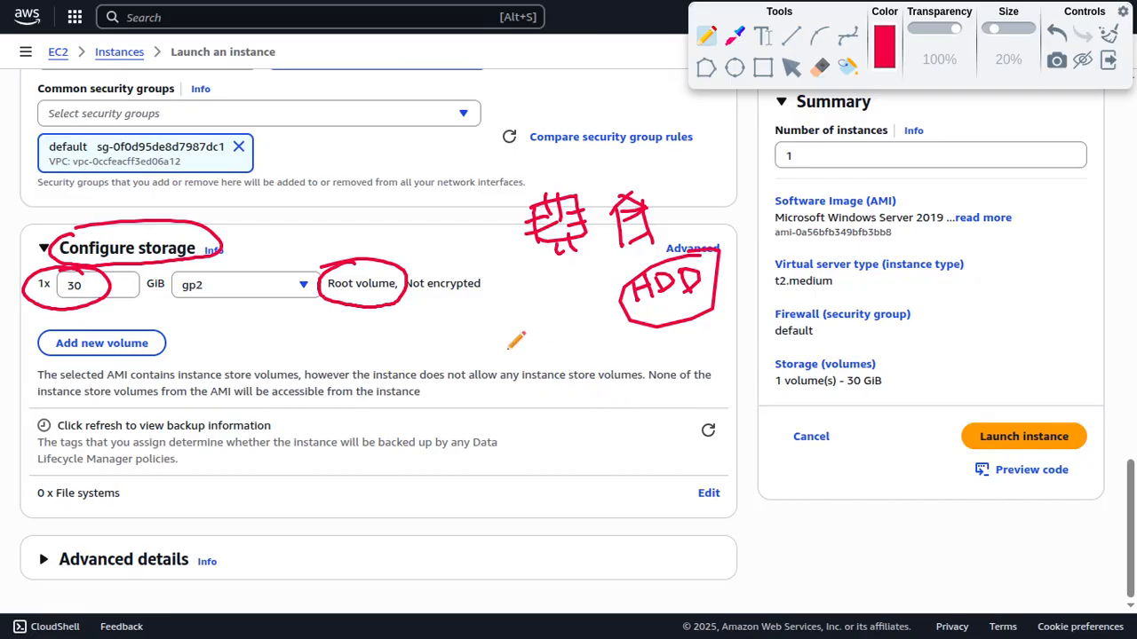
Circle the word Root, write Data below it, and clear all annotations from the page.
mouse_move(330, 293)
left_mouse_down()
mouse_move(351, 275)
mouse_move(324, 282)
mouse_move(343, 268)
left_mouse_up()
mouse_move(427, 366)
left_mouse_down()
mouse_move(519, 352)
mouse_move(533, 360)
left_mouse_up()
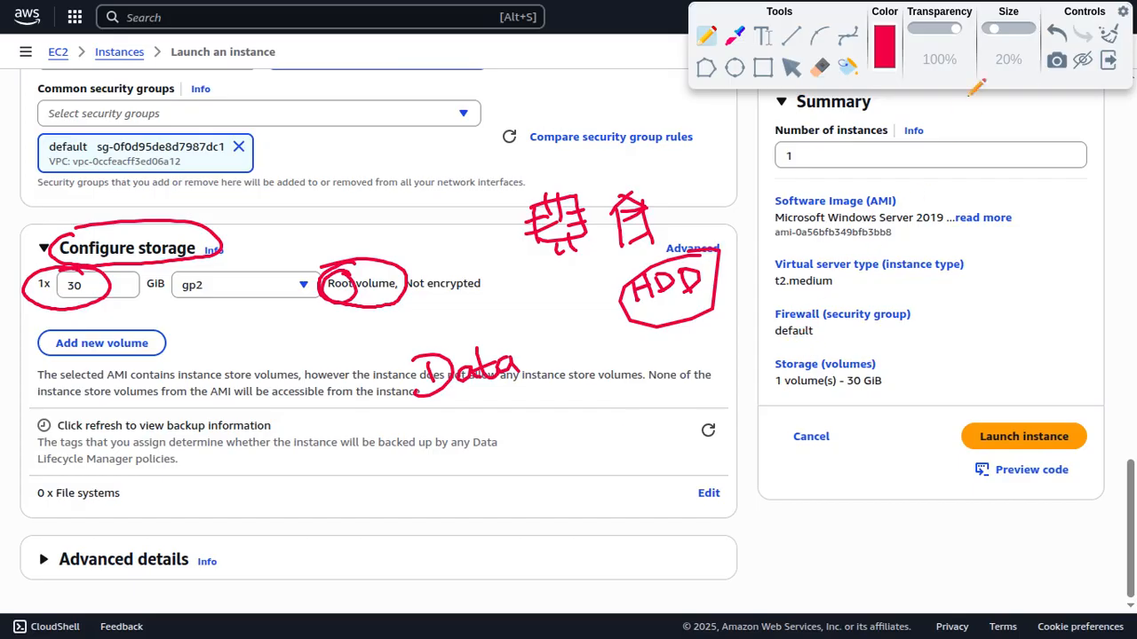
left_click(1106, 36)
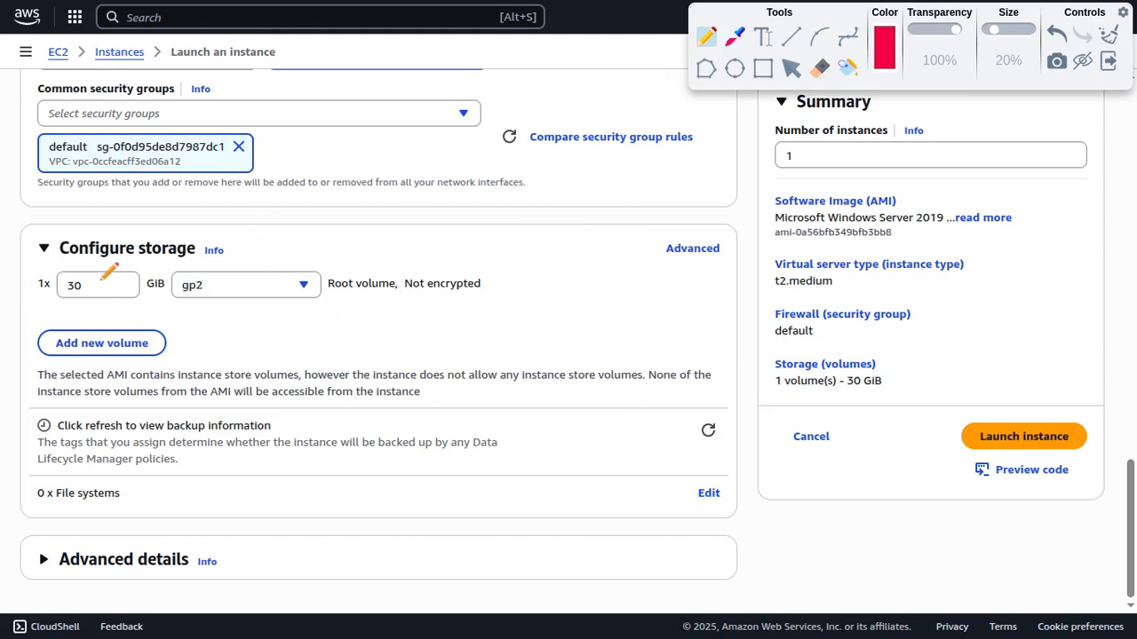
Circle the word Root in the storage settings and handwrite Win 30GB beside it.
mouse_move(348, 270)
left_mouse_down()
mouse_move(321, 286)
mouse_move(360, 289)
mouse_move(352, 269)
left_mouse_up()
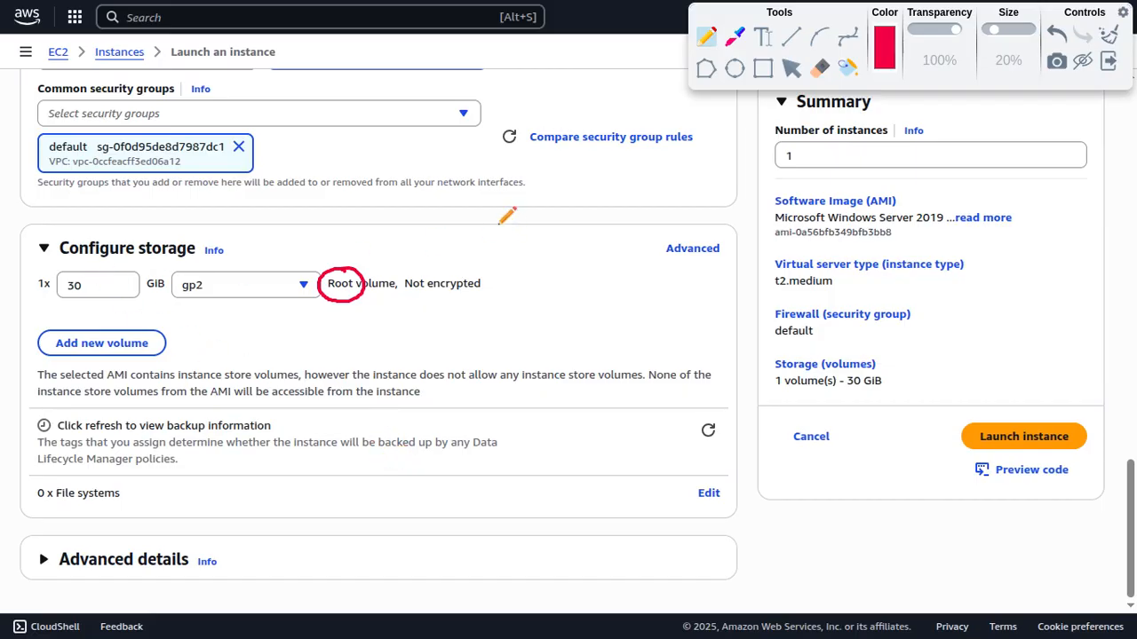
mouse_move(499, 223)
left_mouse_down()
mouse_move(537, 210)
mouse_move(582, 227)
left_mouse_up()
mouse_move(619, 178)
left_mouse_down()
mouse_move(706, 182)
mouse_move(715, 200)
mouse_move(733, 182)
left_mouse_up()
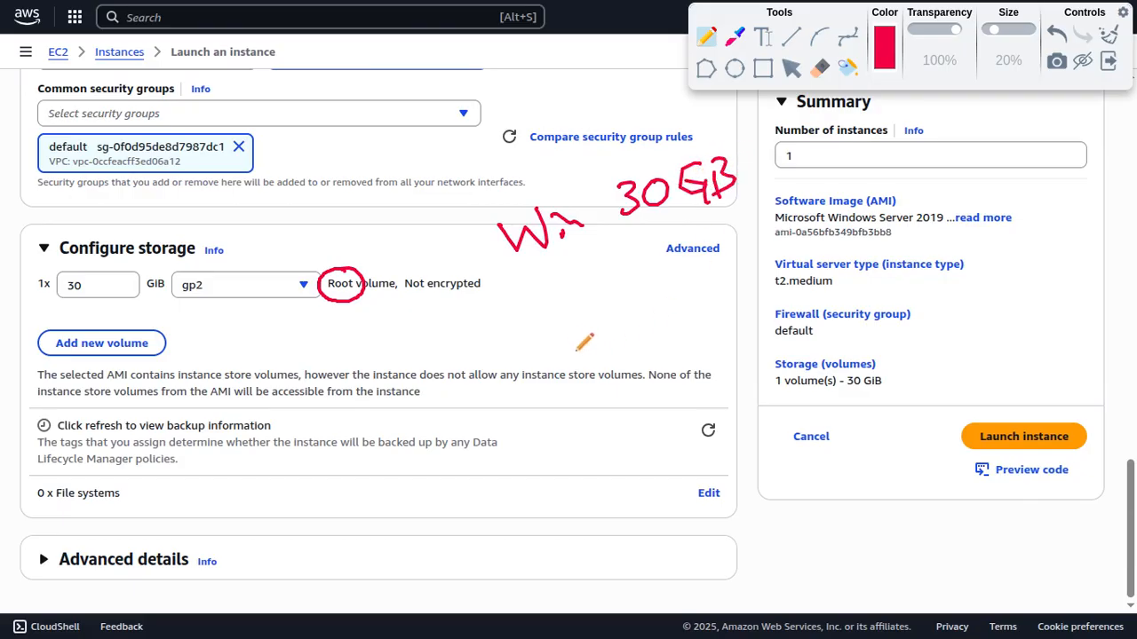
Handwrite Lin 8GB beneath the Windows size note and underline the 8GB.
left_click_drag(533, 302, 561, 339)
mouse_move(567, 318)
left_mouse_down()
mouse_move(572, 330)
mouse_move(613, 309)
left_mouse_up()
mouse_move(689, 265)
left_mouse_down()
mouse_move(721, 284)
mouse_move(753, 277)
mouse_move(739, 302)
left_mouse_up()
left_click_drag(759, 307, 668, 355)
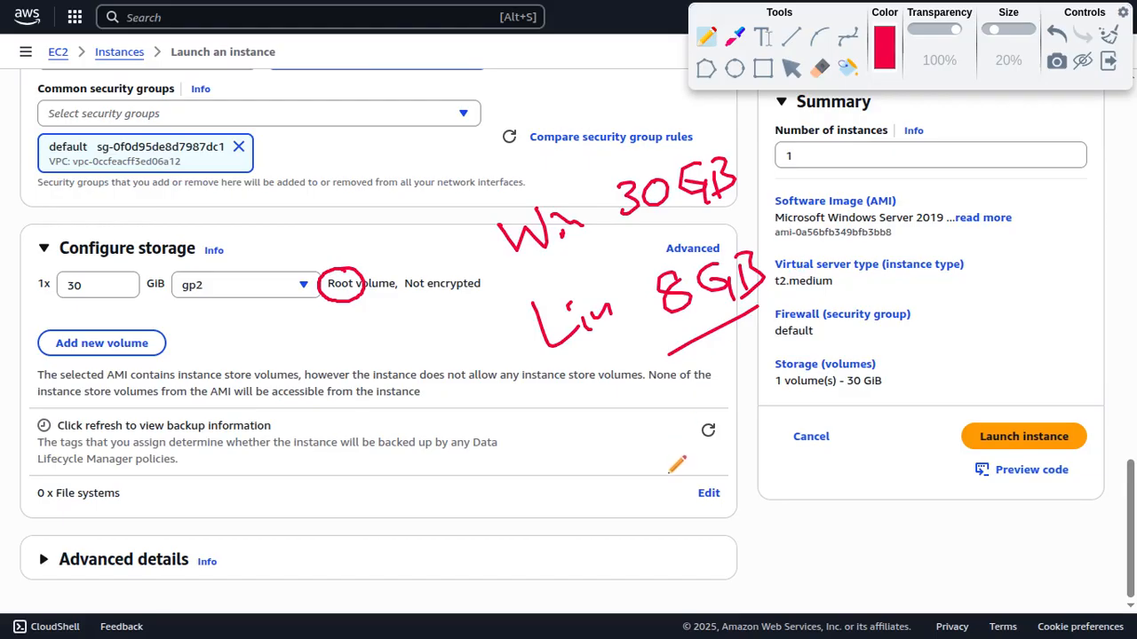
Circle the root volume's size 30 and its type gp2, and clear all annotations from the page.
mouse_move(89, 286)
left_mouse_down()
mouse_move(80, 273)
mouse_move(64, 289)
mouse_move(86, 272)
left_mouse_up()
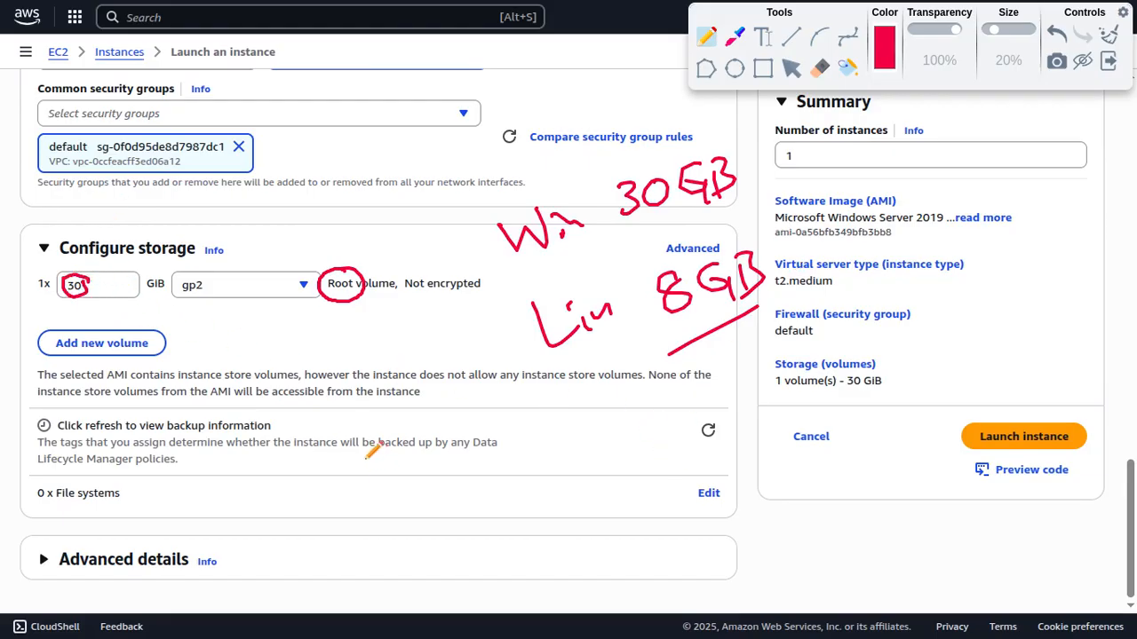
mouse_move(209, 271)
left_mouse_down()
mouse_move(182, 276)
mouse_move(174, 298)
mouse_move(222, 290)
mouse_move(191, 270)
left_mouse_up()
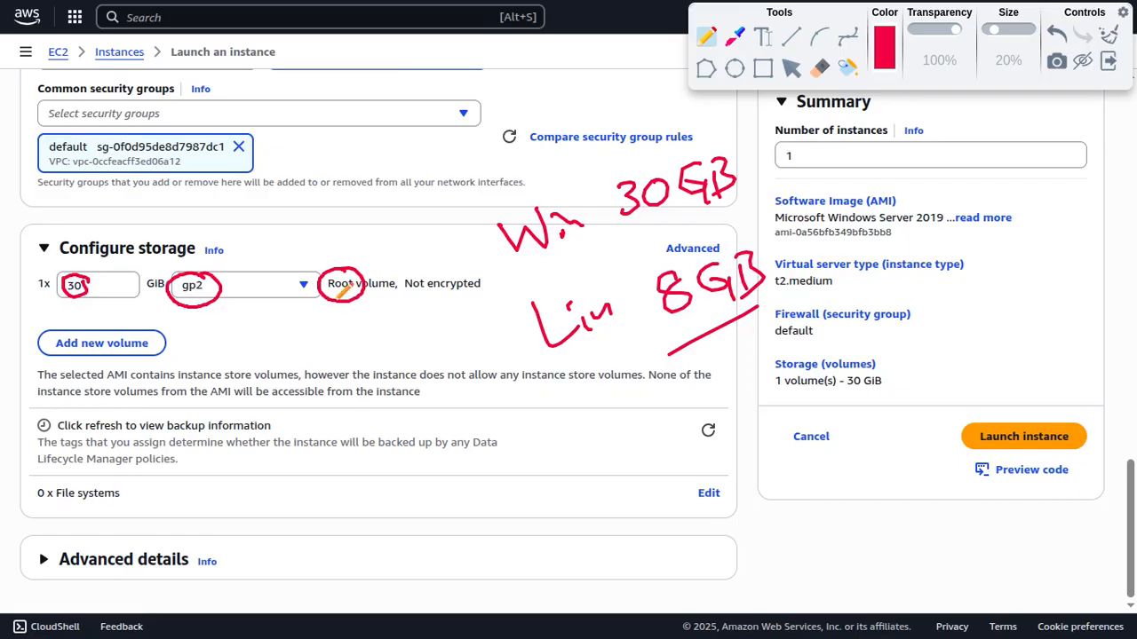
left_click(1108, 36)
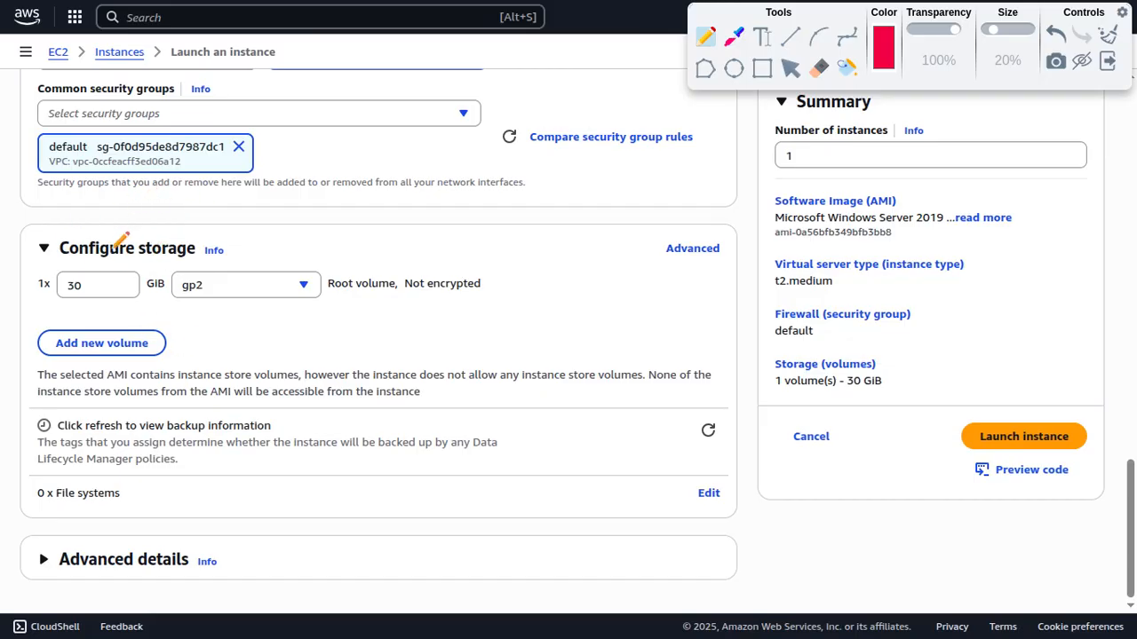
Circle the 30 GiB size and gp2 type again, cross out Add new volume, and clear the drawings.
mouse_move(78, 276)
left_mouse_down()
mouse_move(62, 277)
mouse_move(82, 269)
left_mouse_up()
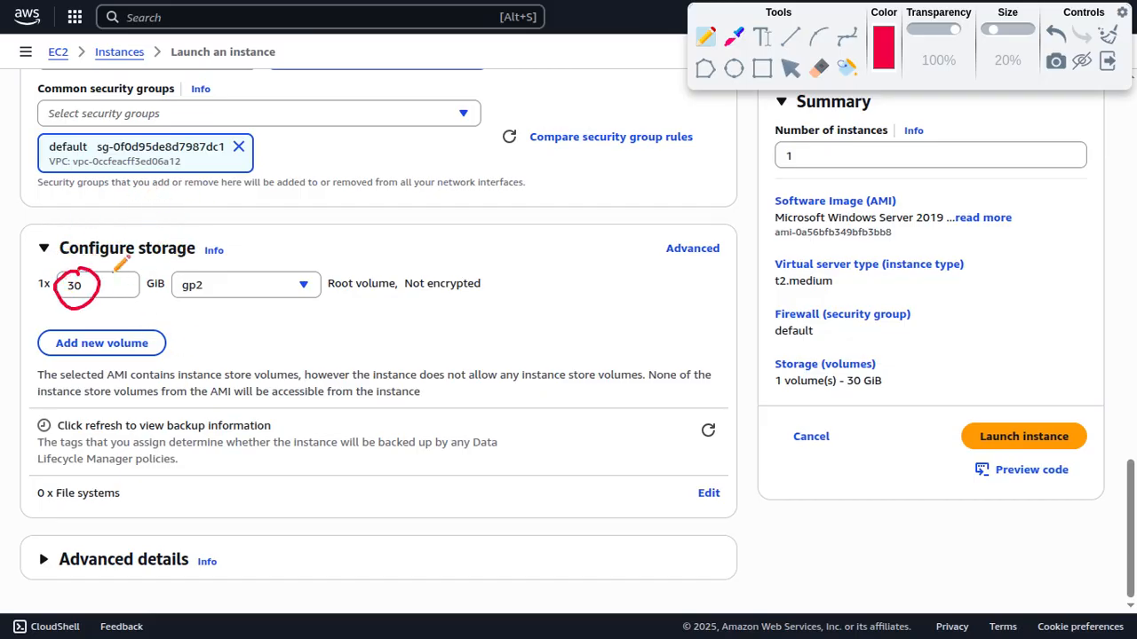
mouse_move(227, 259)
left_mouse_down()
mouse_move(178, 286)
mouse_move(204, 282)
left_mouse_up()
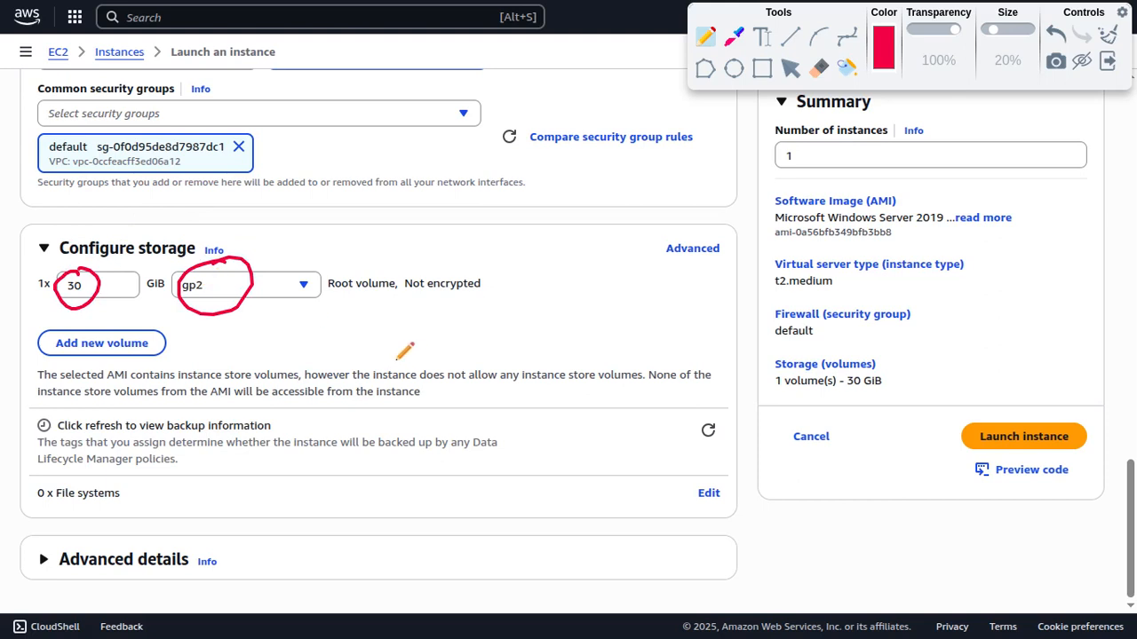
mouse_move(167, 332)
left_mouse_down()
mouse_move(108, 320)
mouse_move(135, 375)
mouse_move(163, 332)
mouse_move(102, 435)
left_mouse_up()
left_click_drag(88, 327, 200, 407)
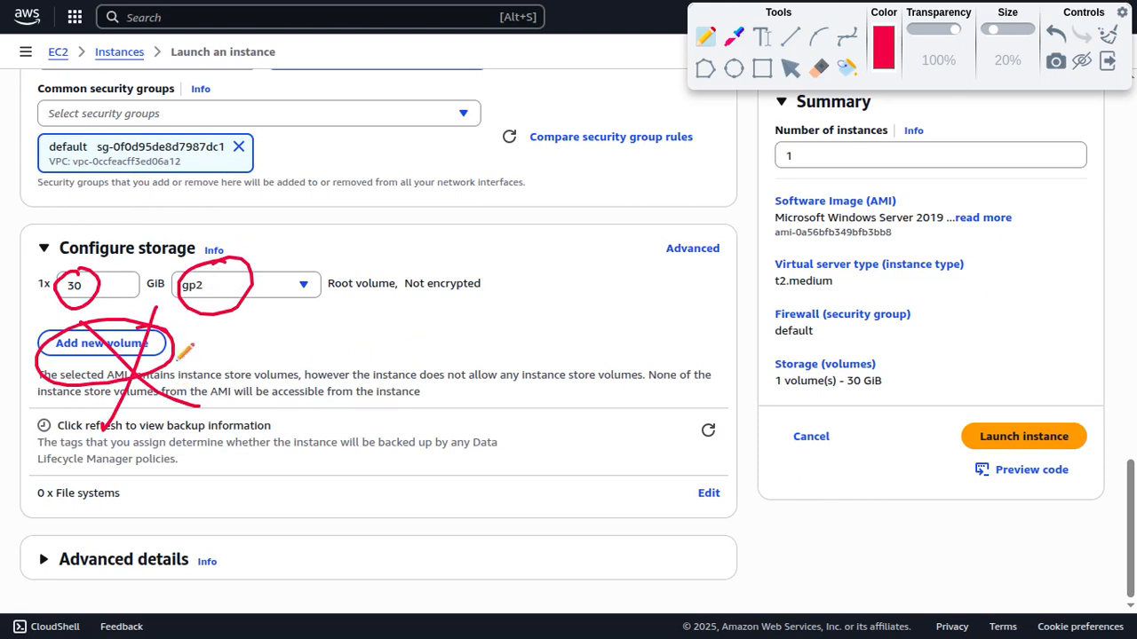
left_click(1107, 36)
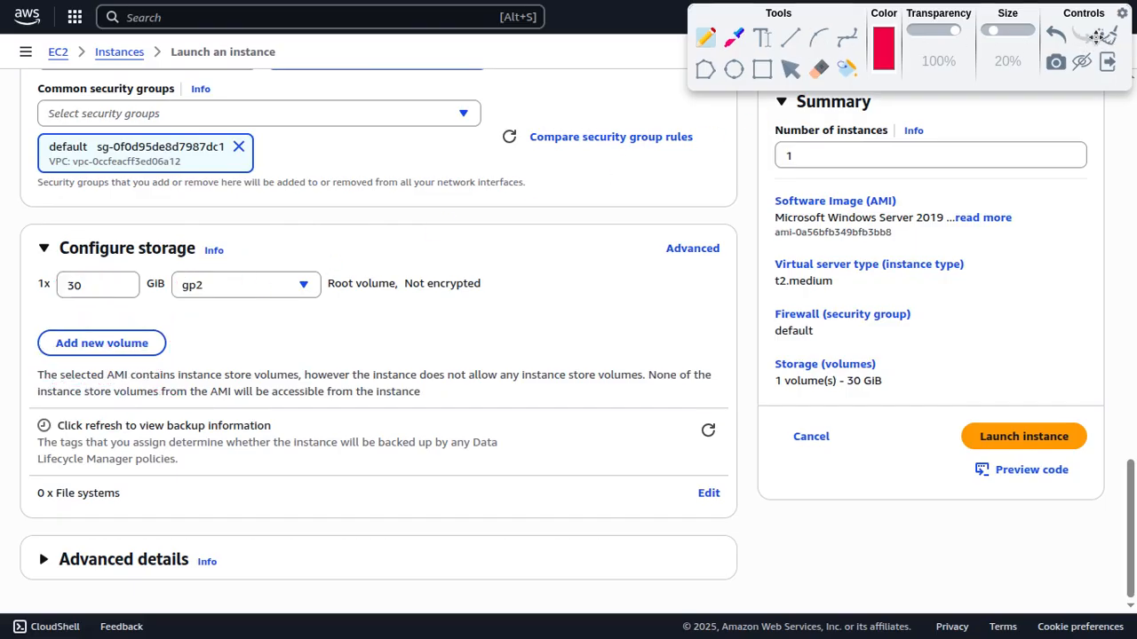
Launch the Windows instance and open it in the EC2 instances list in full screen.
left_click(792, 71)
left_click(1053, 442)
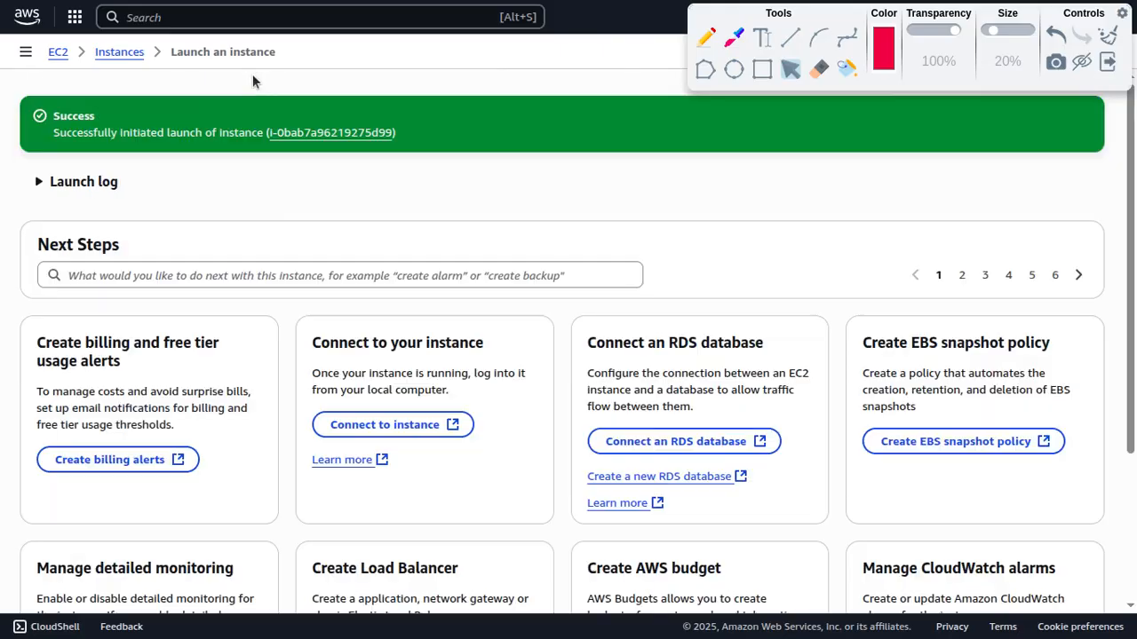
left_click(336, 133)
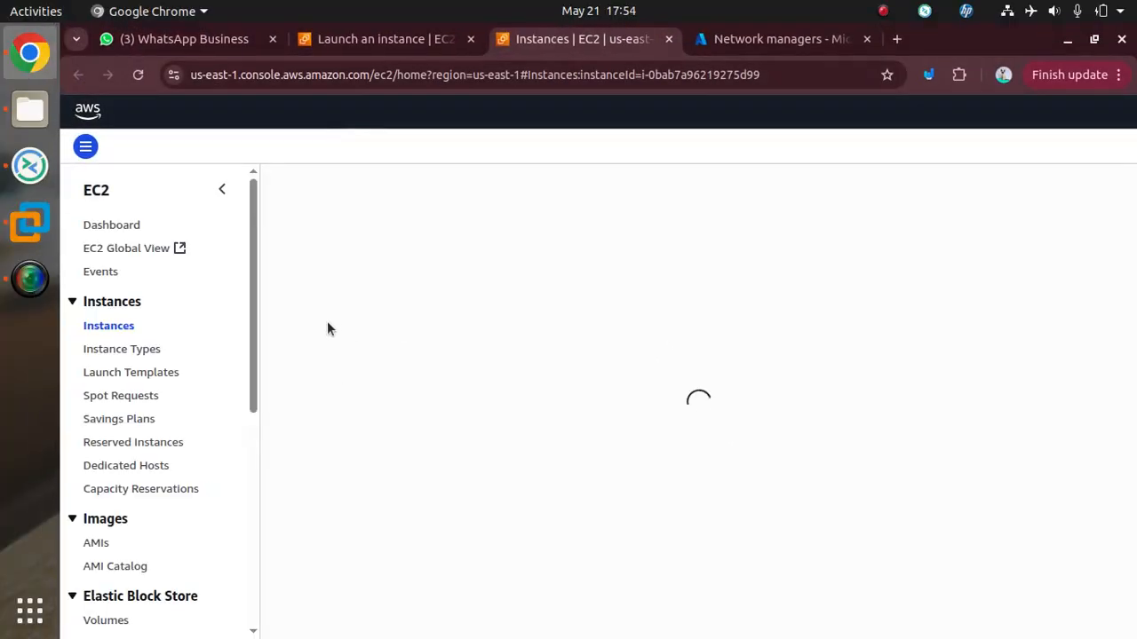
key("F11")
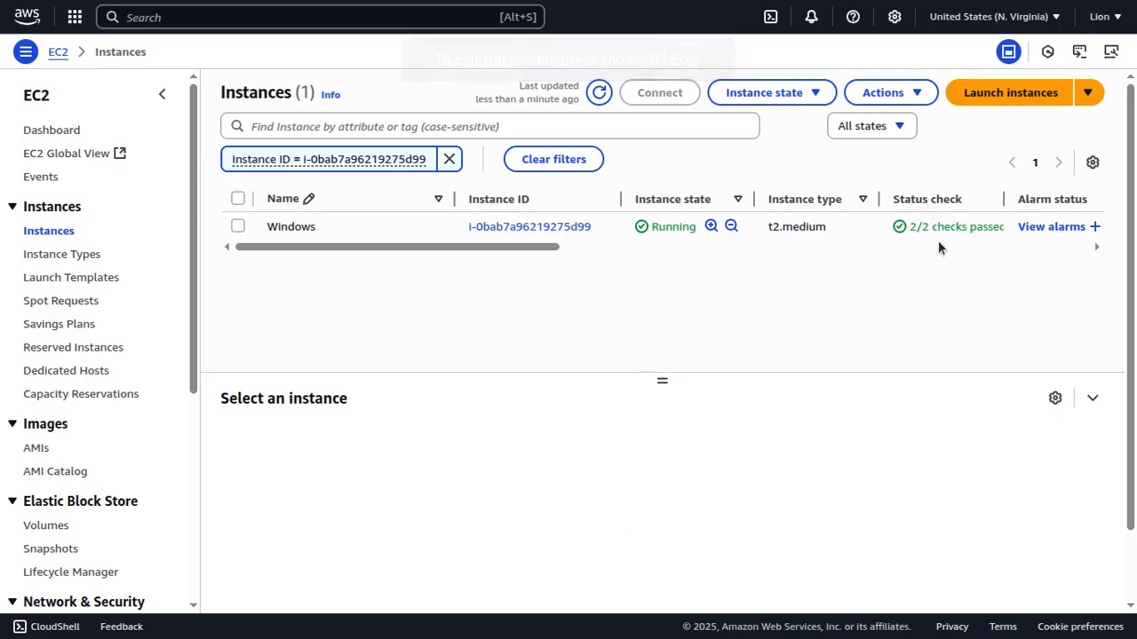
Copy the Windows instance's public IPv4 address and set it as the server in Remmina's AWSConnection profile.
left_click(238, 227)
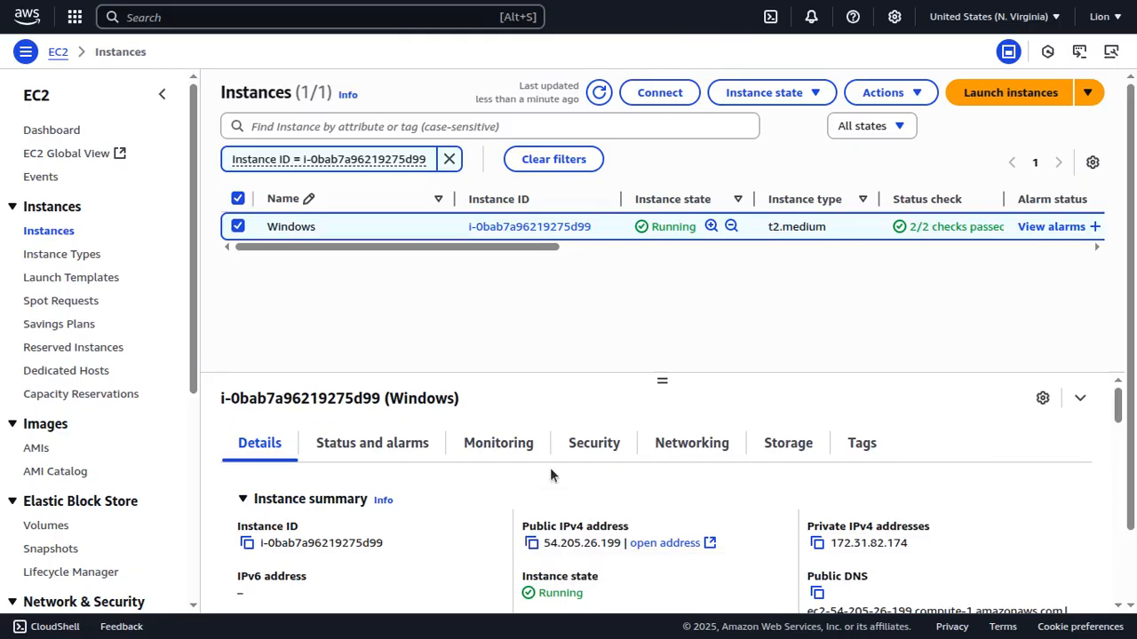
left_click(532, 543)
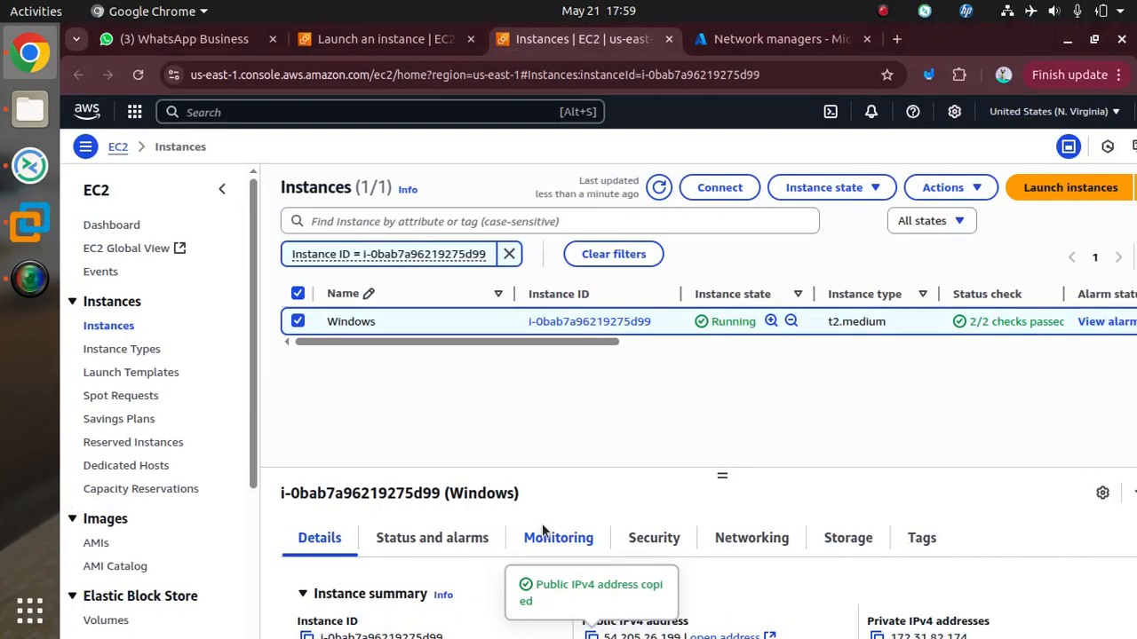
left_click(29, 165)
left_click(258, 206)
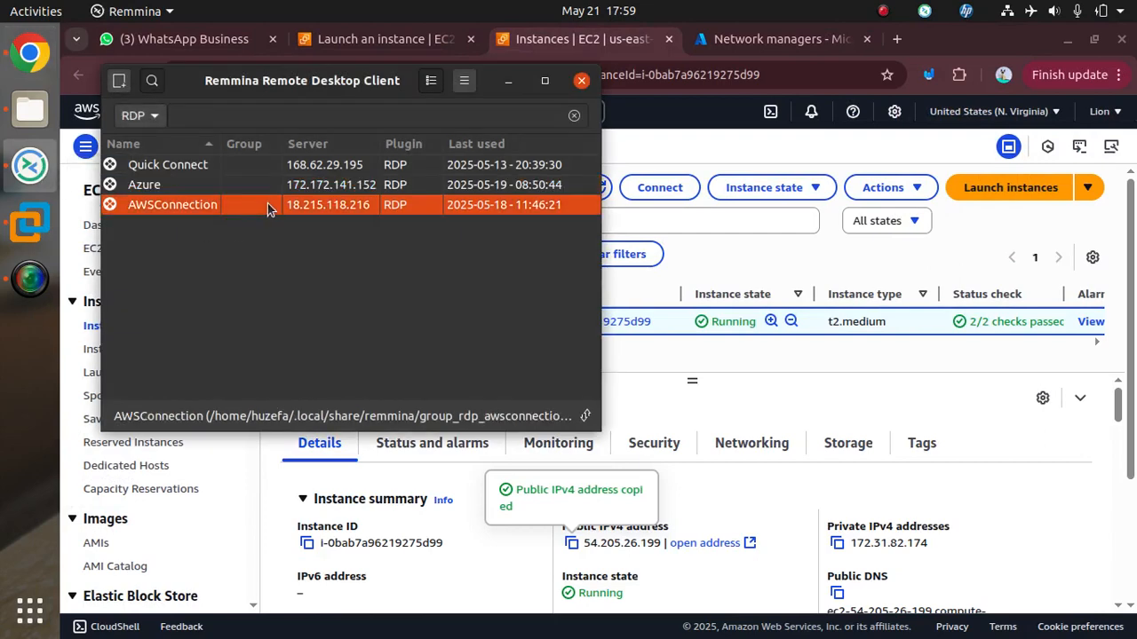
right_click(269, 208)
left_click(321, 258)
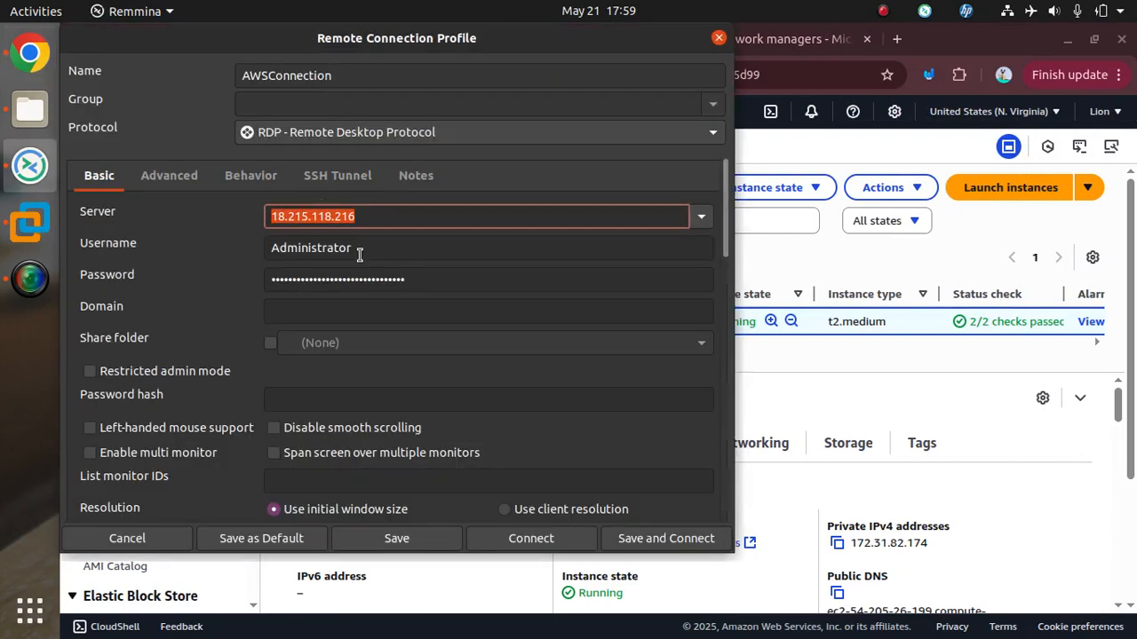
key("ctrl+v")
left_click(816, 381)
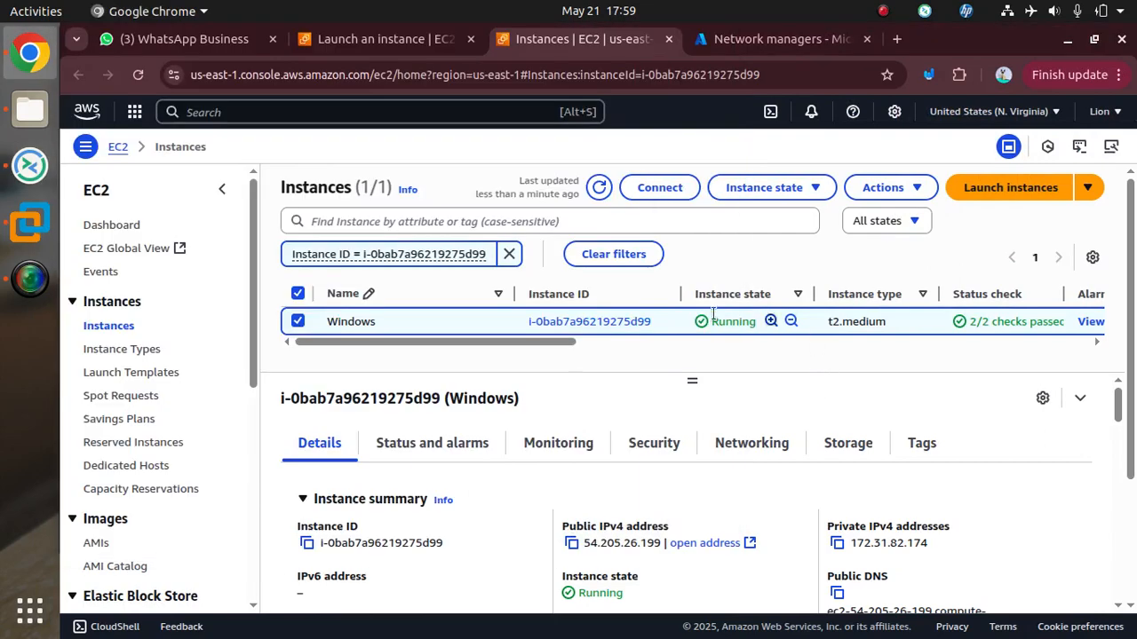
Decrypt the instance's Windows administrator password for RDP by uploading the private key file AWSYoutubekey.pem.
left_click(663, 187)
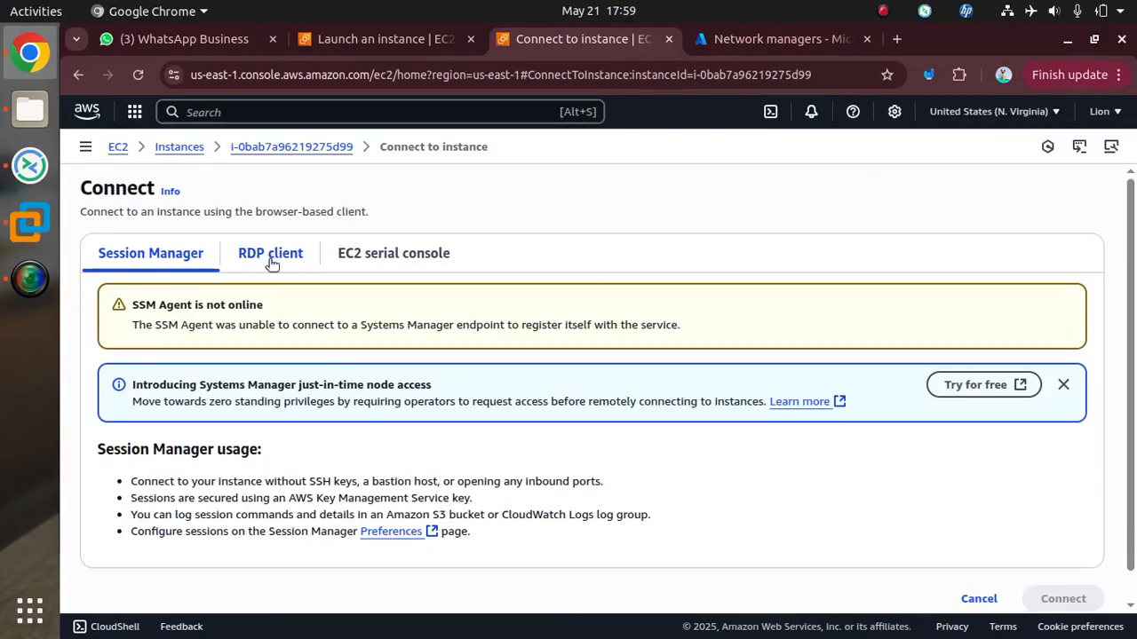
left_click(270, 255)
left_click_drag(1129, 229, 1132, 393)
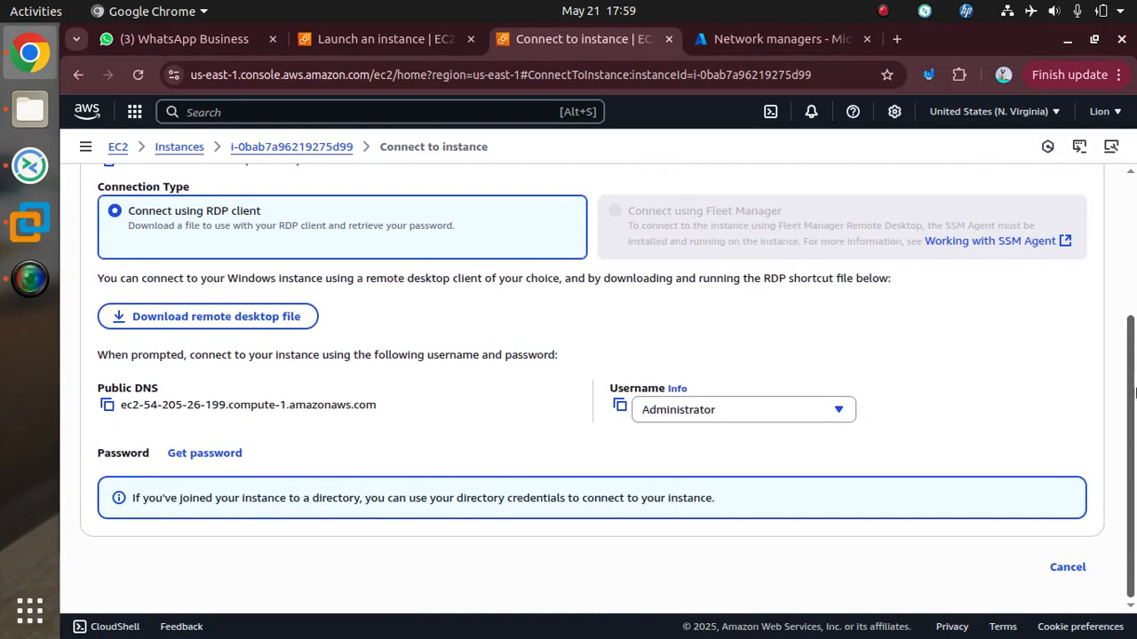
left_click(208, 454)
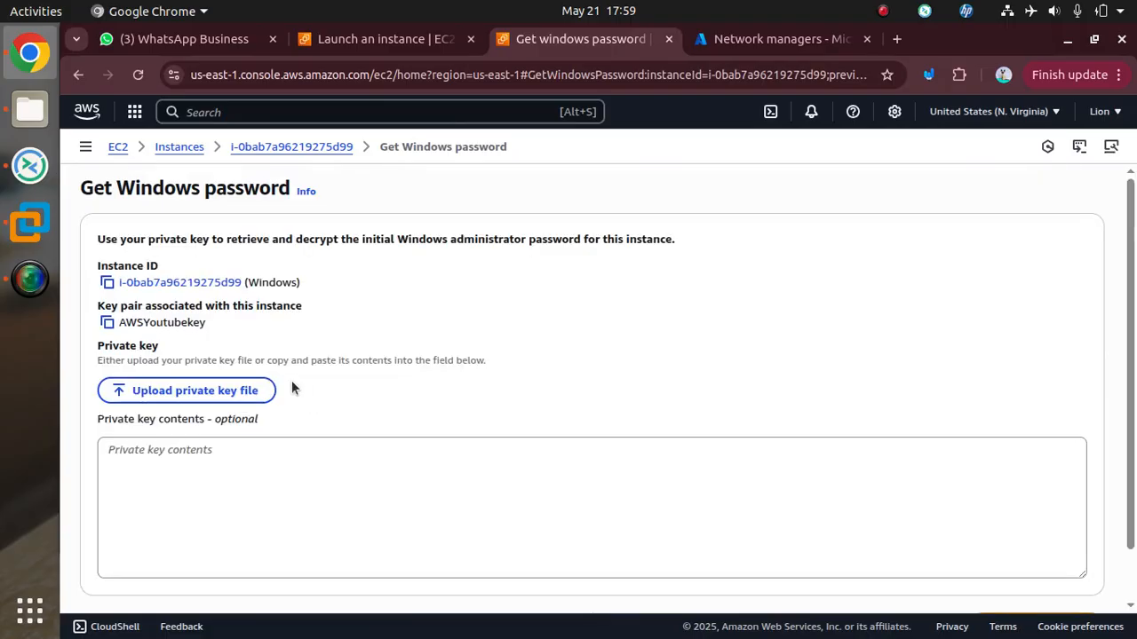
left_click(250, 391)
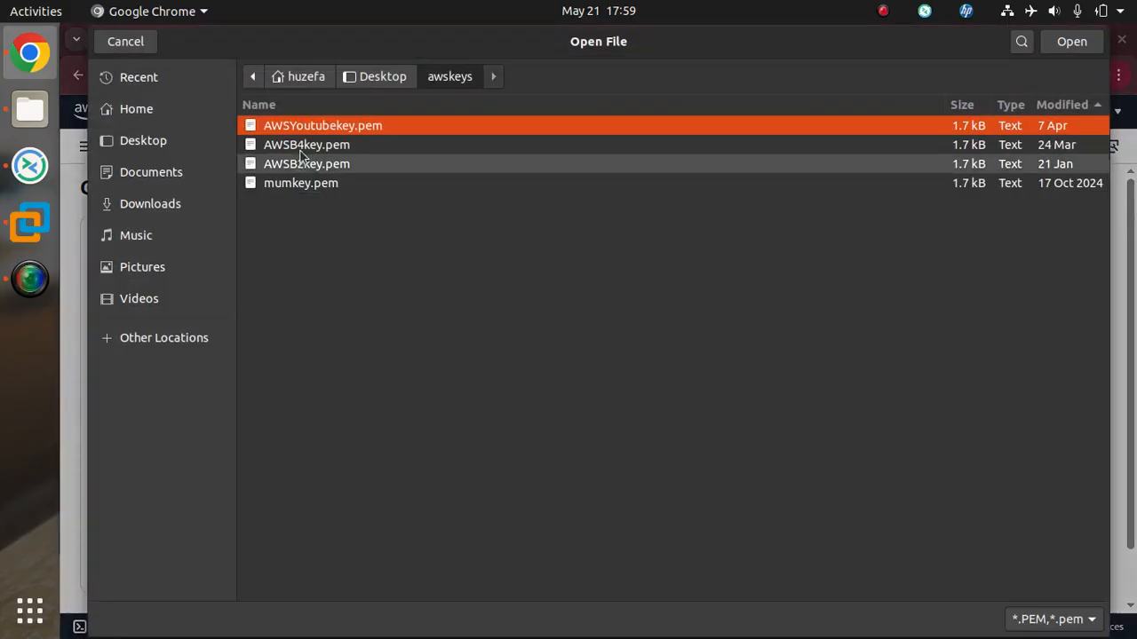
left_click(1070, 43)
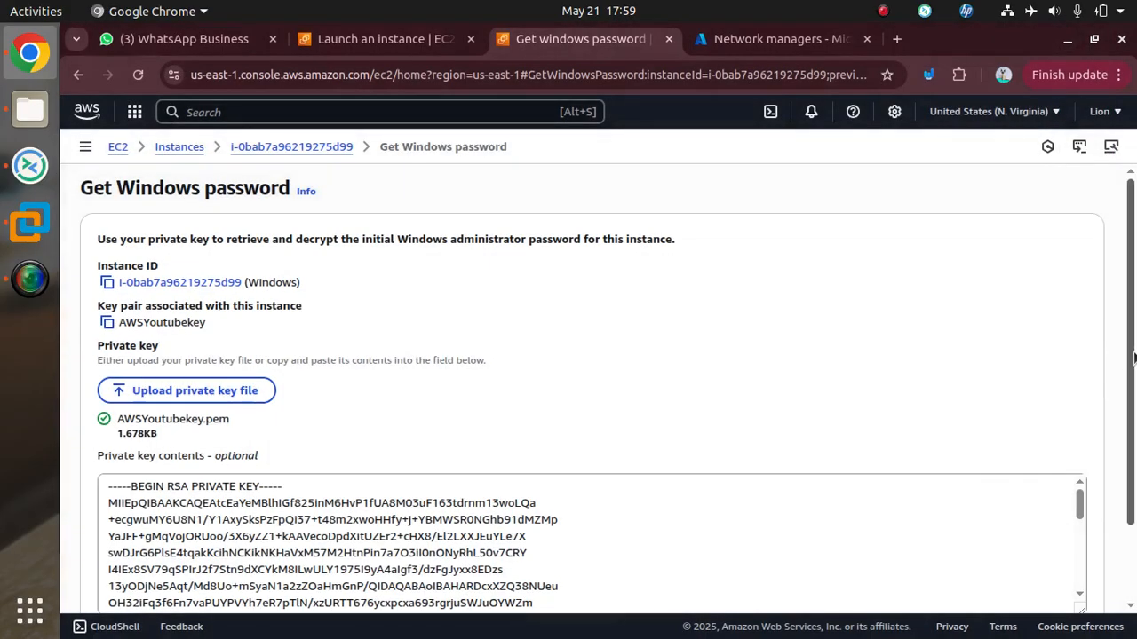
left_click_drag(1133, 435, 1134, 508)
left_click(1056, 567)
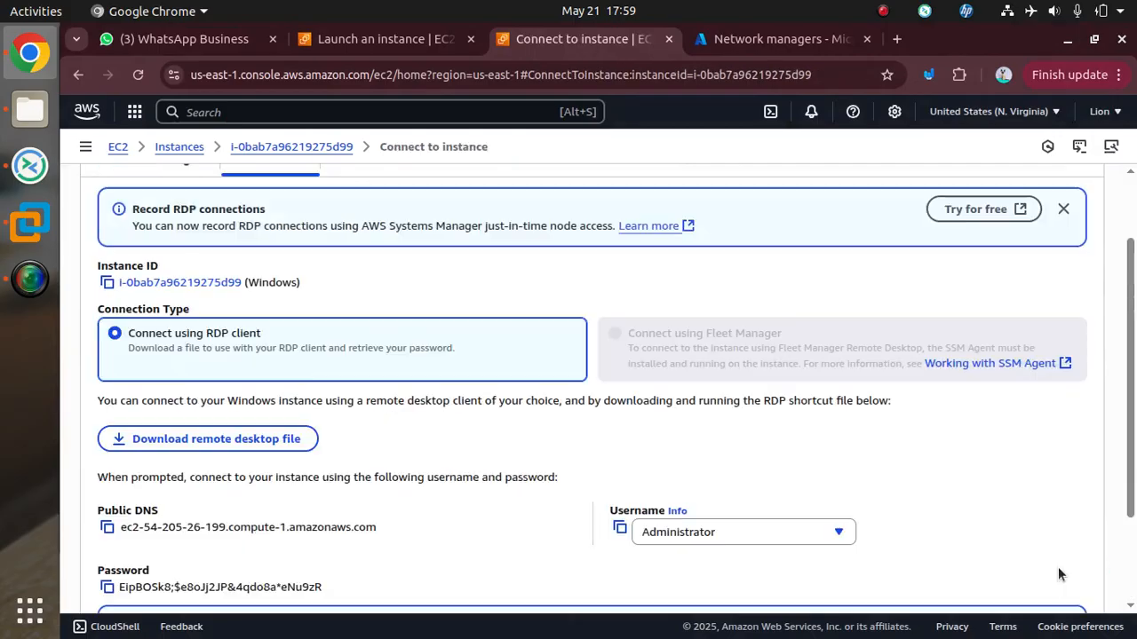
Copy the decrypted administrator password and paste it into the Password field of Remmina's AWSConnection profile.
left_click(106, 588)
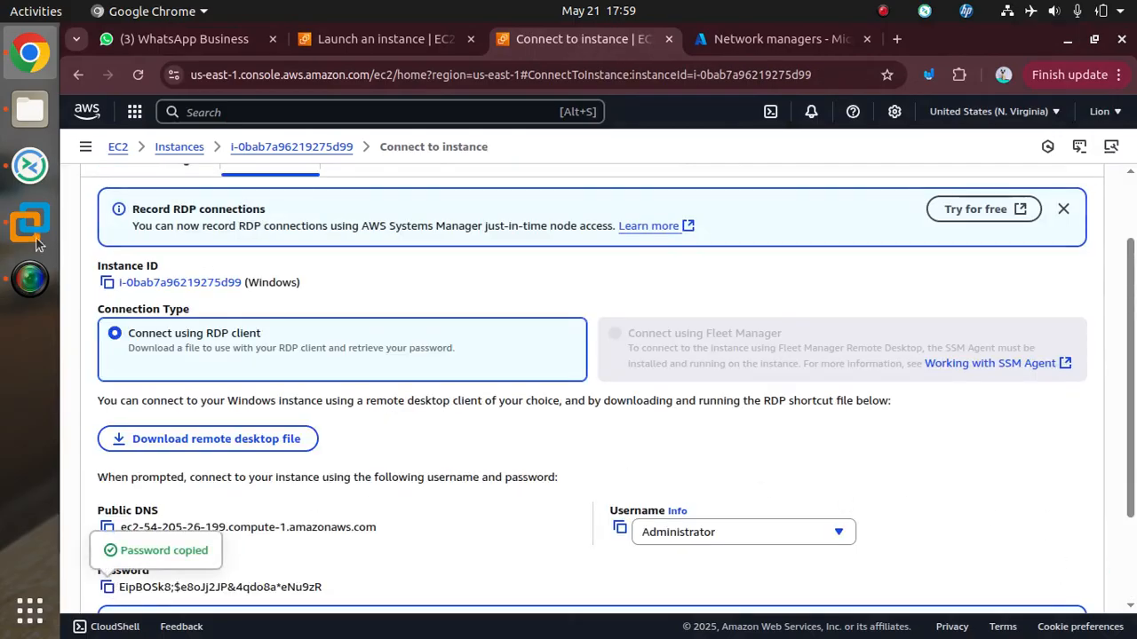
left_click(30, 169)
left_click(414, 277)
left_click_drag(414, 276, 264, 279)
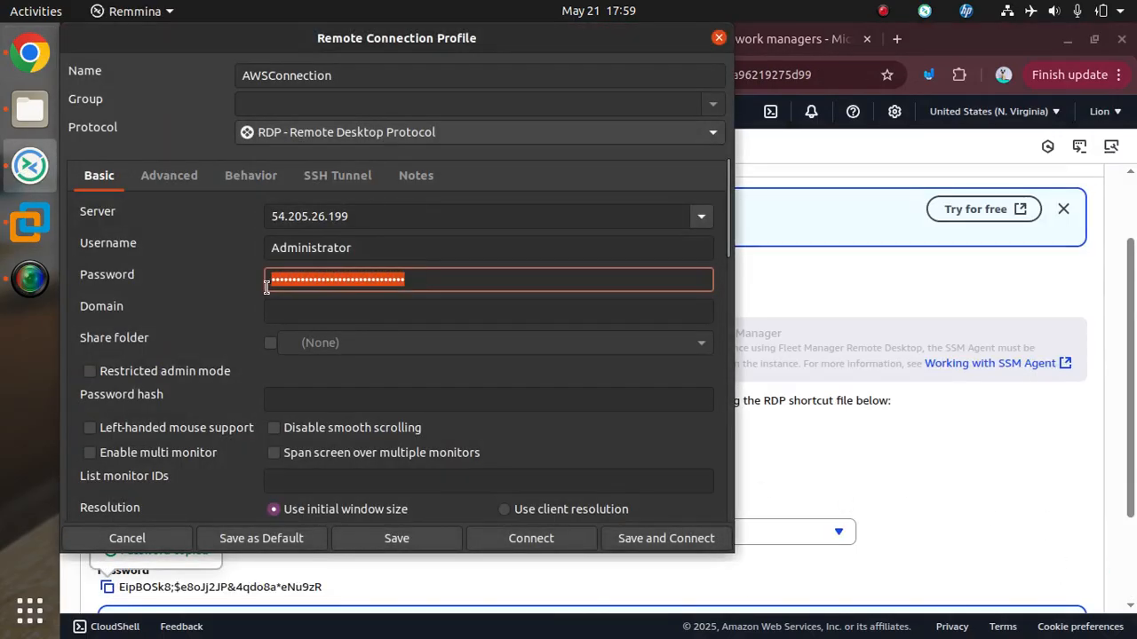
key("ctrl+v")
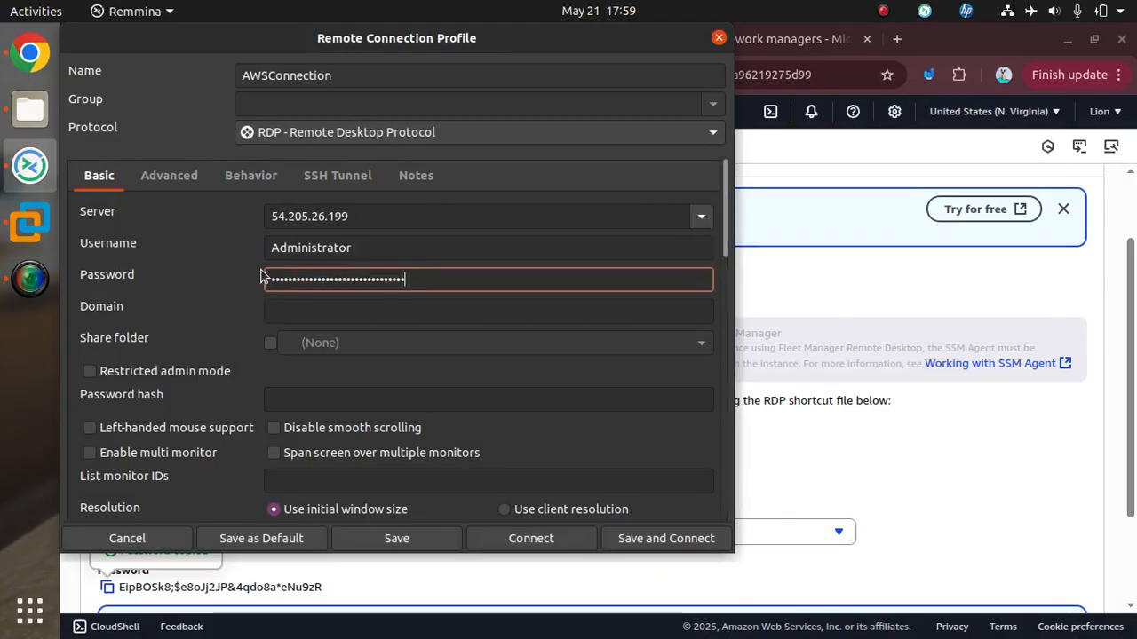
Connect to the Windows instance through the AWSConnection profile and show the remote desktop in full screen.
left_click(560, 541)
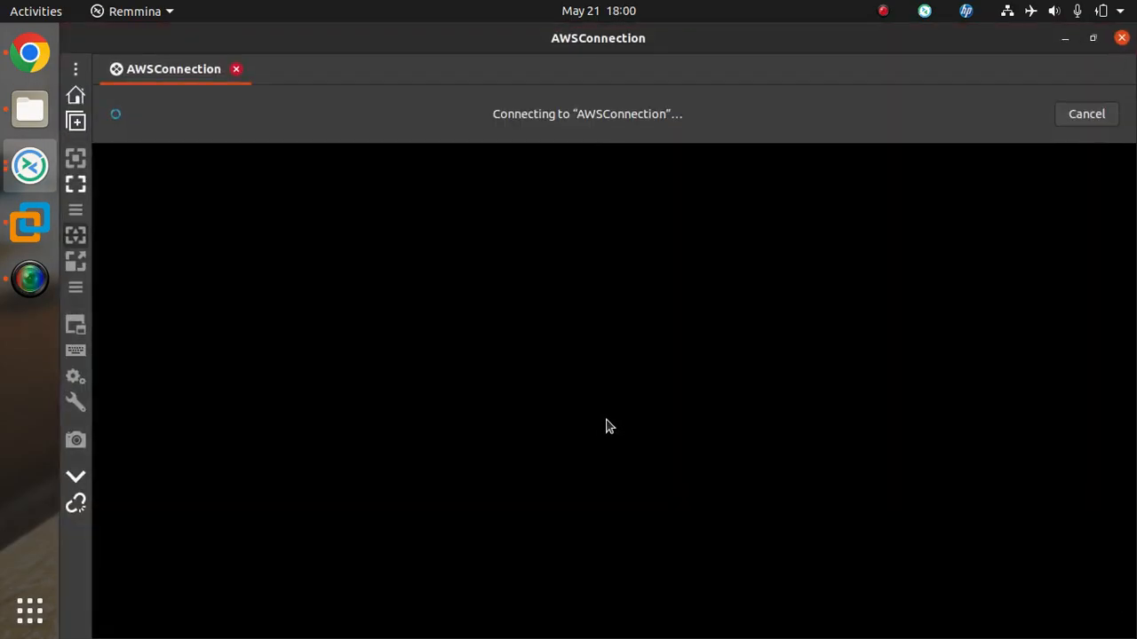
left_click(340, 249)
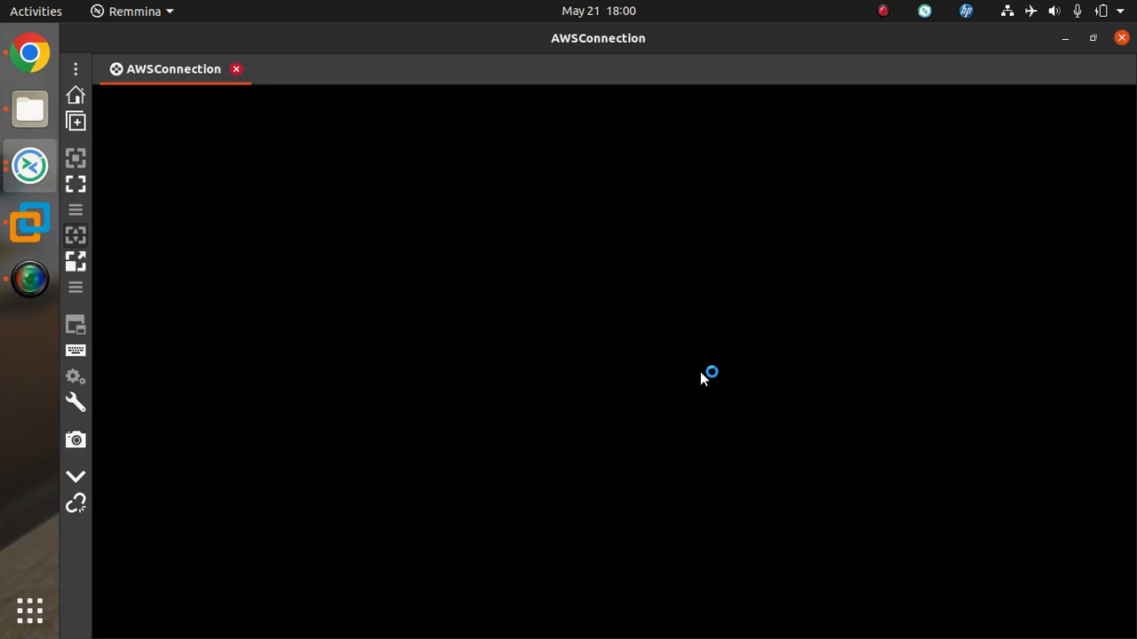
left_click(77, 185)
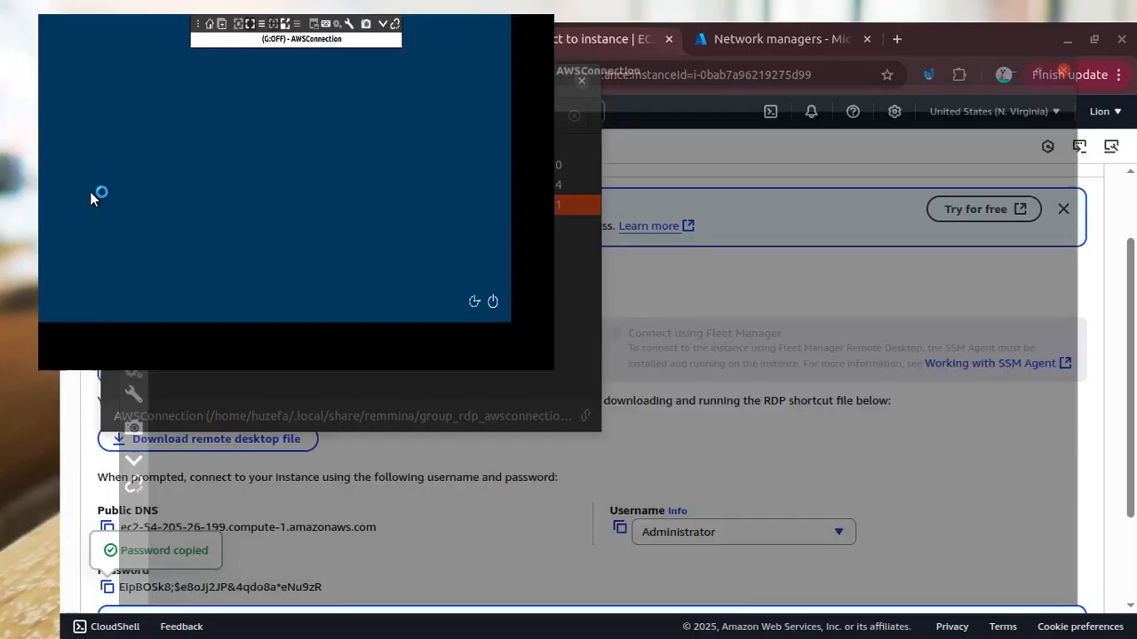
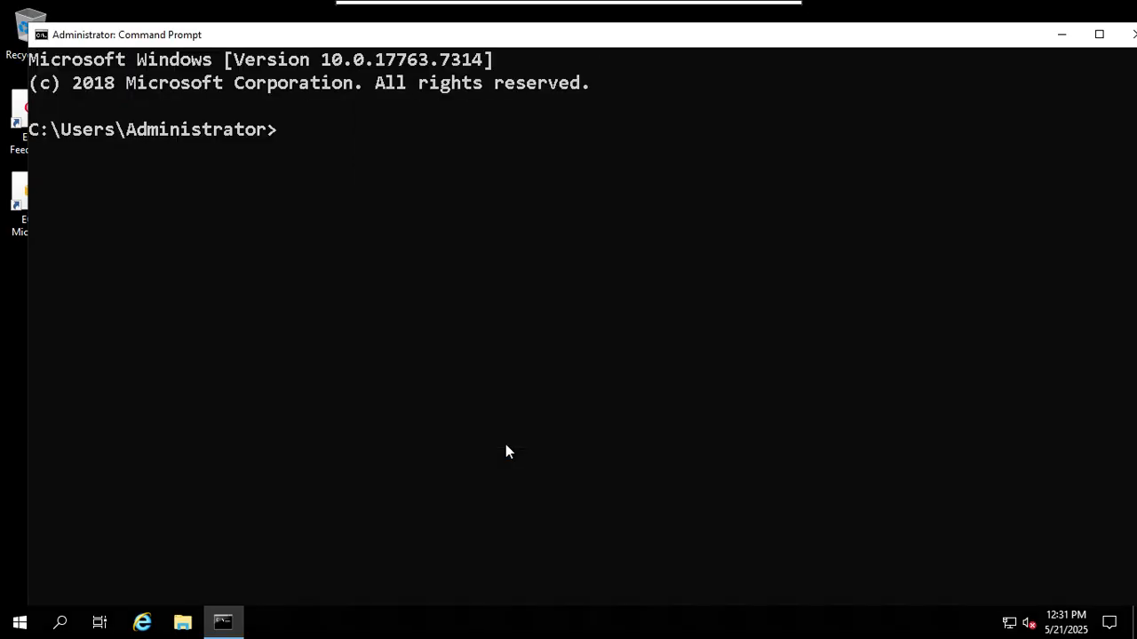
Recolour the Command Prompt with color f1, run diskmgmt.msc, and maximize the Disk Management window.
type("color f1")
key("Return")
type("disk")
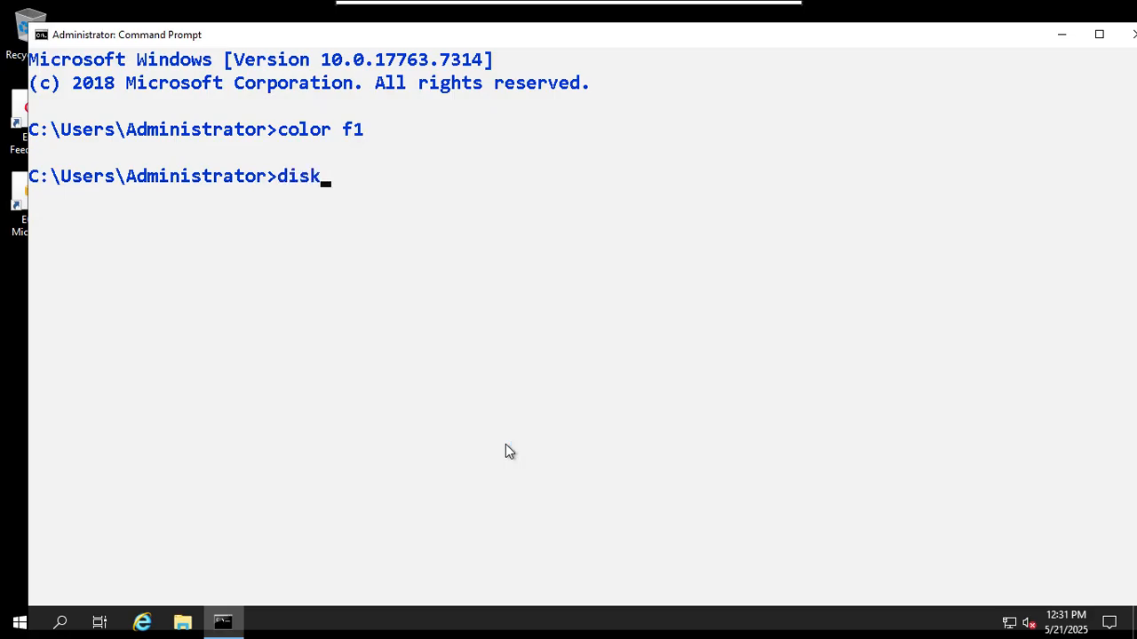
type("mgmt.msc")
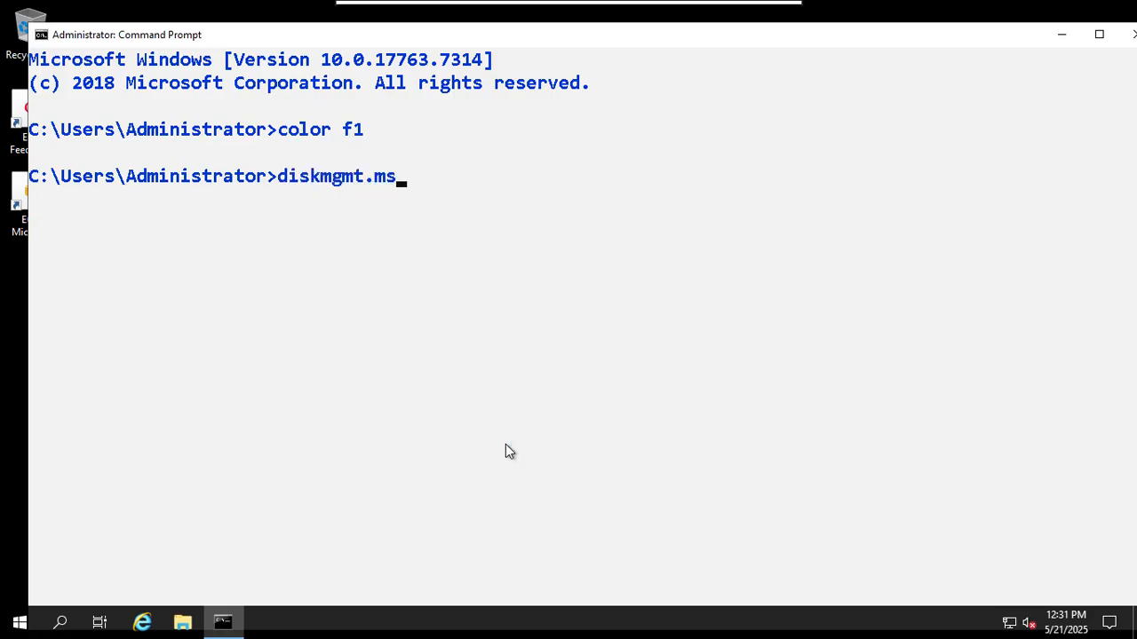
key("Return")
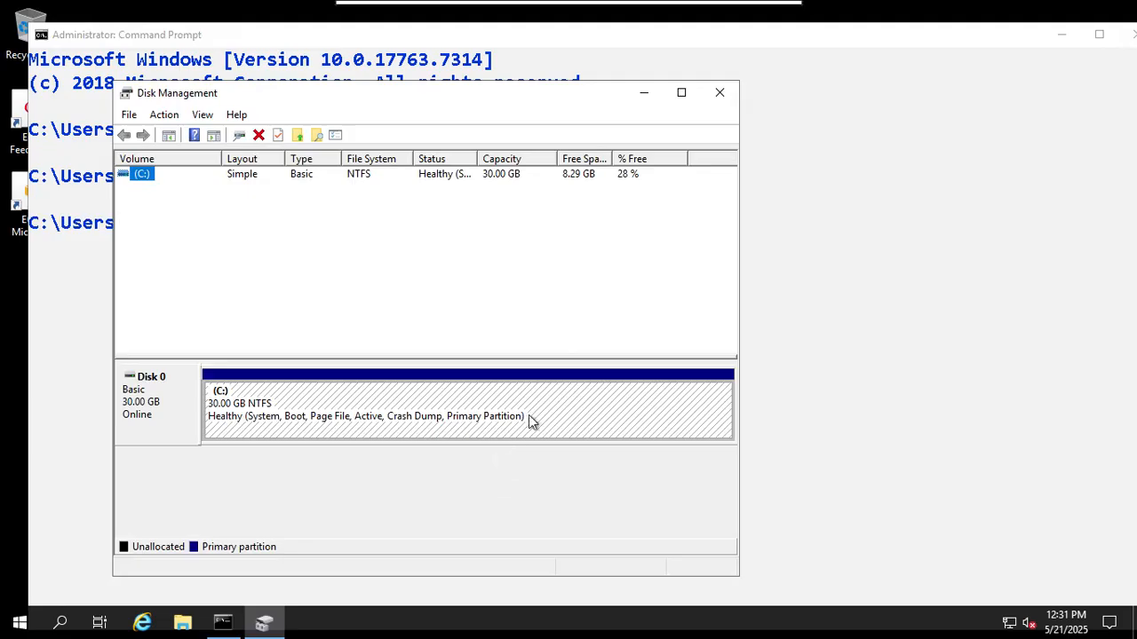
left_click(681, 92)
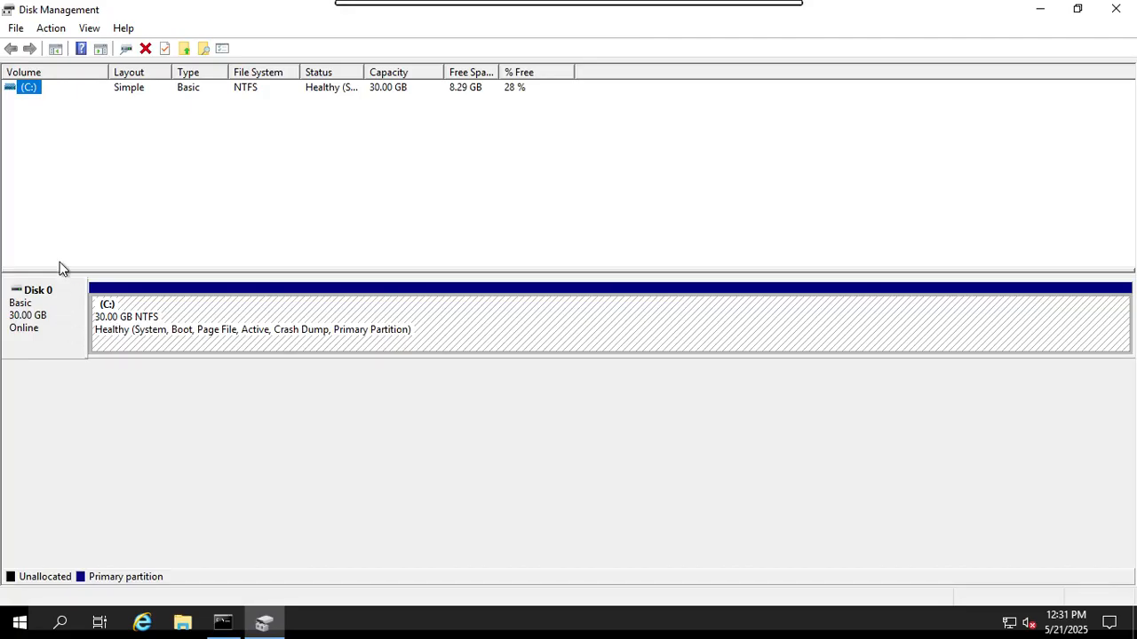
Examine the actions available for the C: volume on Disk 0 and switch to the Lab 5 diagram in SMART Notebook.
left_click(142, 330)
right_click(603, 332)
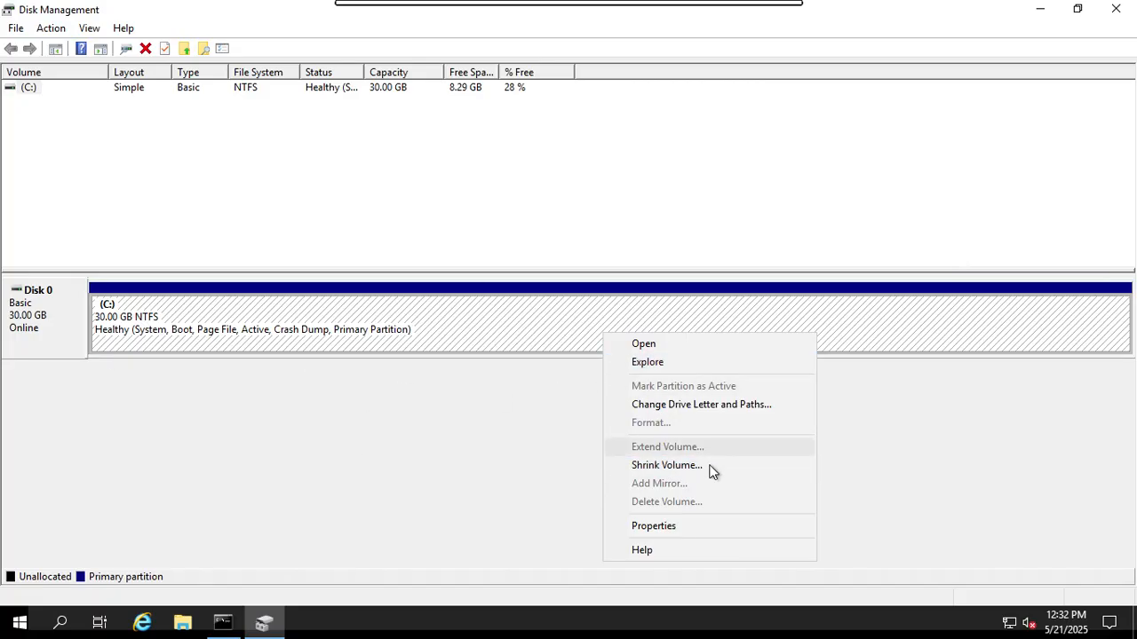
left_click(536, 469)
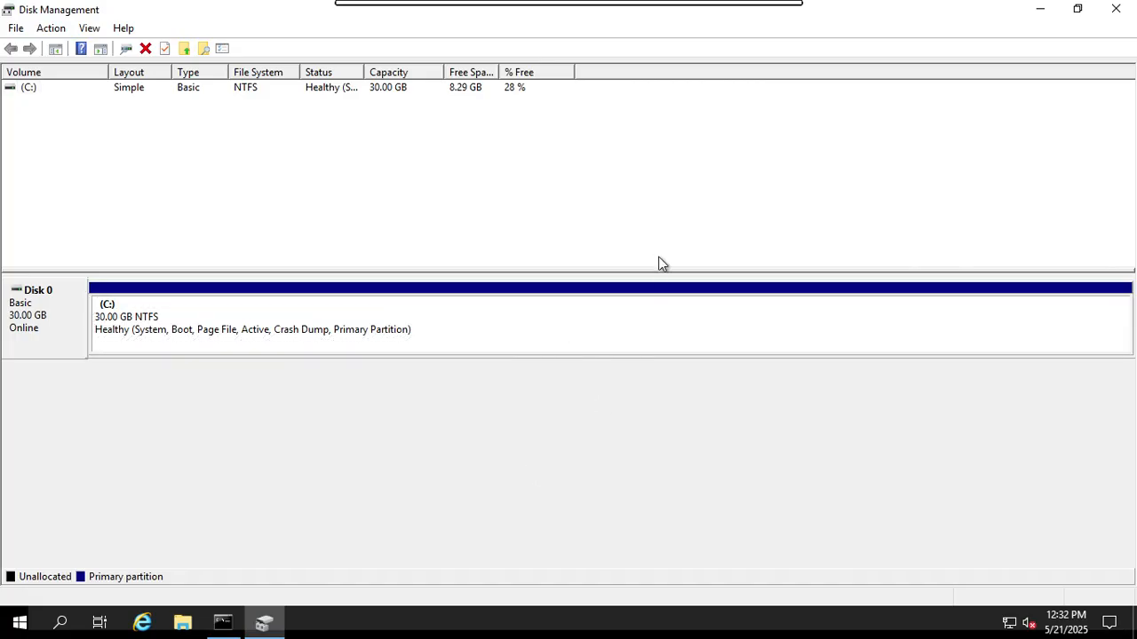
left_click(756, 18)
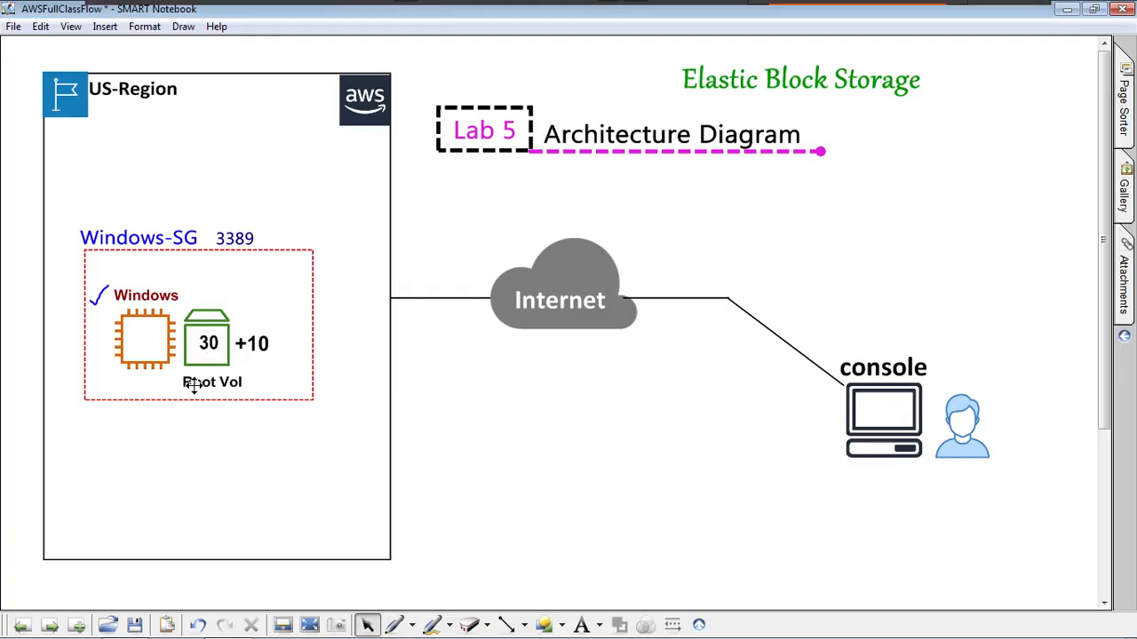
Mark a dark red tick beside the Windows instance and circle the +10 next to the root volume in the diagram.
left_click(416, 626)
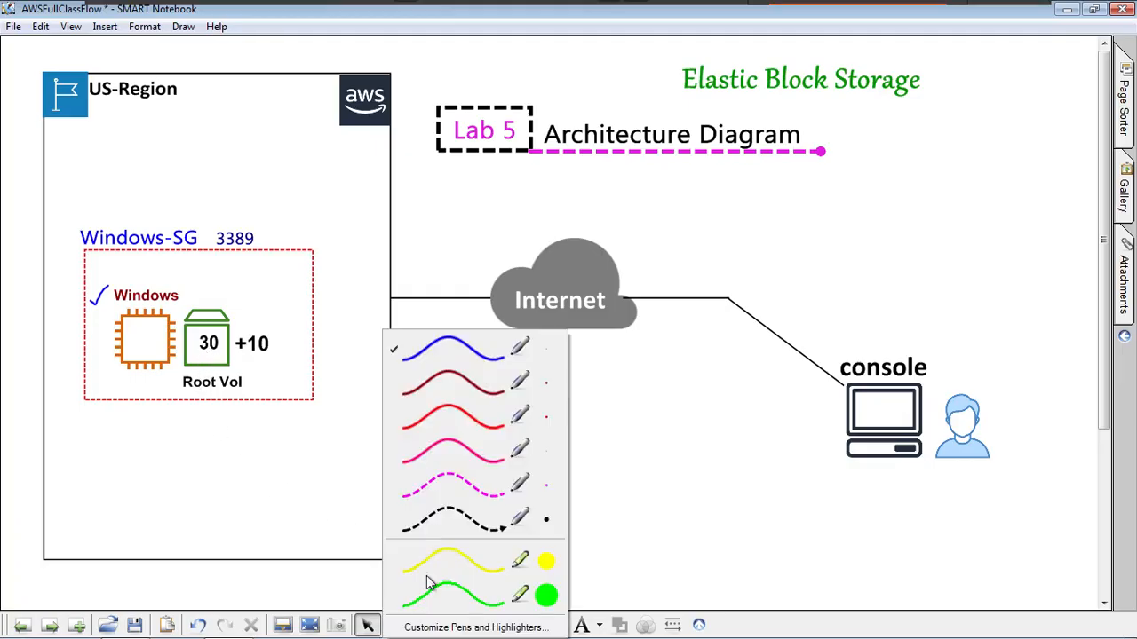
left_click(469, 382)
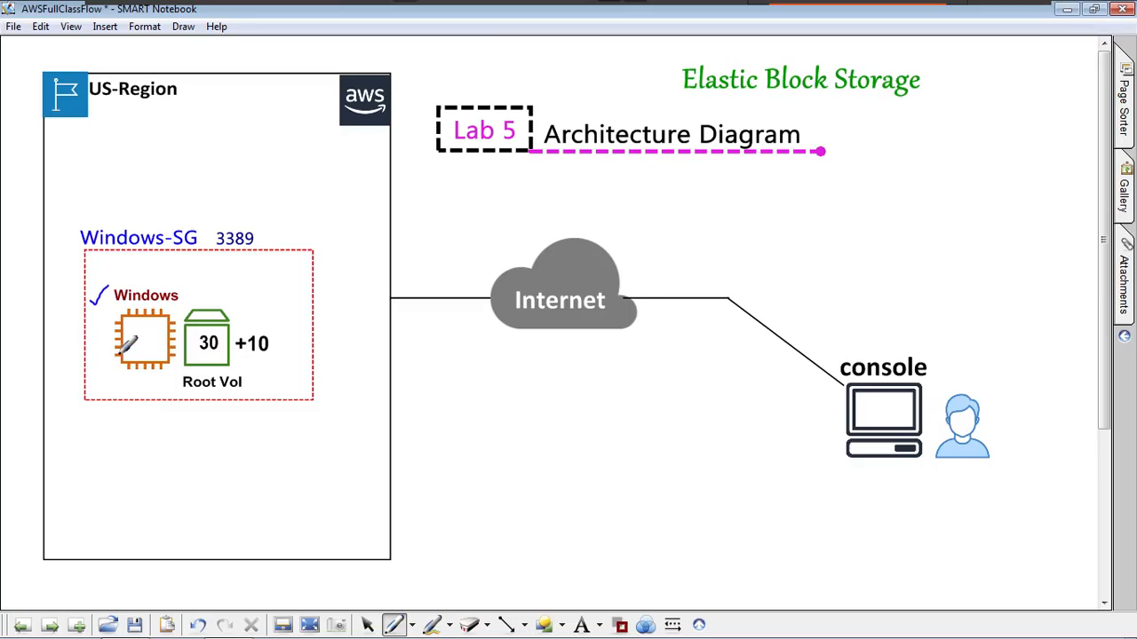
left_click_drag(87, 333, 114, 325)
mouse_move(271, 322)
left_mouse_down()
mouse_move(260, 370)
mouse_move(235, 314)
left_mouse_up()
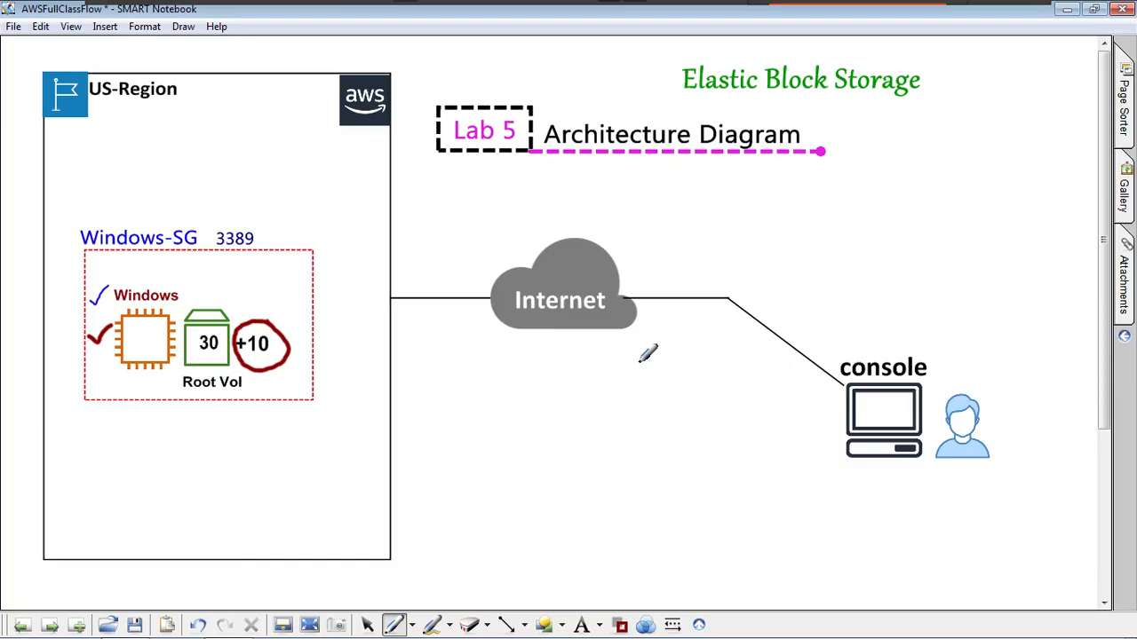
Put a dark red cross beside "Data Volume: manual volume" on the Instance Storage page and return to the Lab 5 diagram.
left_click(22, 628)
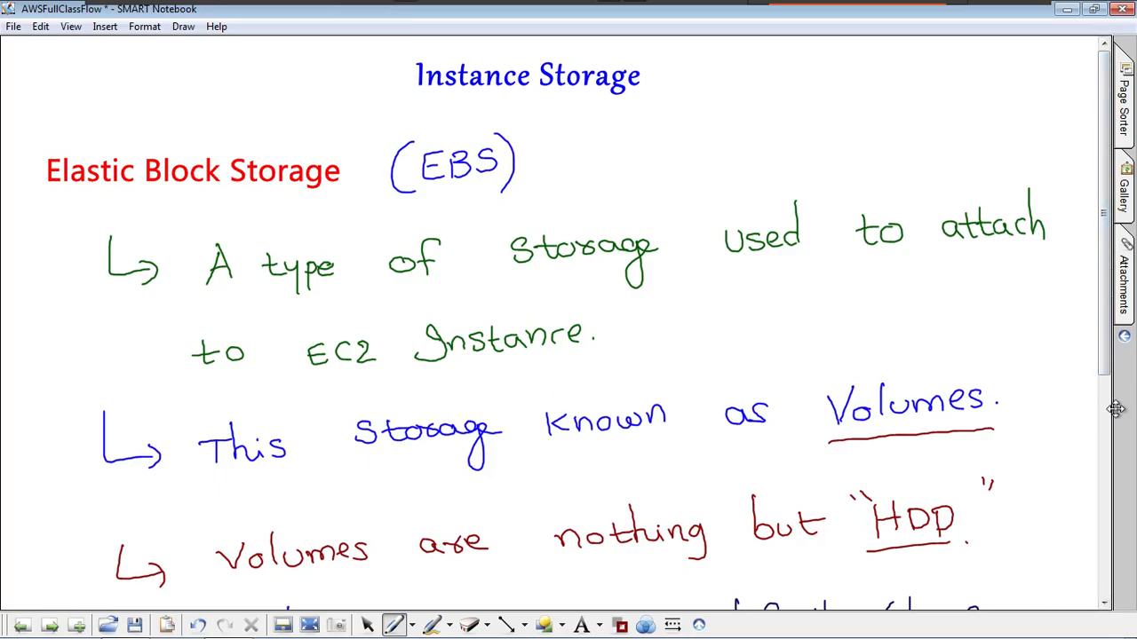
left_click_drag(1107, 315, 1108, 367)
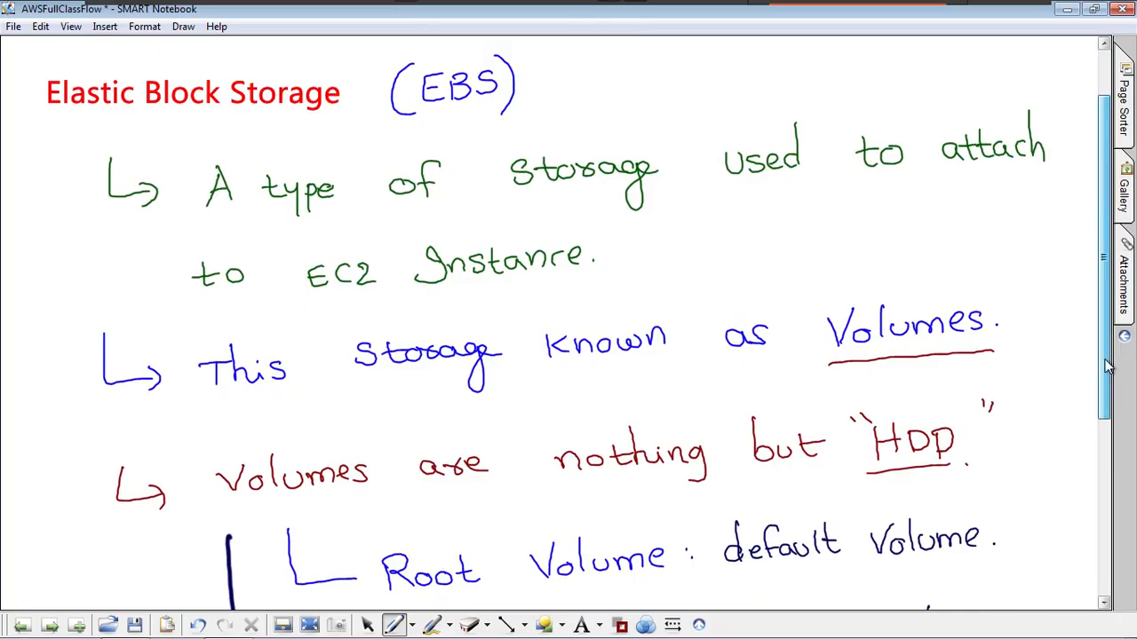
left_click_drag(1109, 366, 1120, 429)
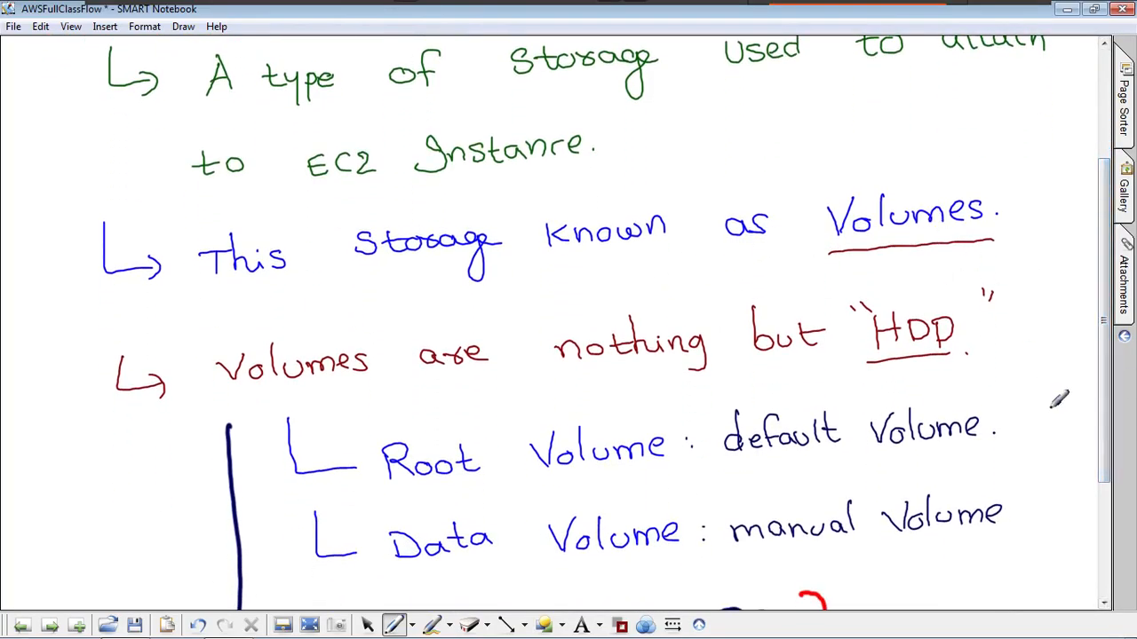
scroll(1102, 426, "down", 3)
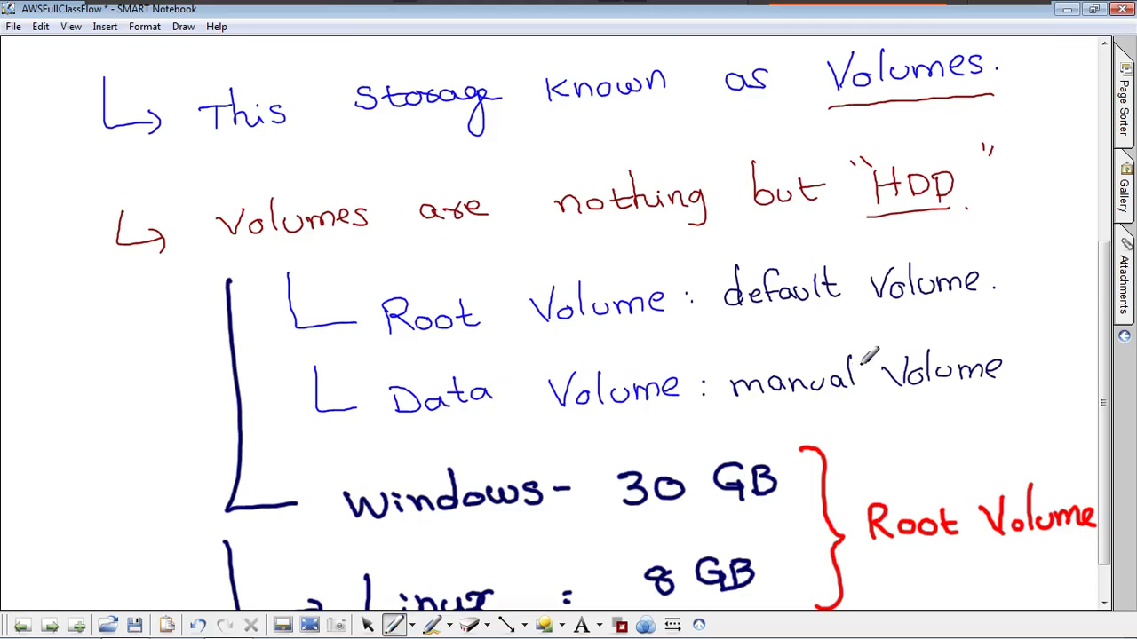
left_click_drag(1104, 352, 1104, 382)
mouse_move(1035, 286)
left_mouse_down()
mouse_move(1019, 325)
mouse_move(1055, 323)
left_mouse_up()
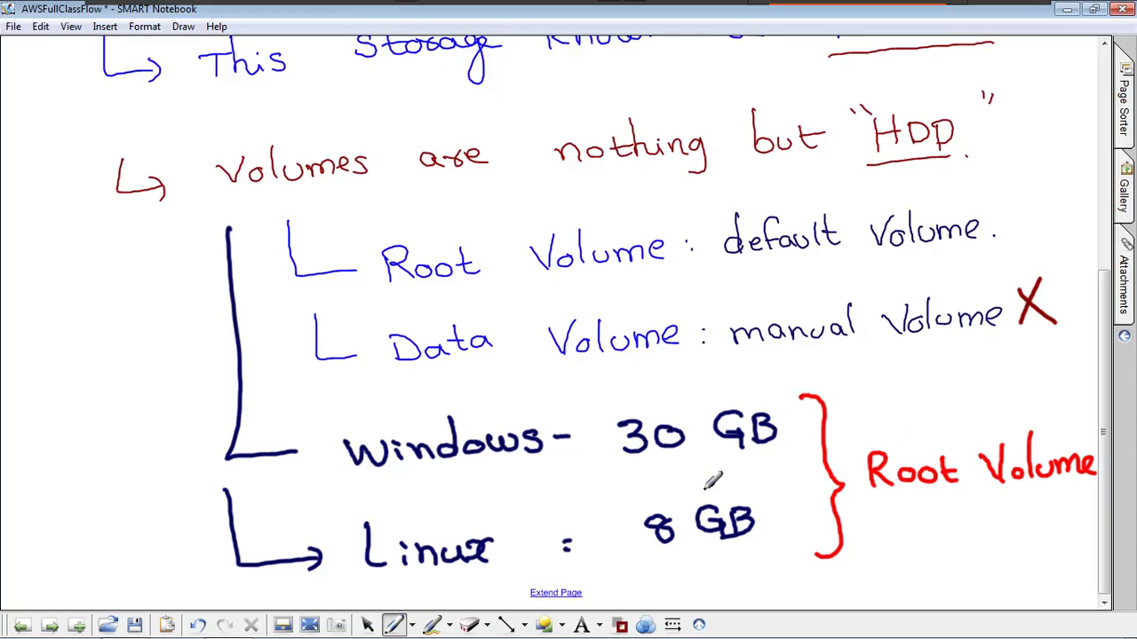
left_click(50, 624)
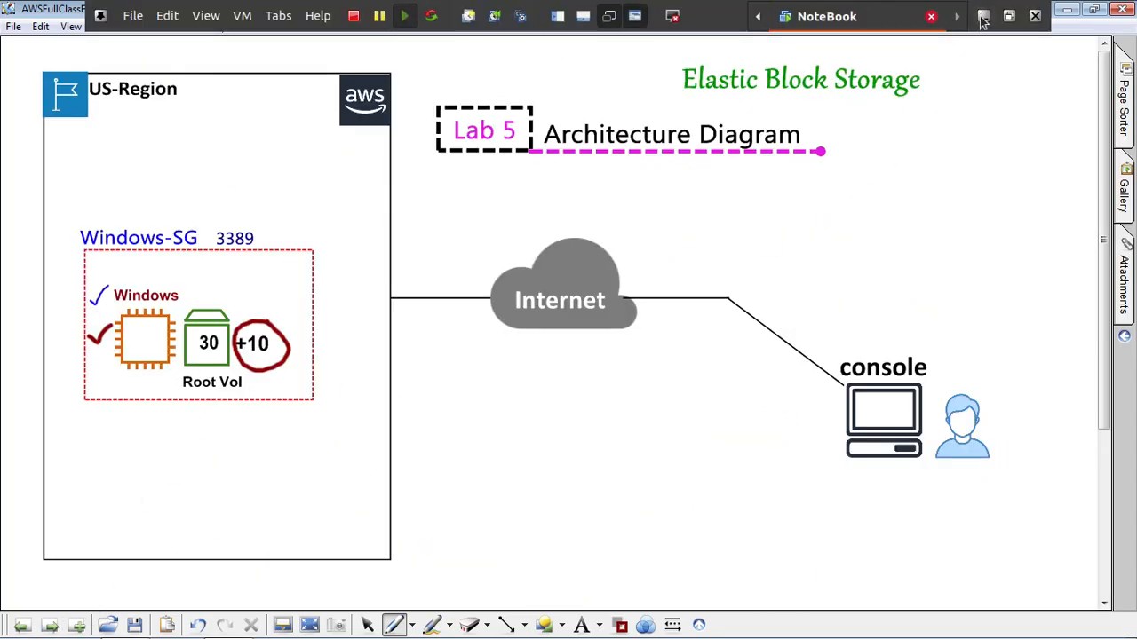
Switch to the AWS console in Chrome and leave the Connect to instance page for the Instances list.
left_click(982, 18)
left_click(968, 26)
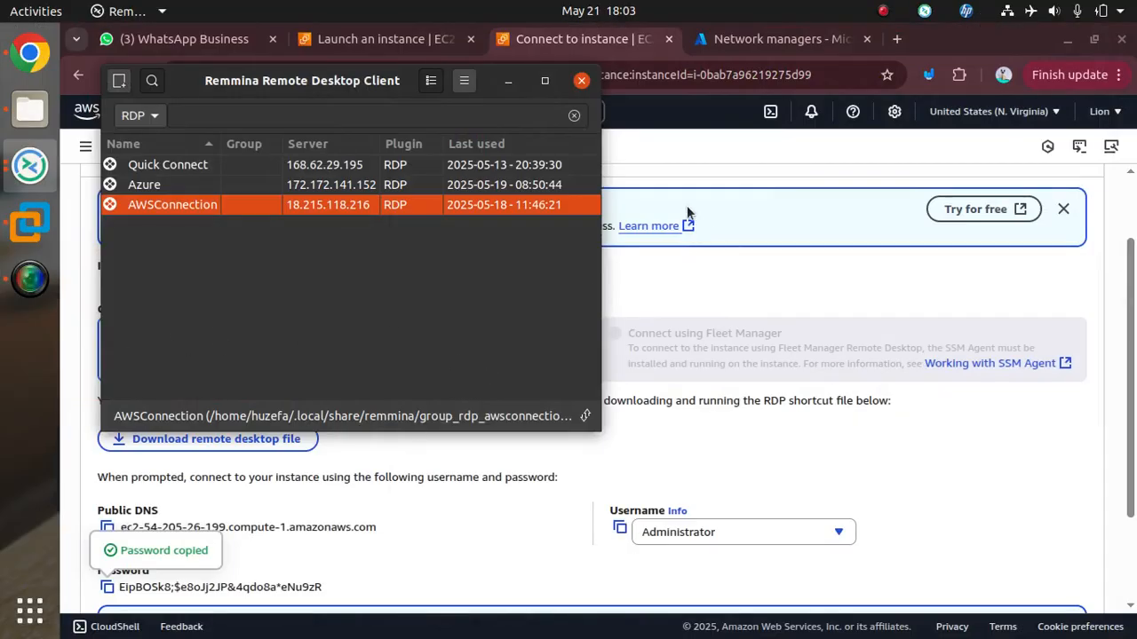
left_click(57, 229)
left_click(178, 254)
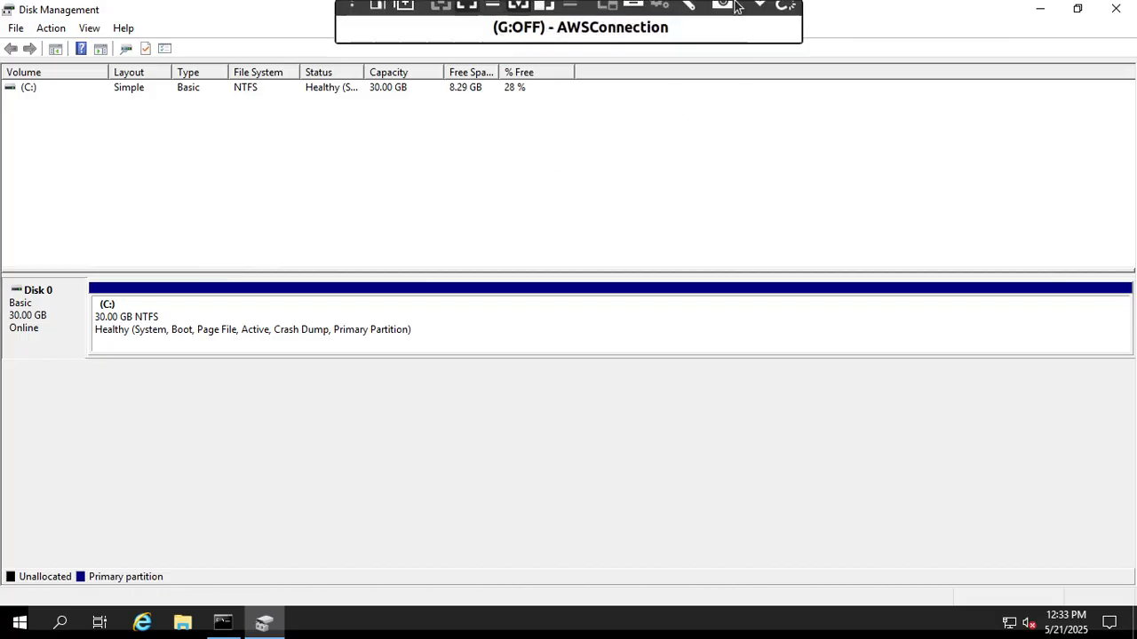
left_click(748, 18)
left_click(747, 283)
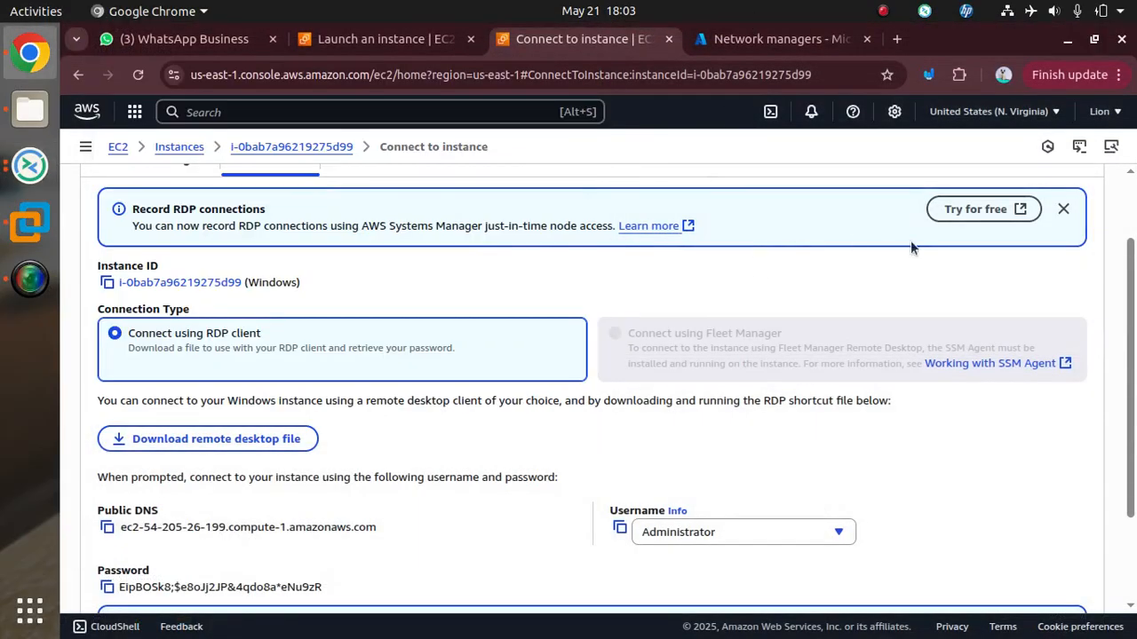
scroll(1058, 587, "down", 3)
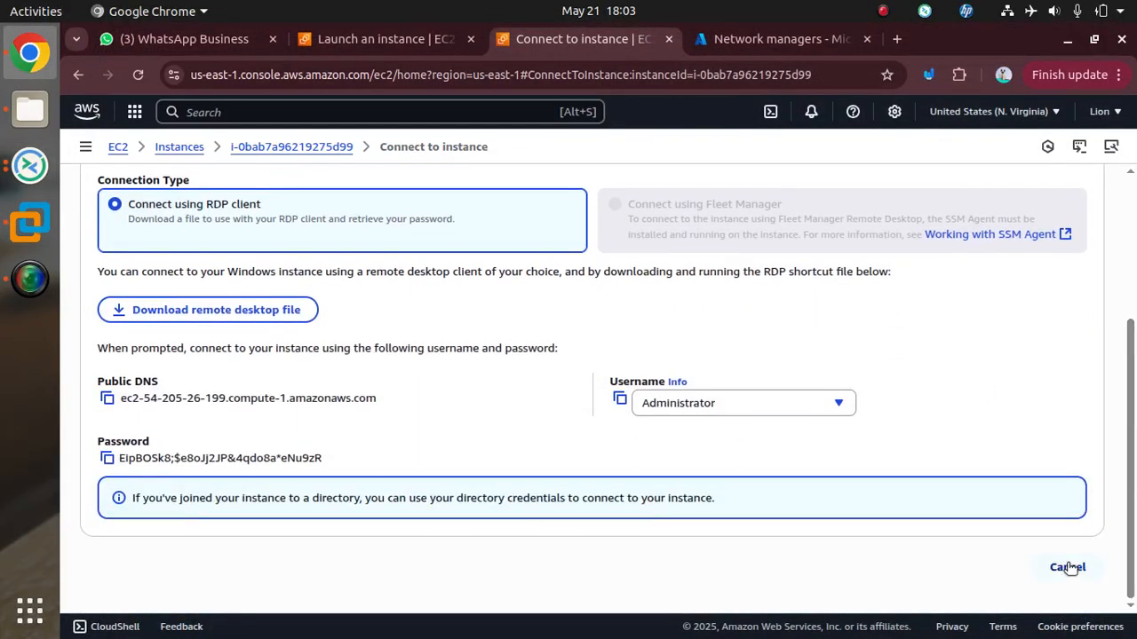
left_click(1068, 568)
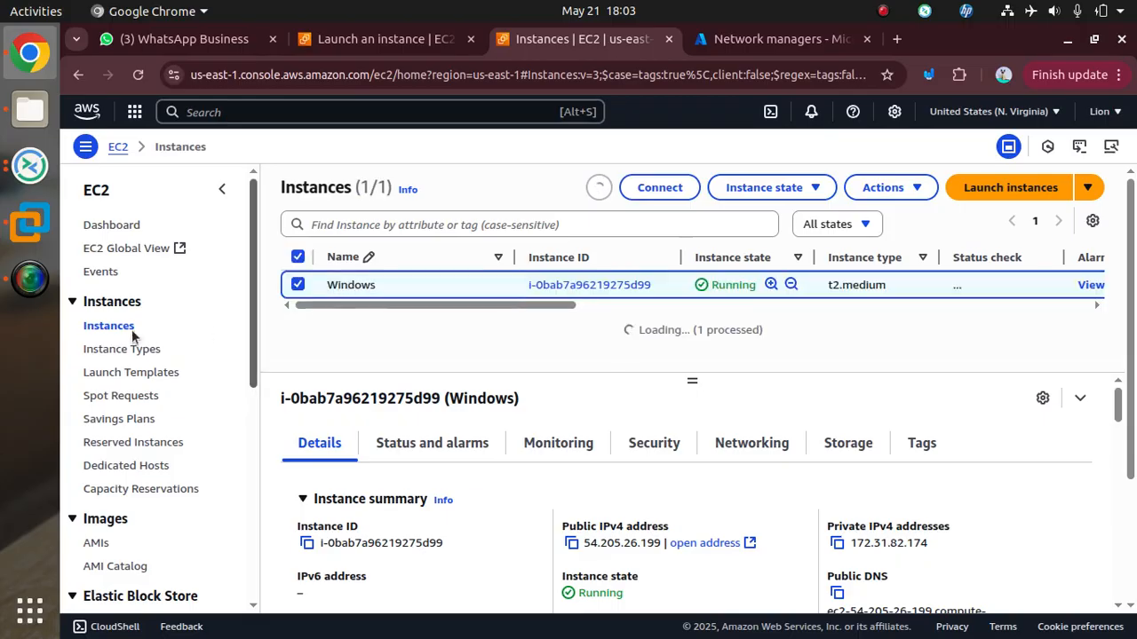
Show the browser in full screen and open the Elastic Block Store volumes list.
scroll(169, 338, "down", 2)
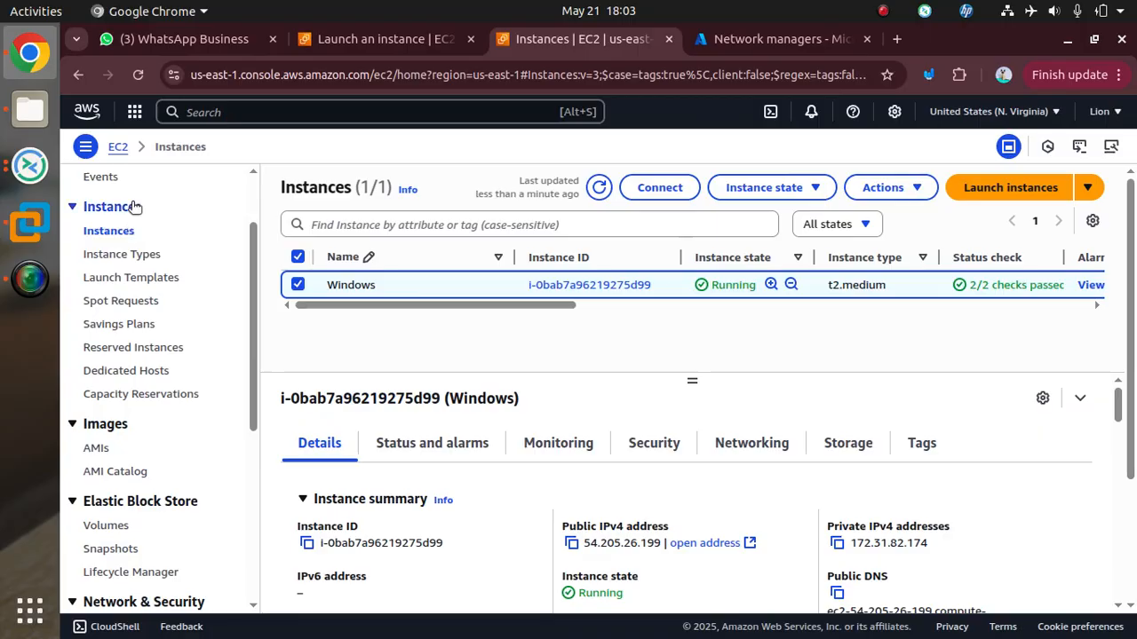
key("F11")
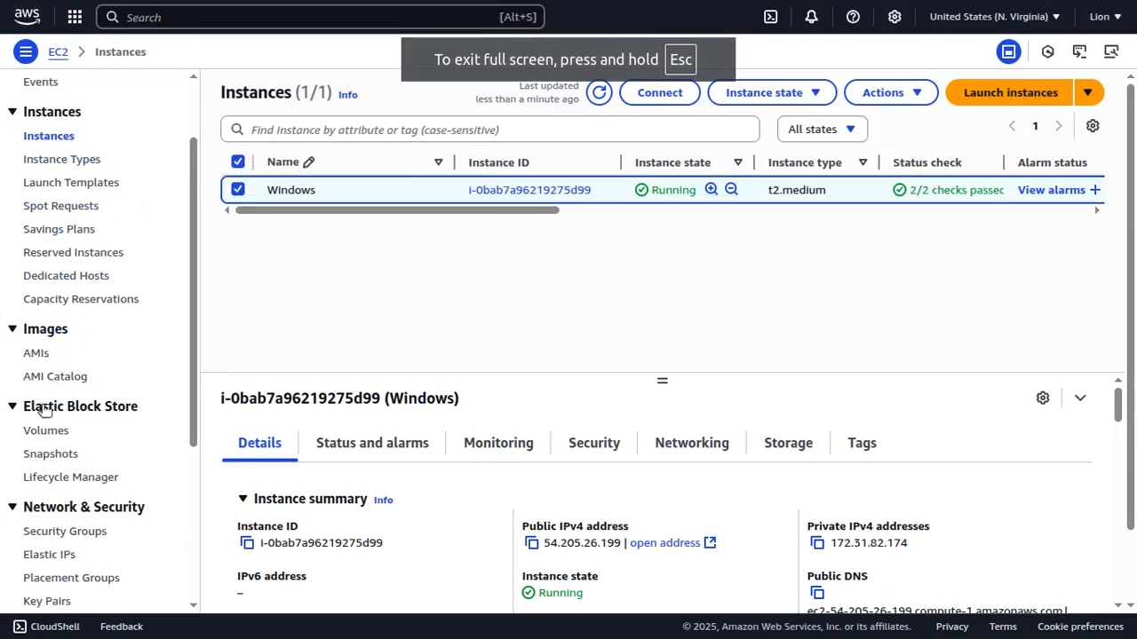
left_click(49, 431)
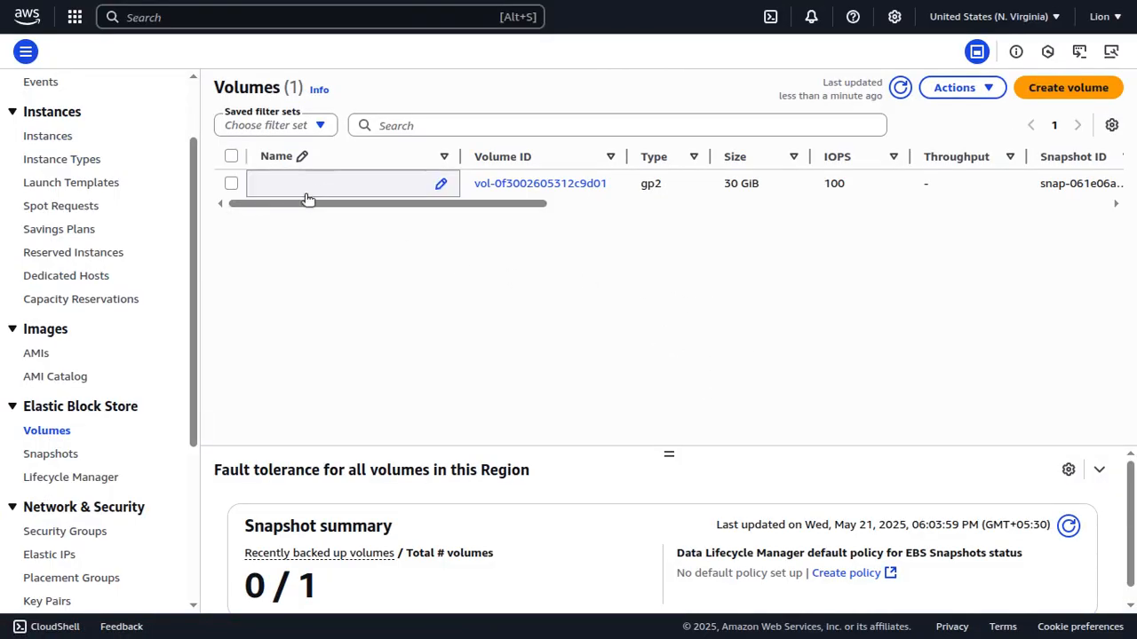
Name the 30 GiB volume Windows-Rool-Vol.
left_click(442, 183)
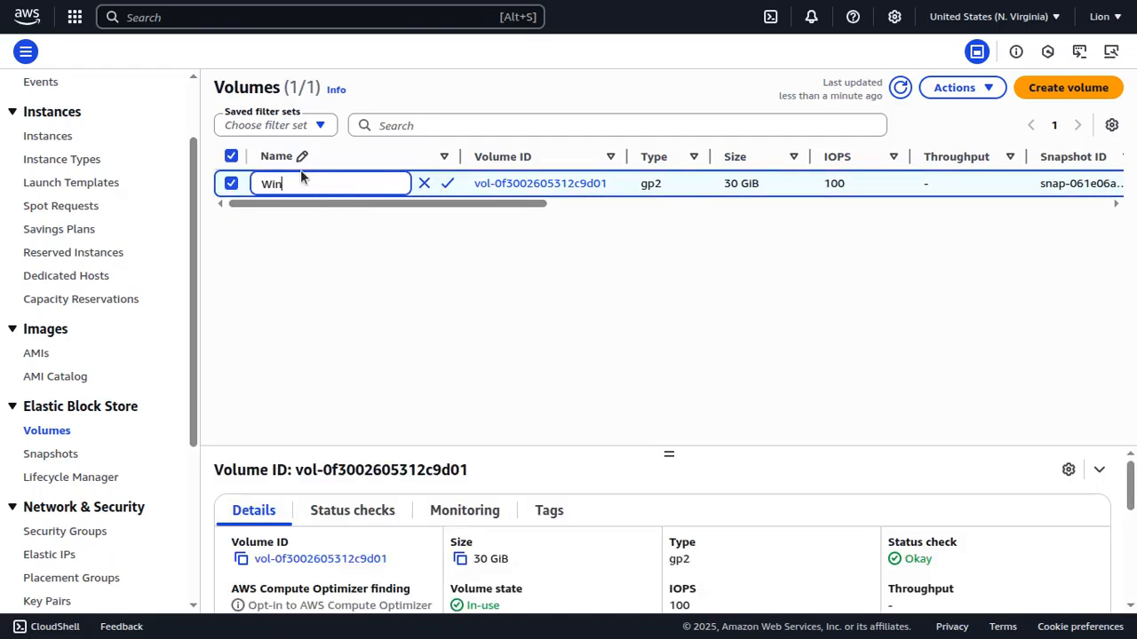
type("Windows-Rool-Vol")
left_click(448, 184)
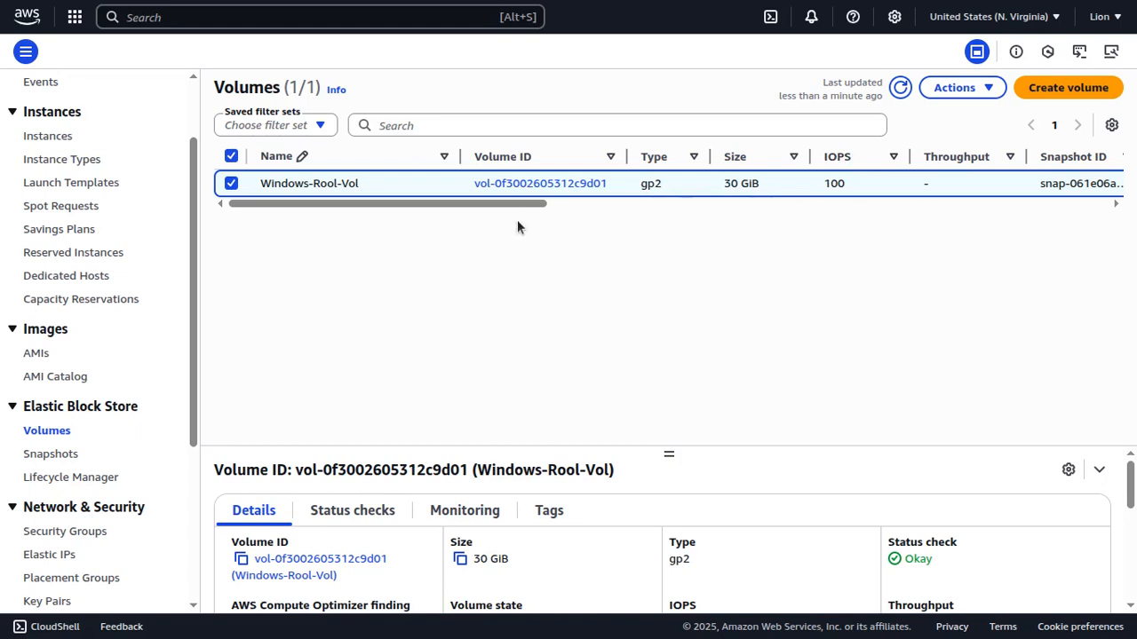
Open the Windows-Rool-Vol volume for modification and set its size to 40 GiB.
left_click_drag(521, 204, 581, 205)
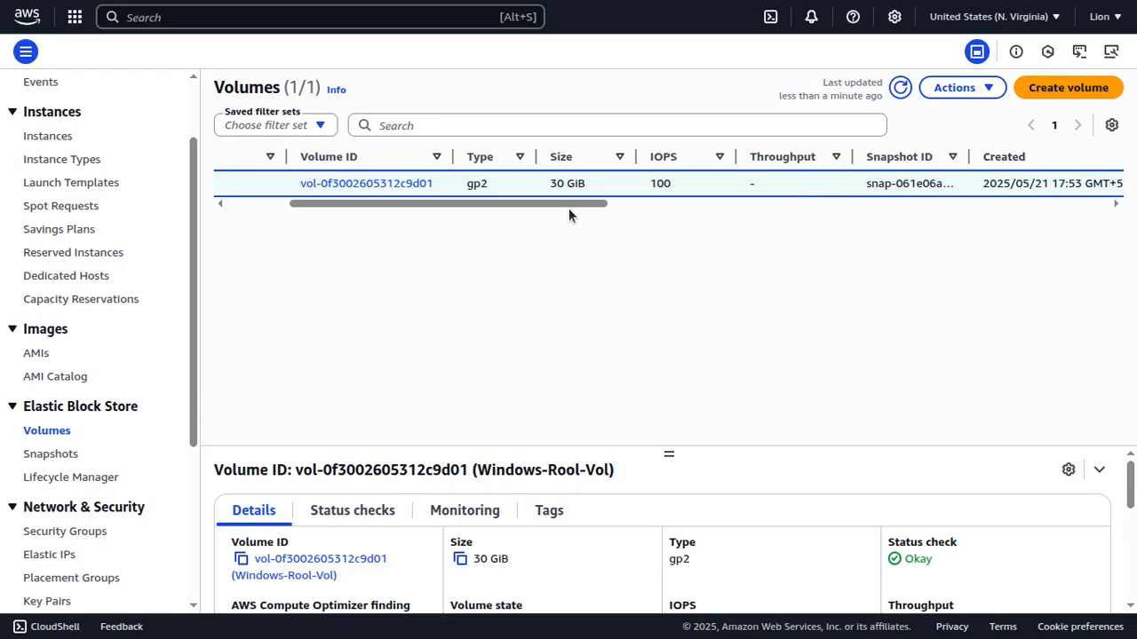
left_click_drag(568, 206, 397, 213)
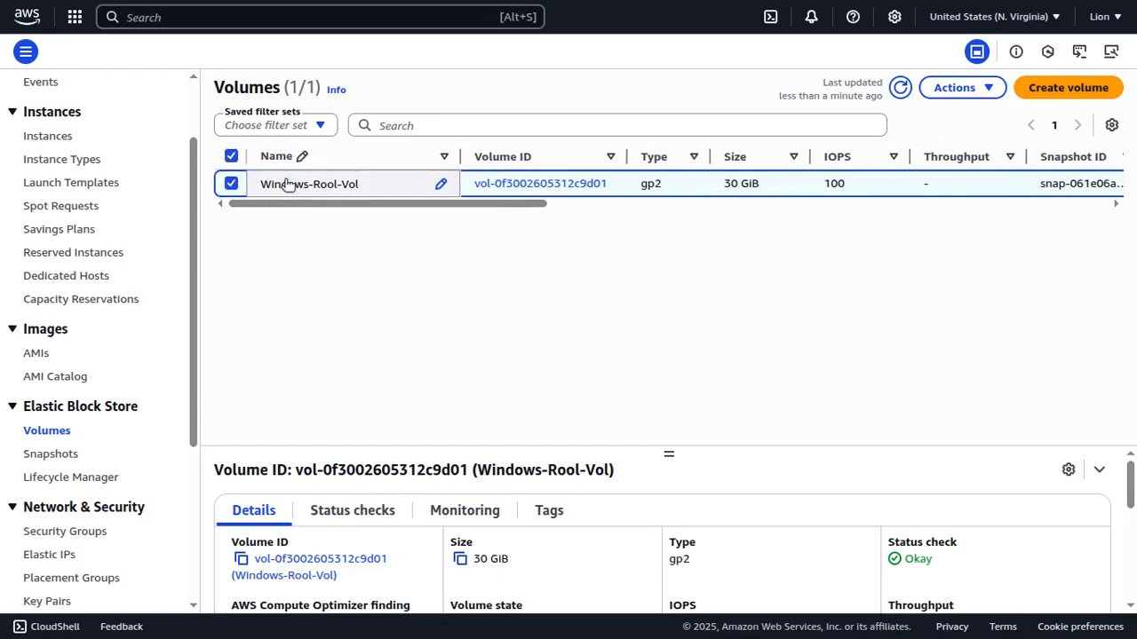
left_click(989, 88)
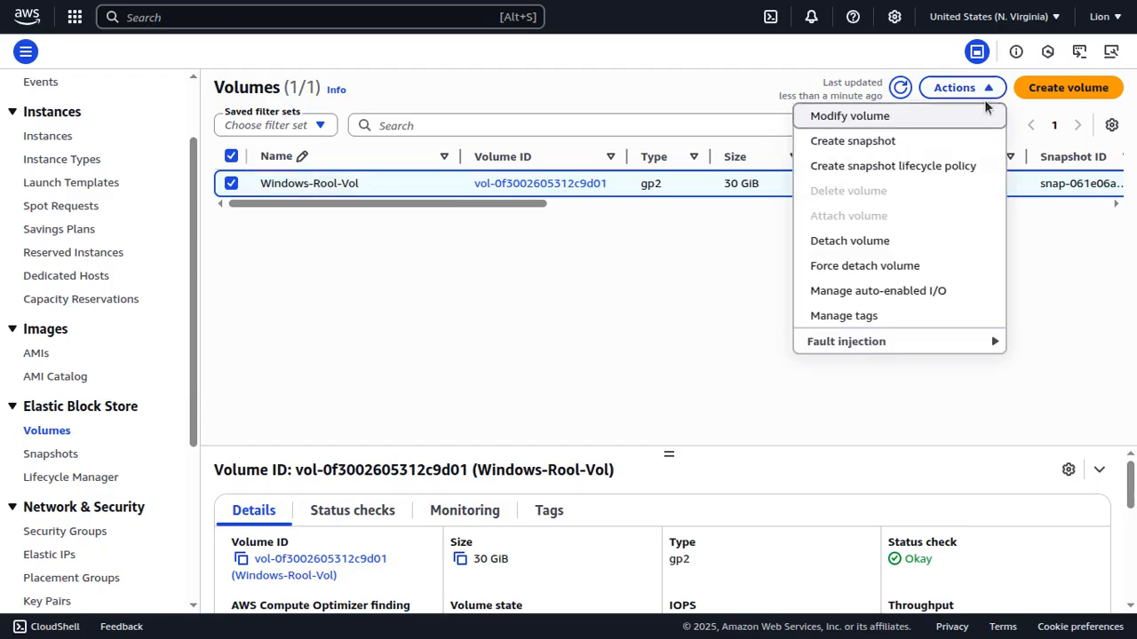
left_click(893, 119)
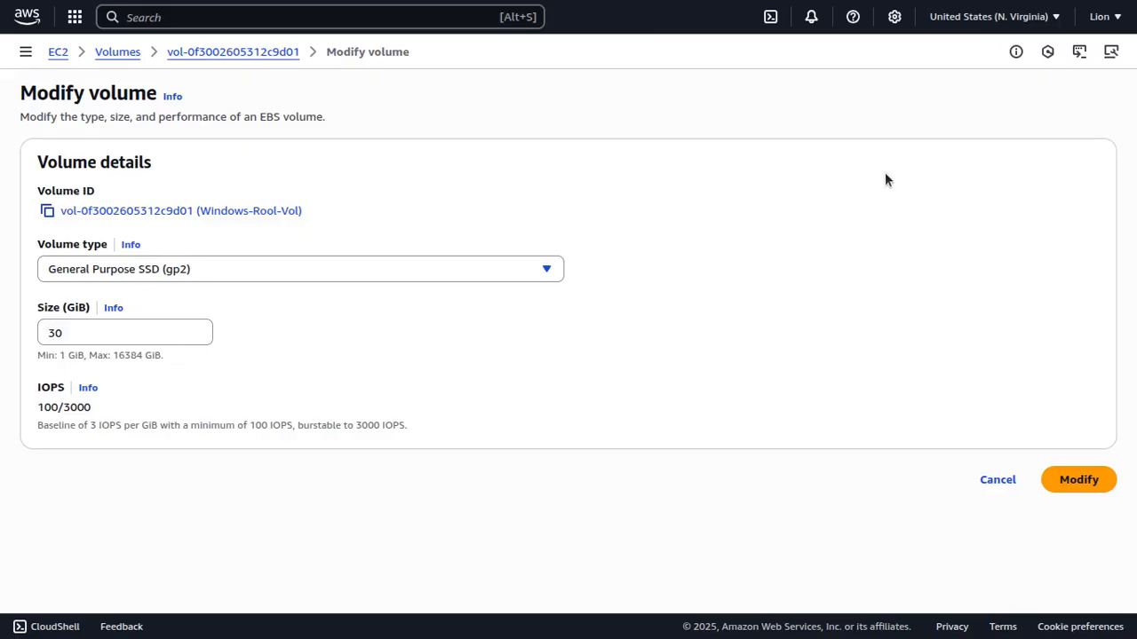
left_click(69, 341)
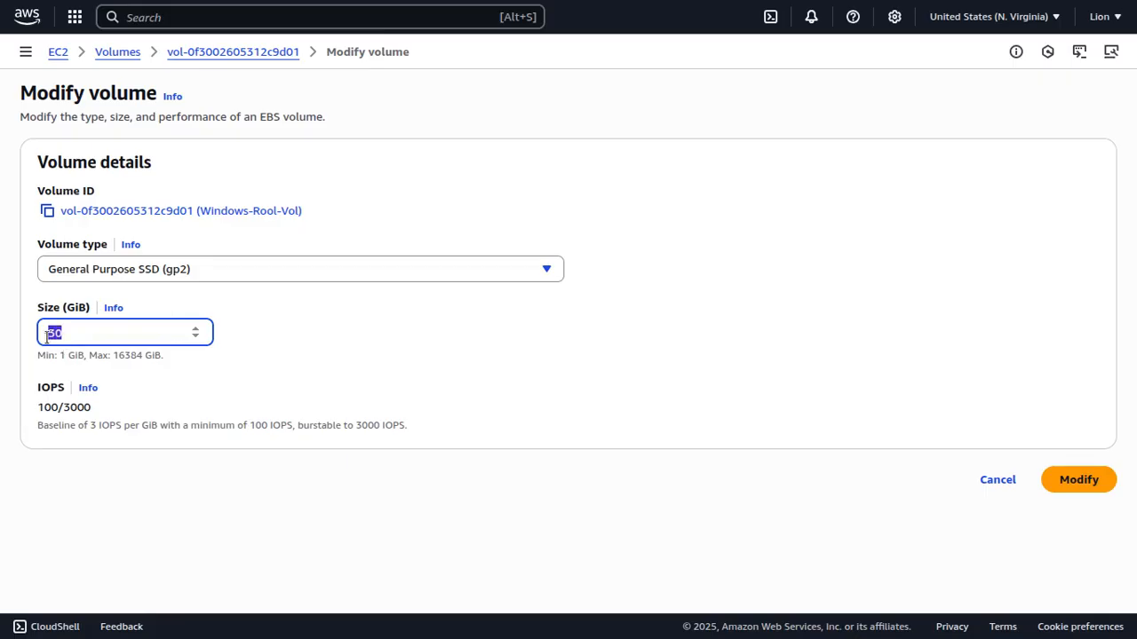
type("4")
Try a volume size of 4000 GiB and restore the size to 40 GiB.
left_click_drag(60, 355, 86, 356)
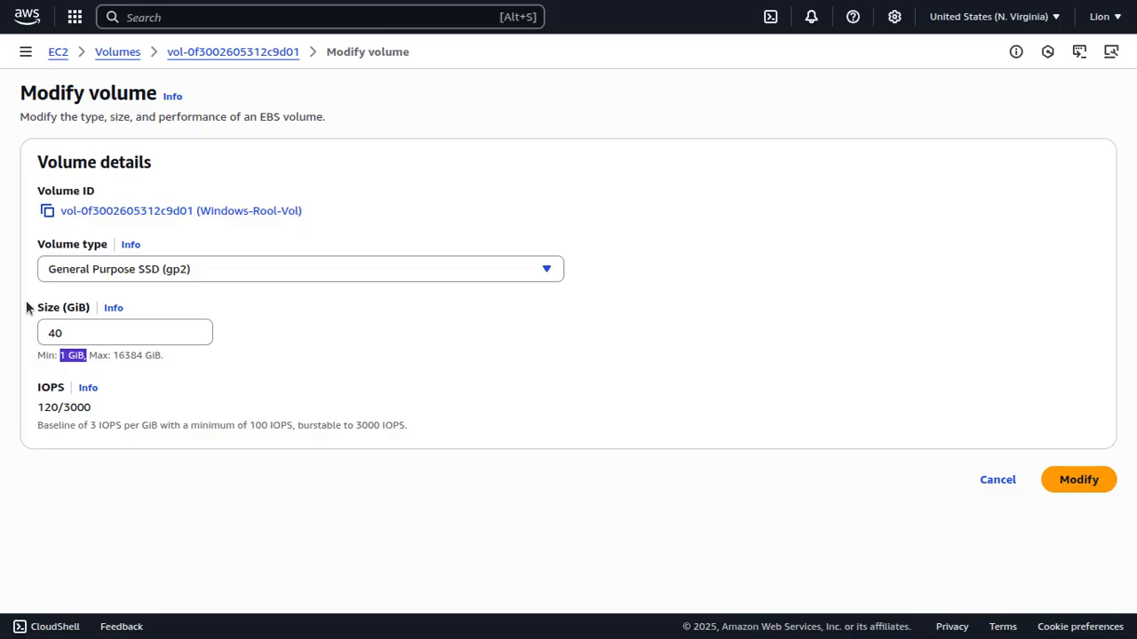
left_click(130, 333)
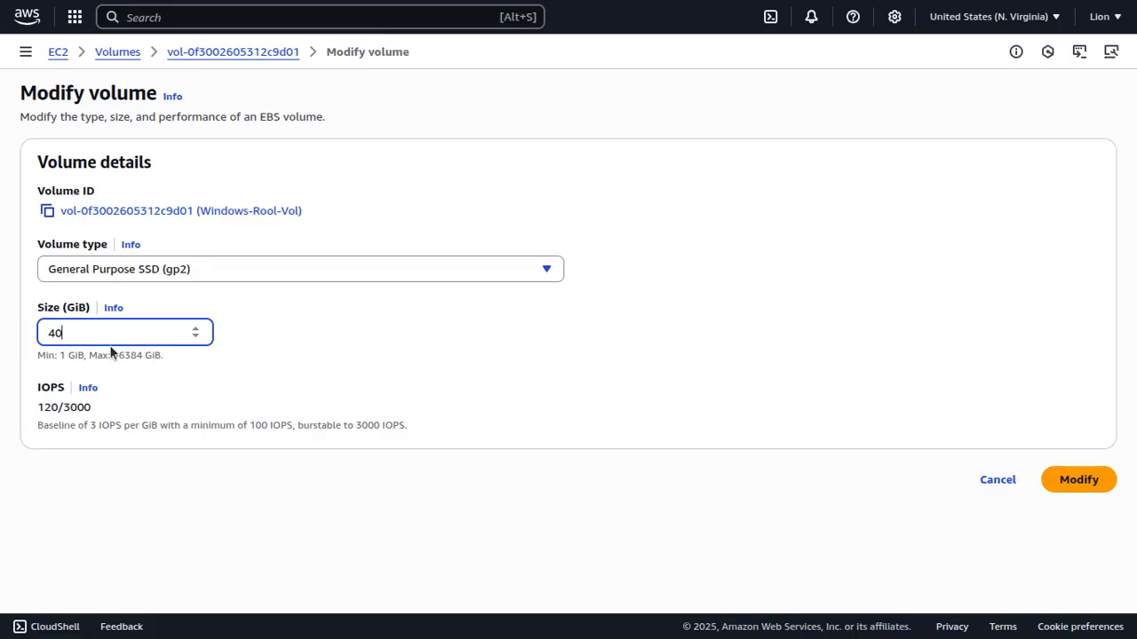
type("000")
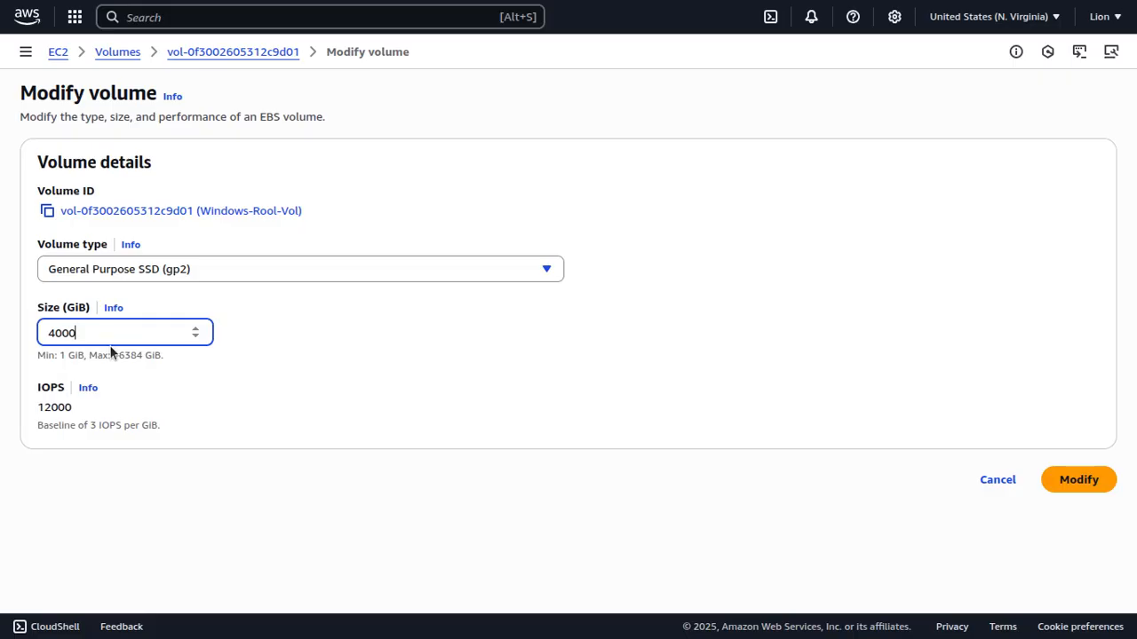
key("BackSpace")
key("BackSpace")
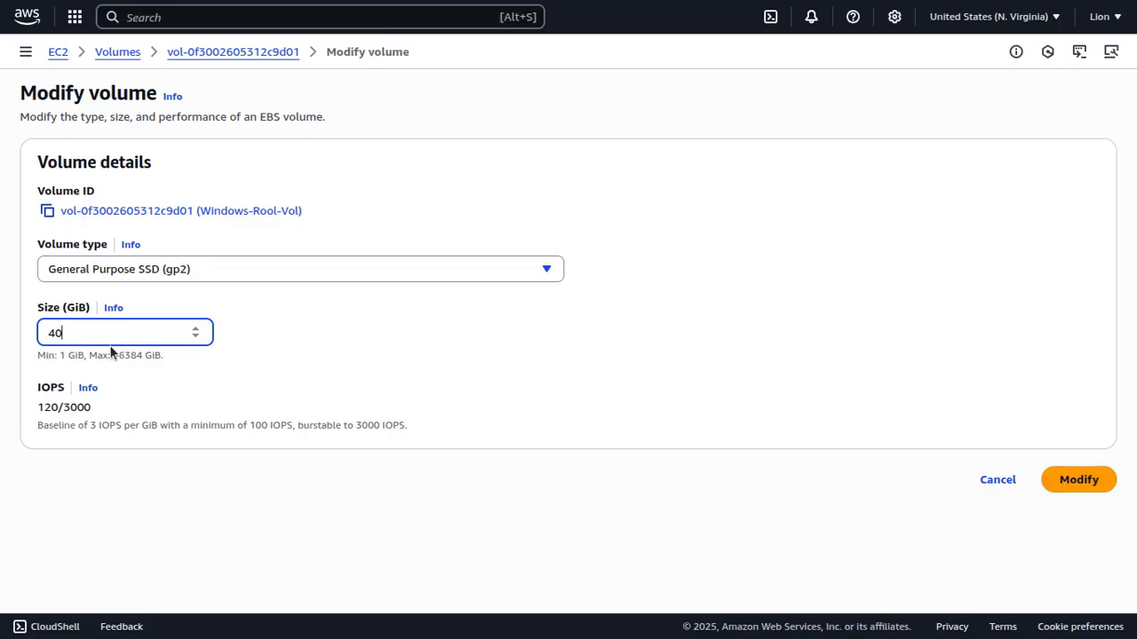
left_click(266, 380)
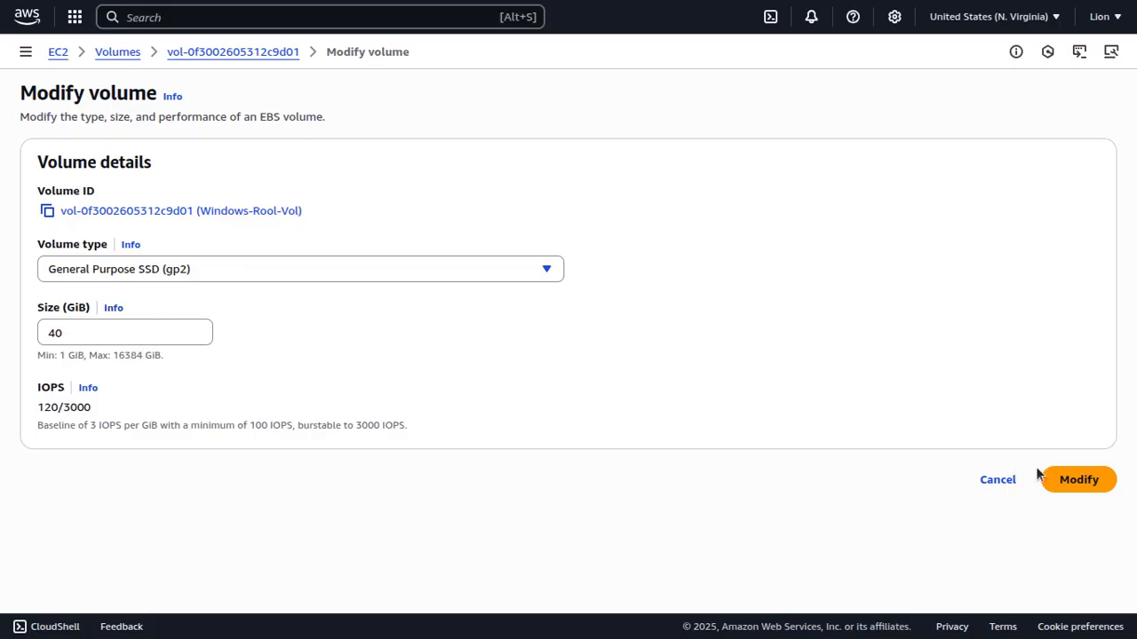
Submit the Windows-Rool-Vol modification and confirm it.
left_click(1092, 484)
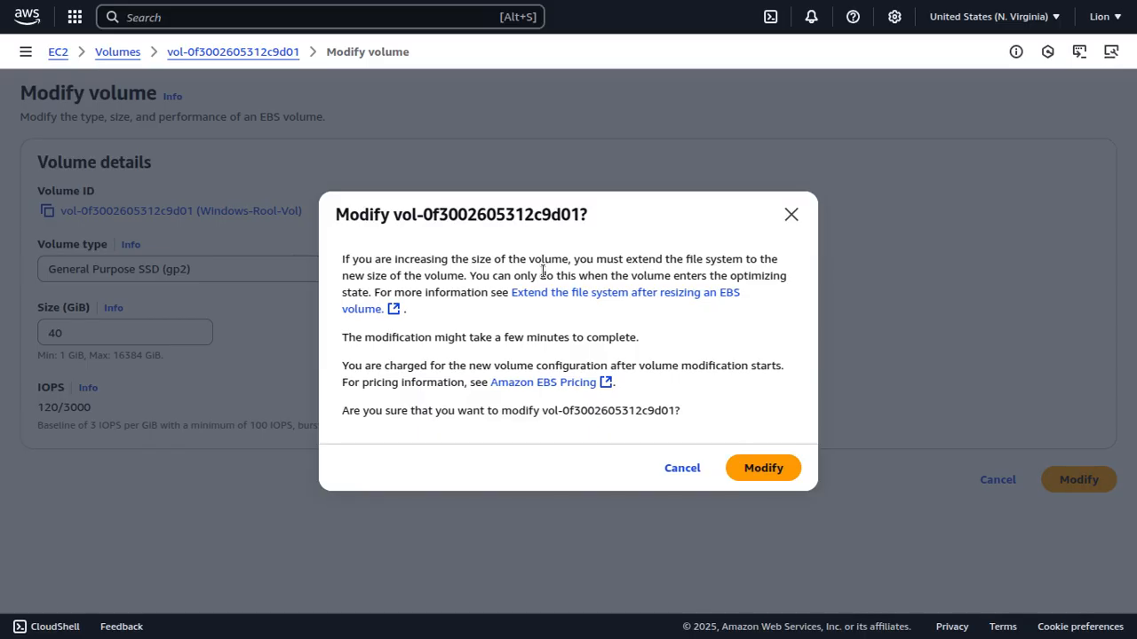
left_click_drag(505, 339, 572, 340)
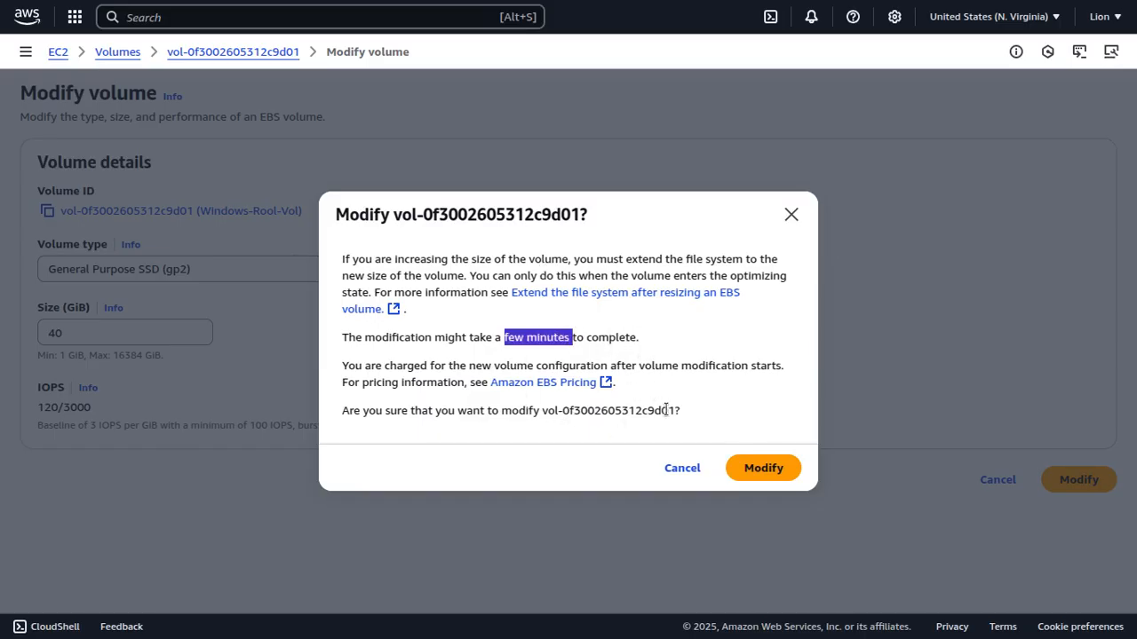
left_click(778, 469)
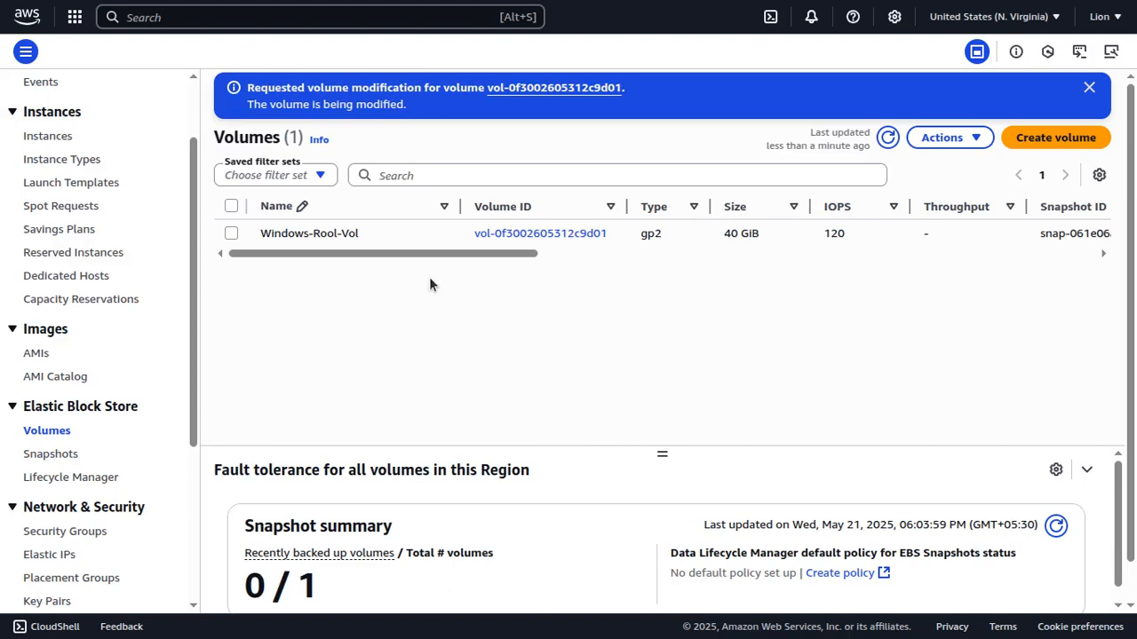
Check the state of Windows-Rool-Vol in the volumes list and switch to the AWSConnection remote desktop.
left_click_drag(467, 254, 788, 253)
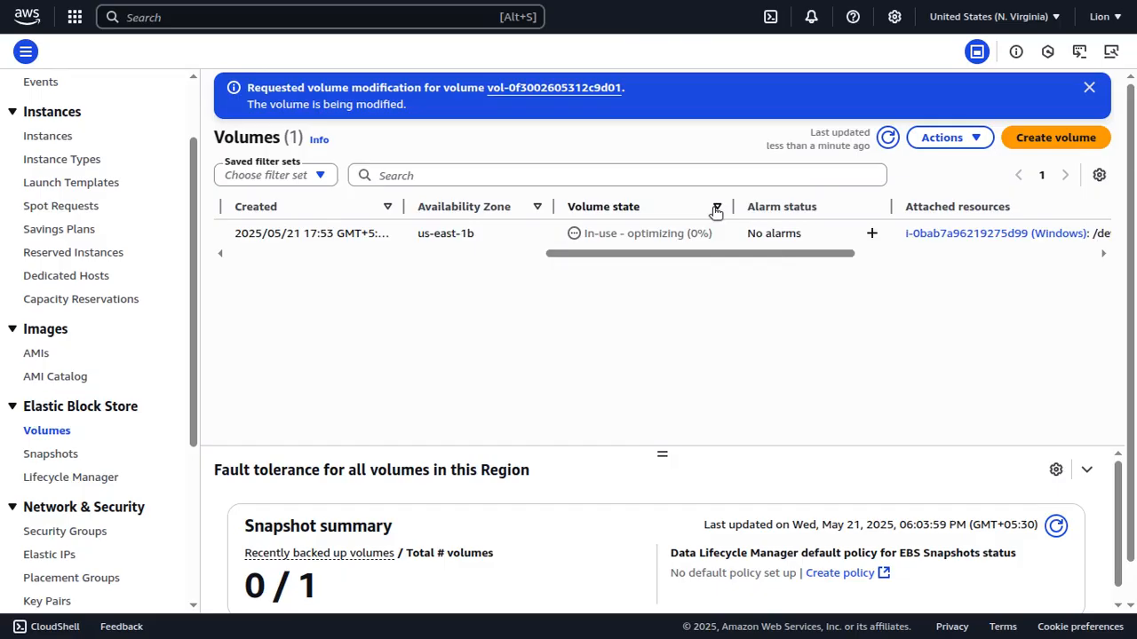
left_click(568, 56)
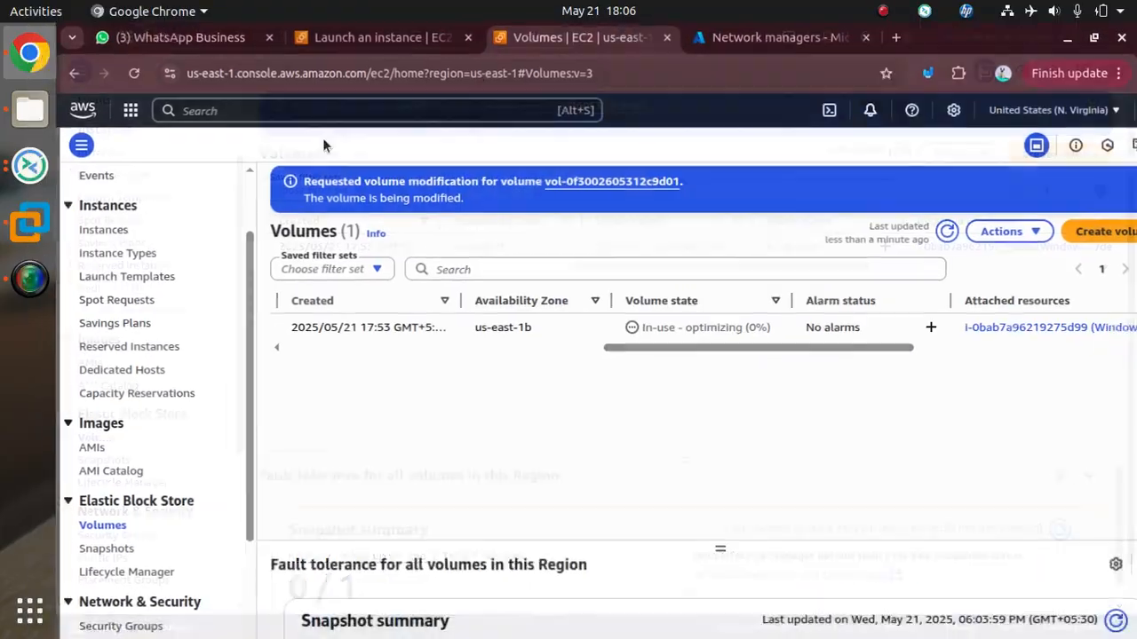
left_click(35, 171)
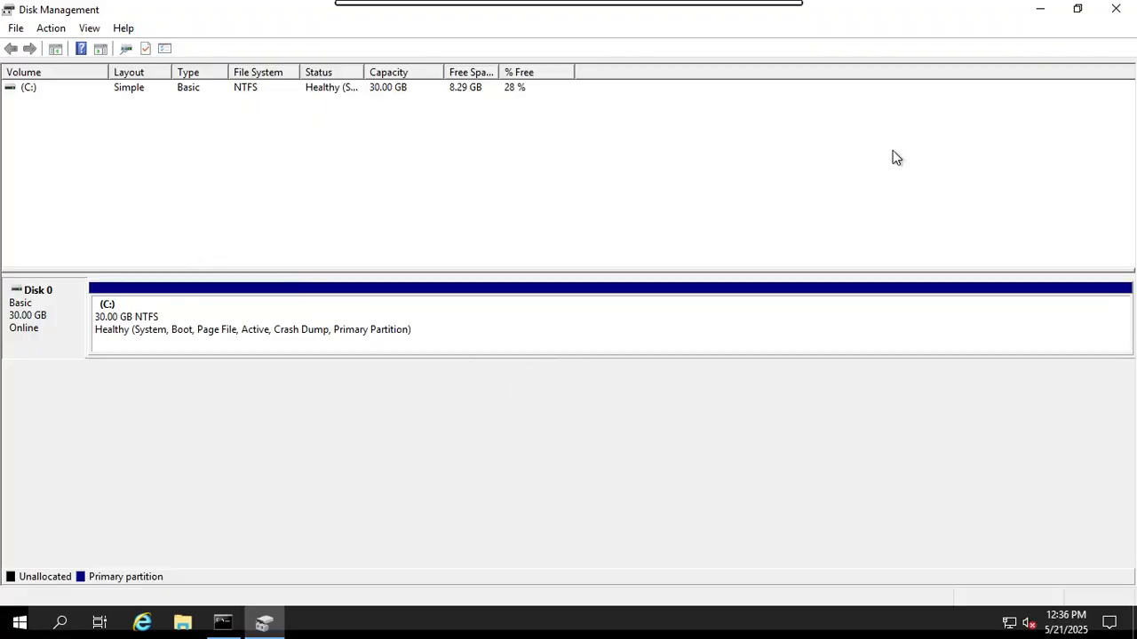
Check the size and layout of Disk 0 in Disk Management, keeping the Command Prompt minimized.
left_click(223, 622)
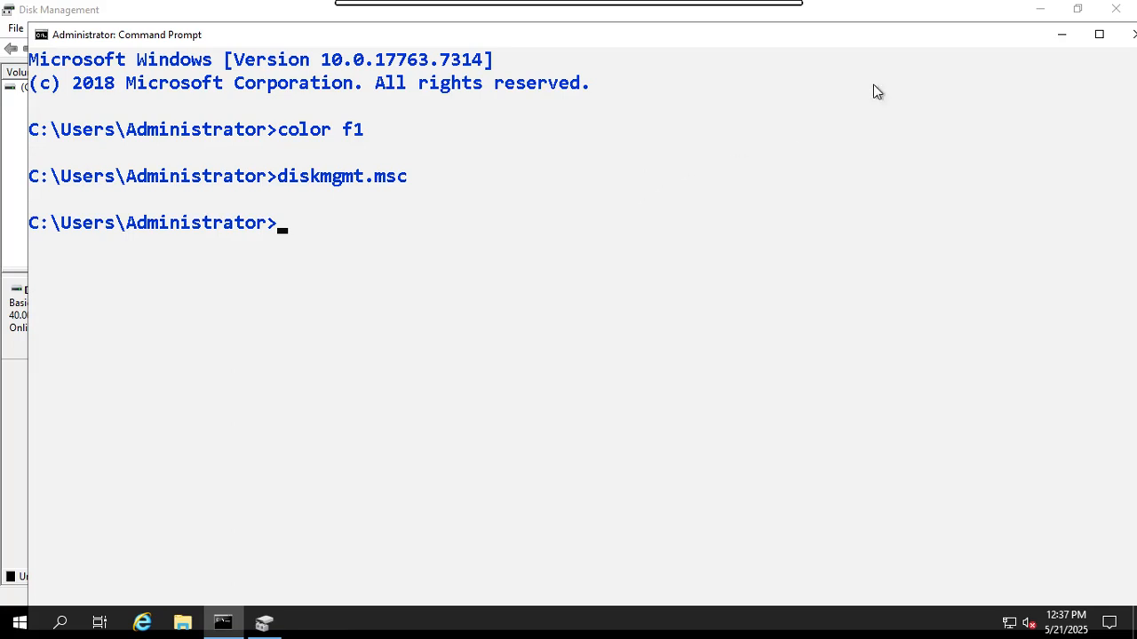
left_click(1061, 34)
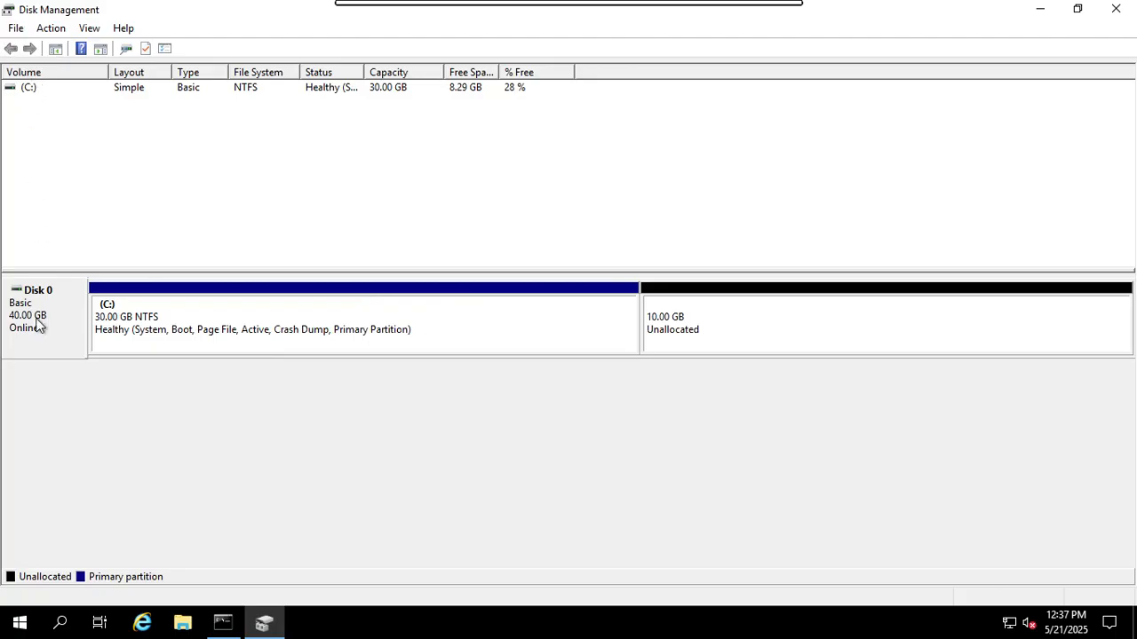
left_click(231, 615)
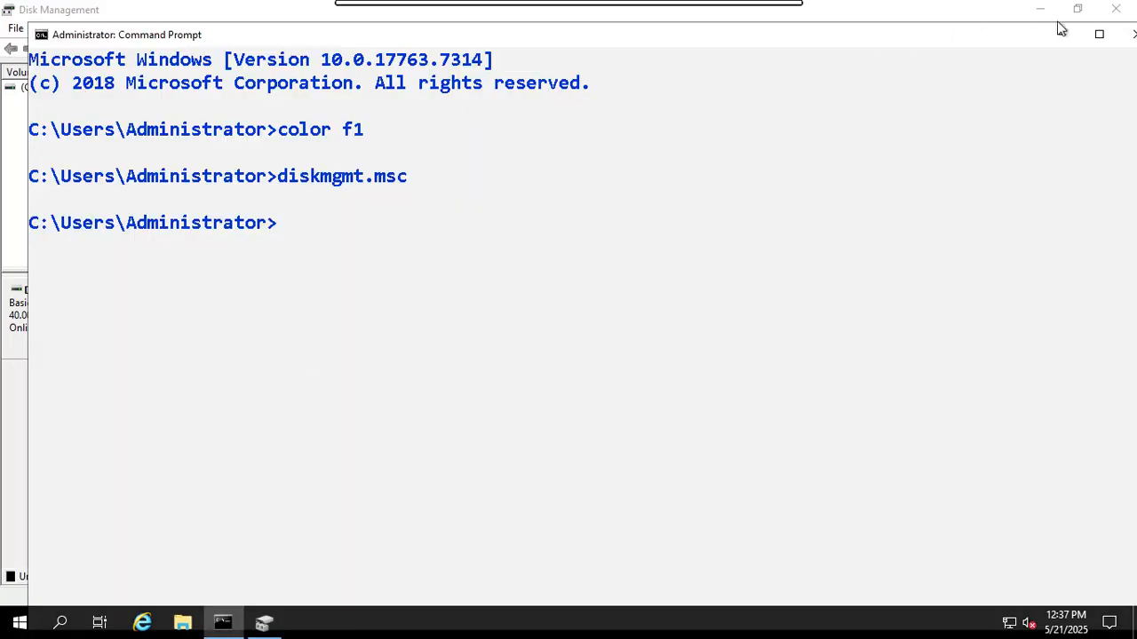
left_click(1057, 39)
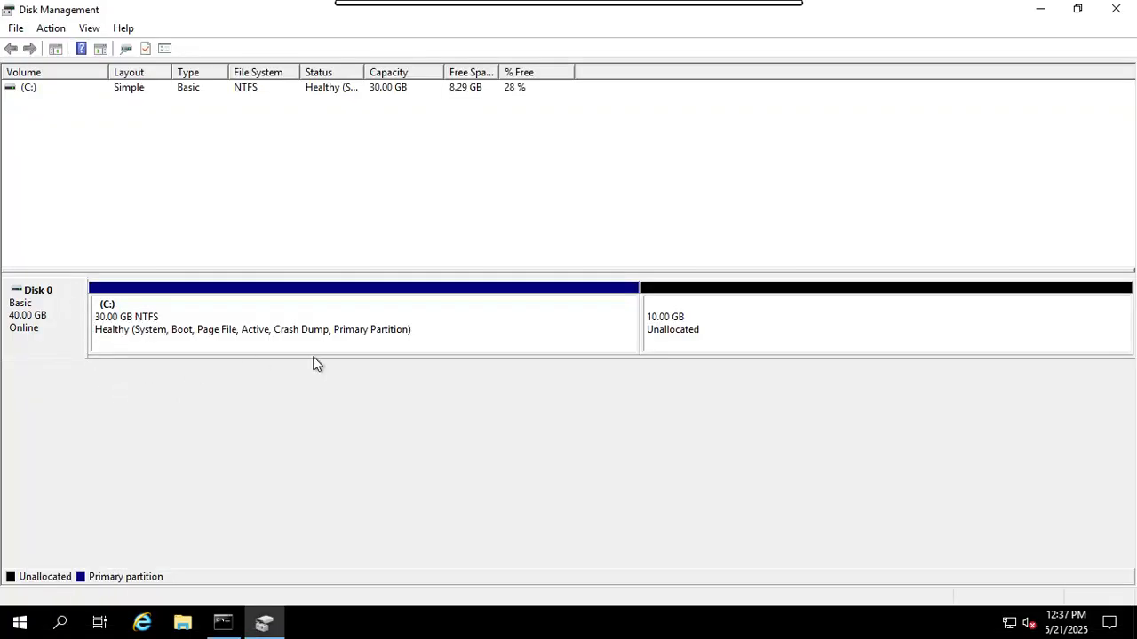
left_click(754, 333)
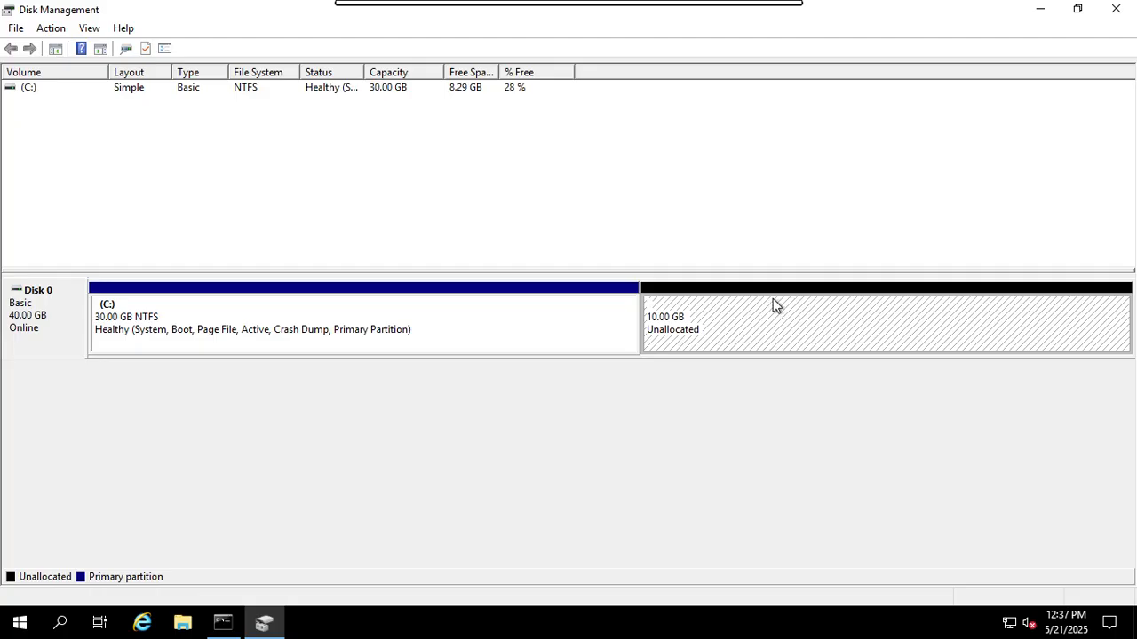
right_click(768, 328)
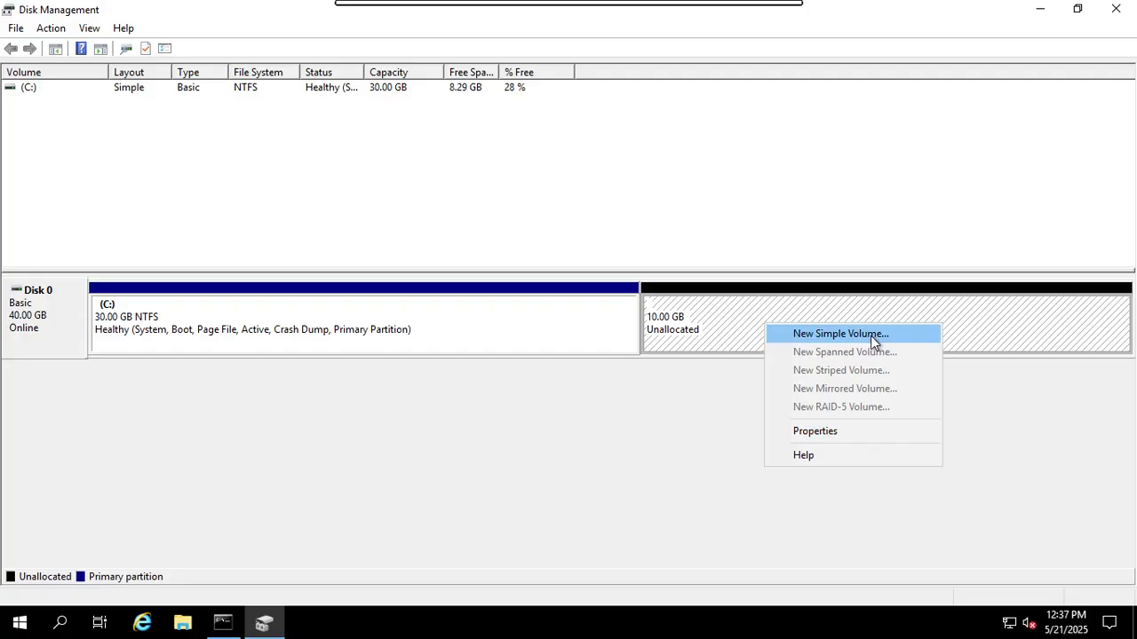
left_click(843, 335)
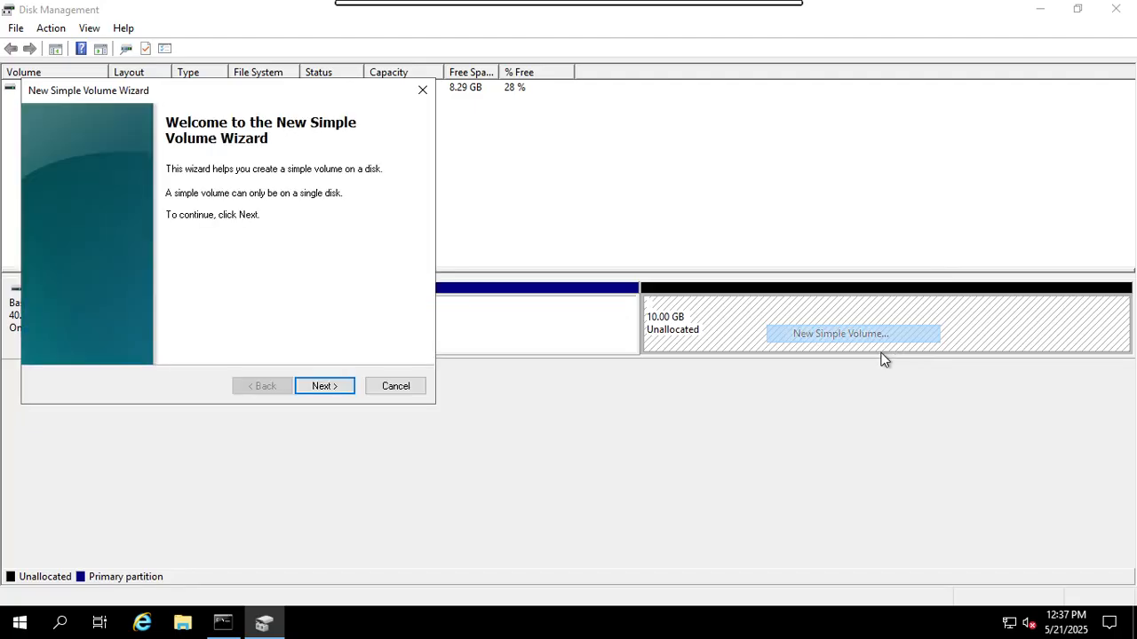
left_click(398, 387)
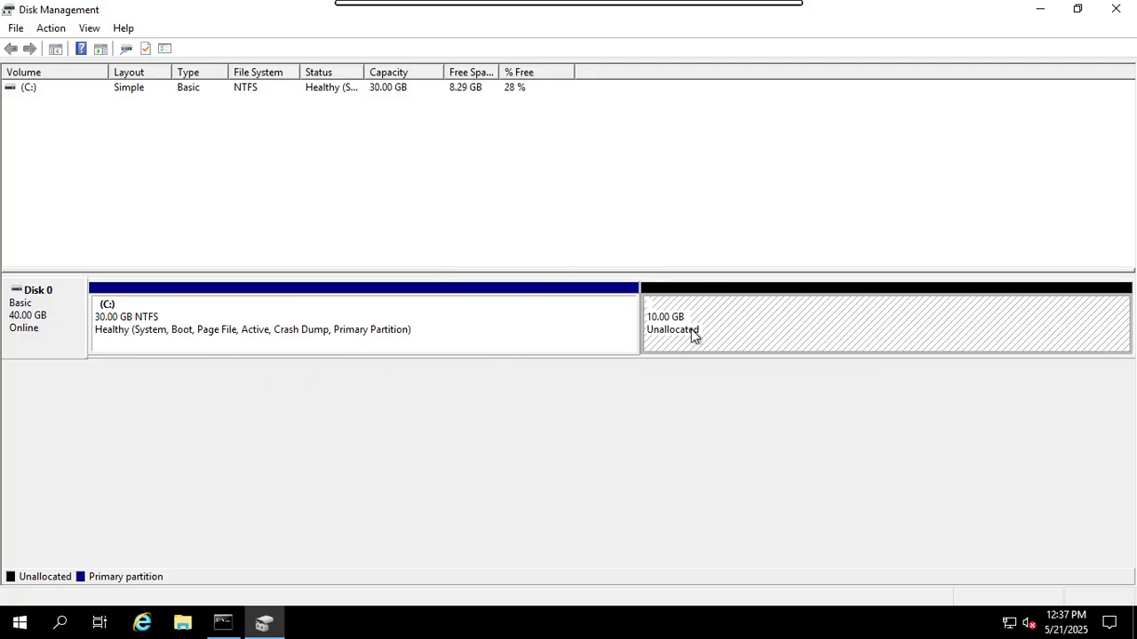
Extend the C: volume into all of the adjacent 10 GB unallocated space with the Extend Volume Wizard.
left_click(529, 334)
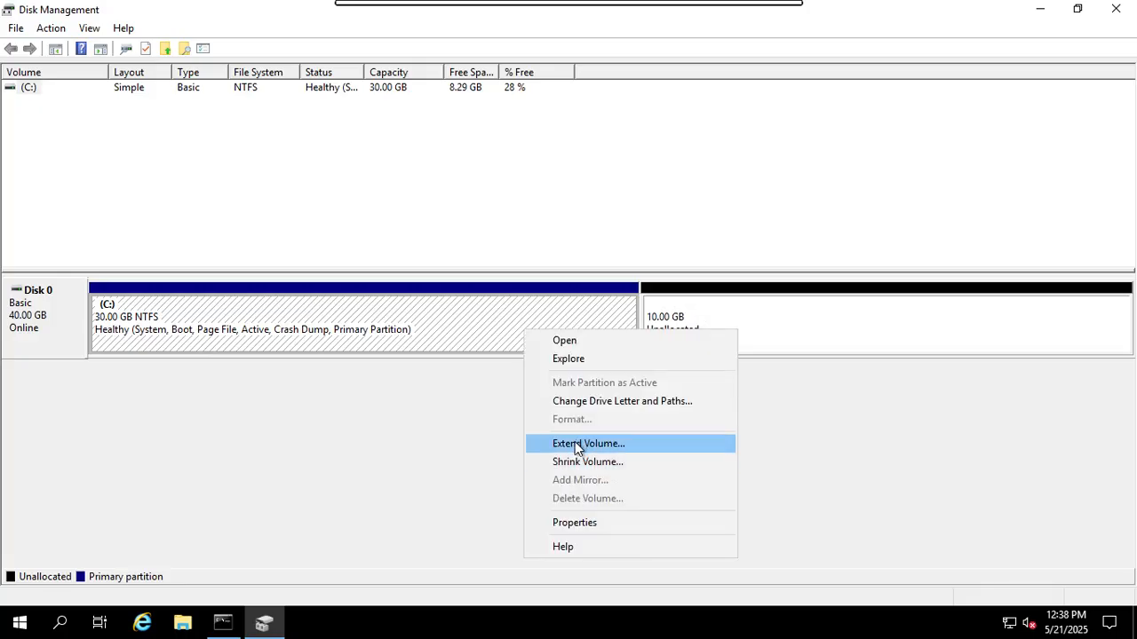
left_click(575, 443)
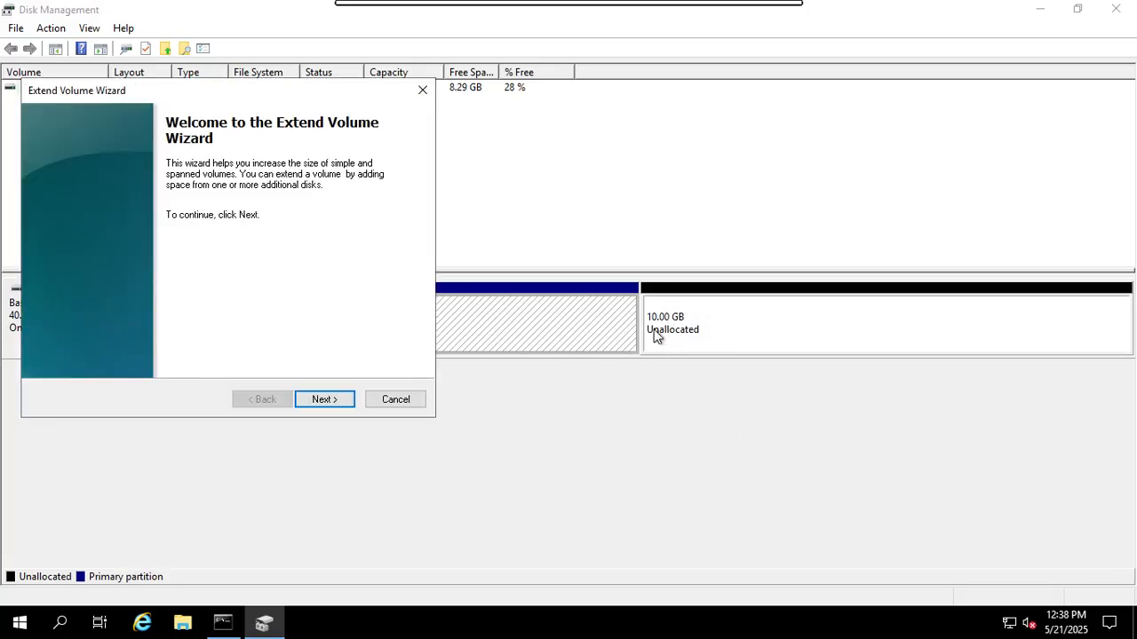
left_click(348, 399)
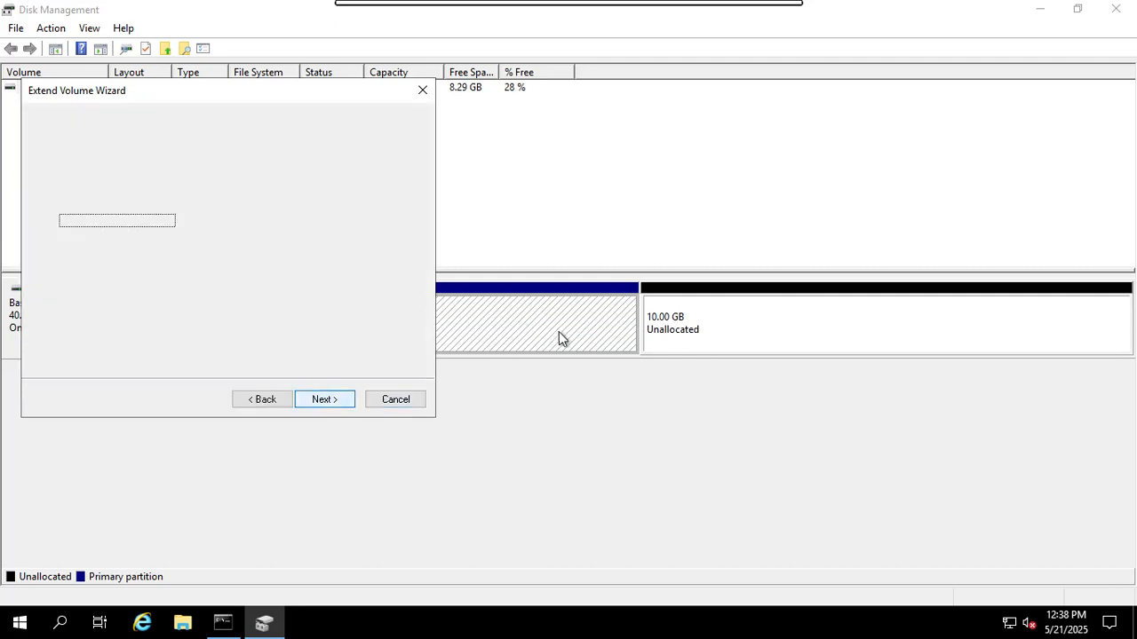
left_click(346, 408)
left_click(346, 407)
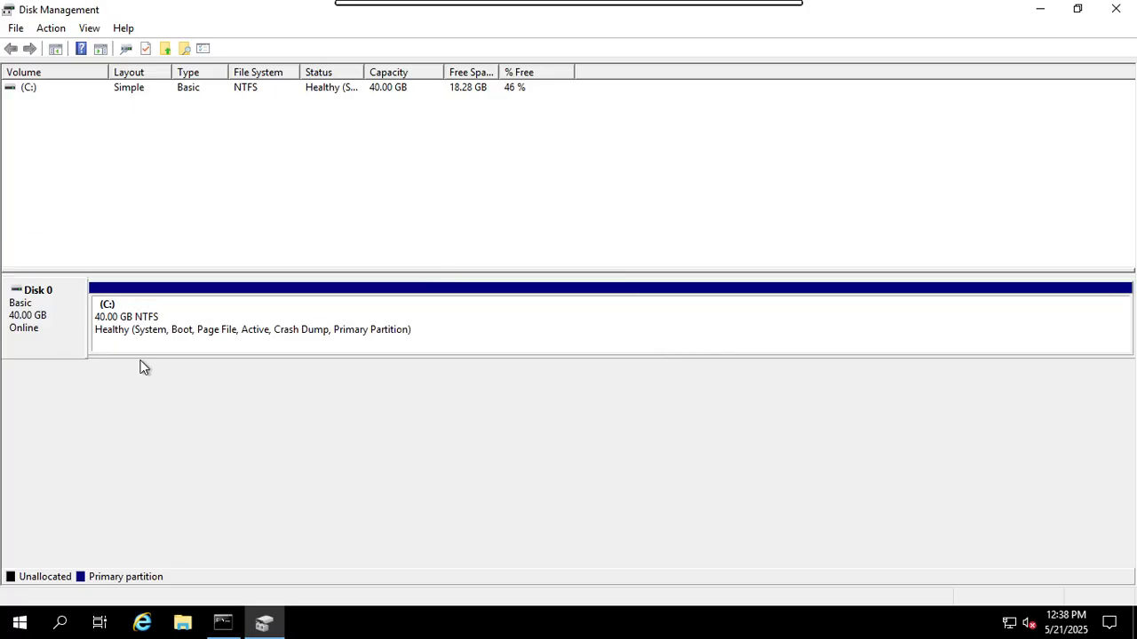
right_click(710, 328)
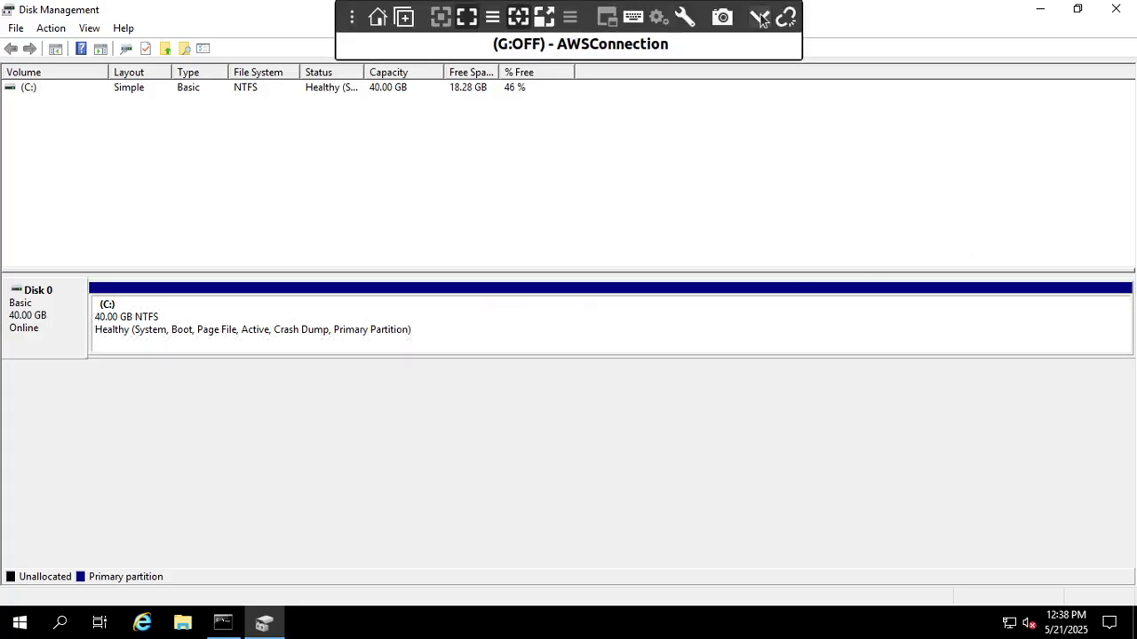
Leave the remote desktop for the AWS console in Chrome and dismiss the volume modification notice.
left_click(757, 16)
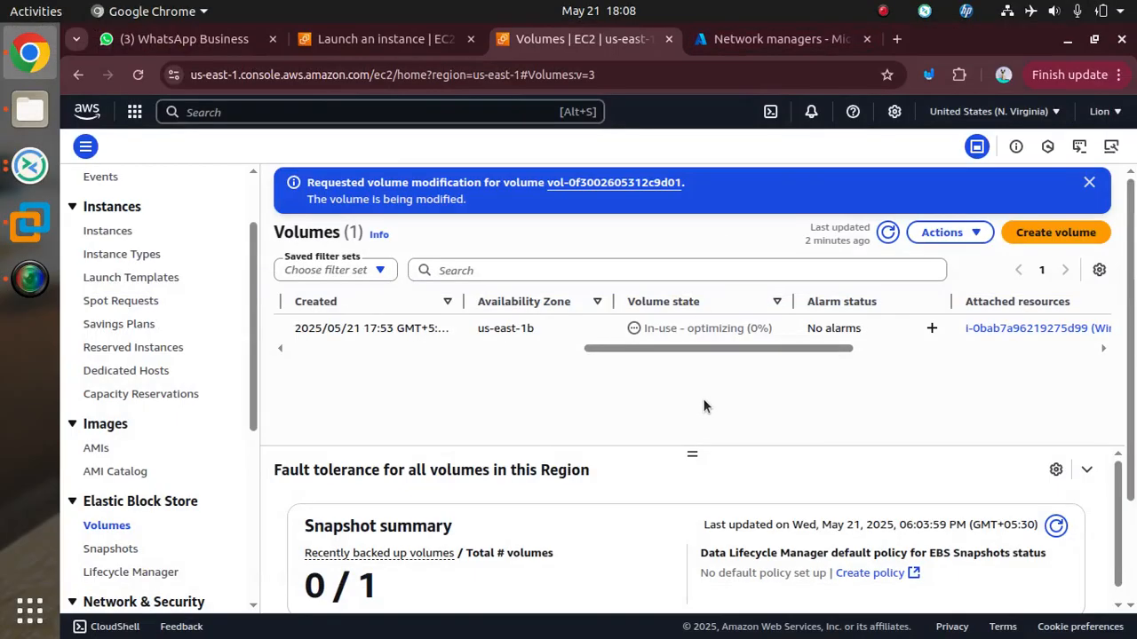
left_click(1089, 183)
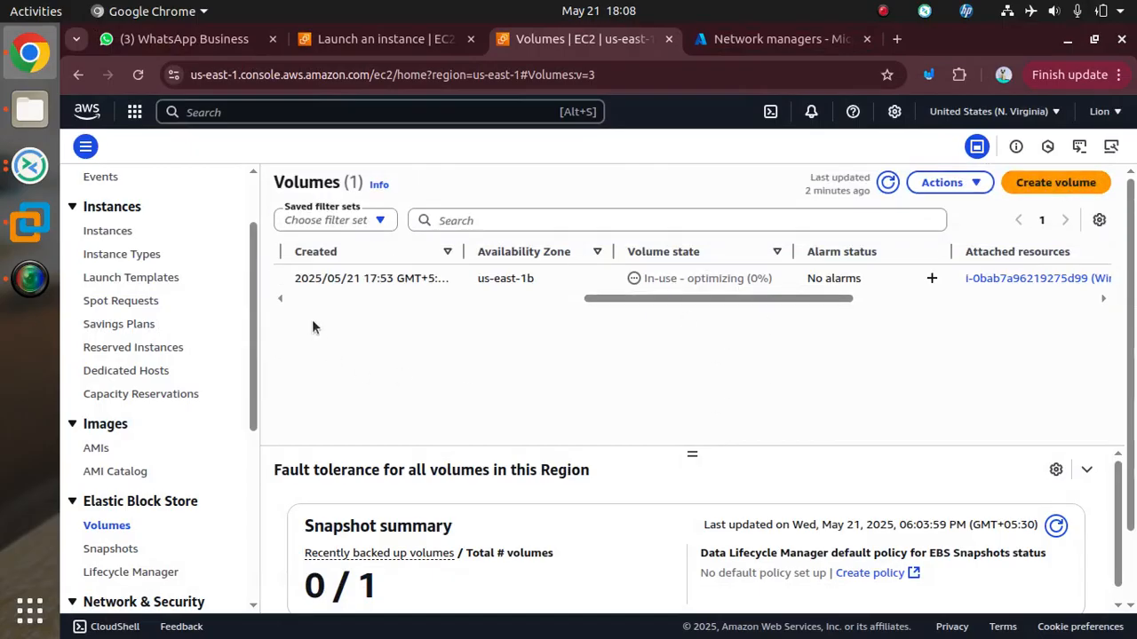
left_click(943, 182)
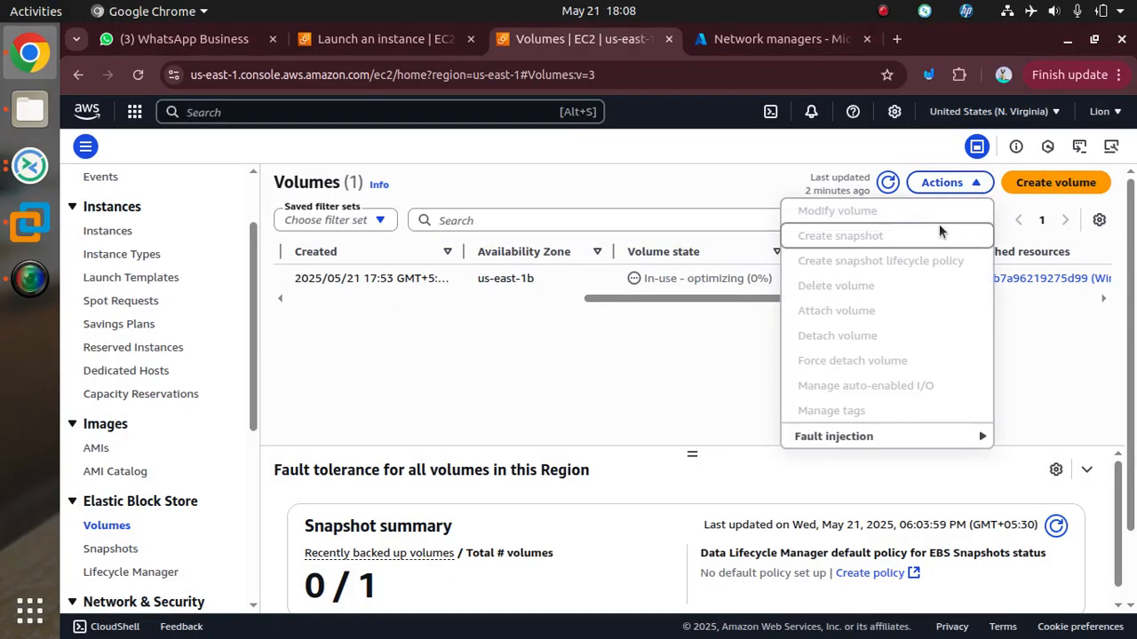
left_click(625, 408)
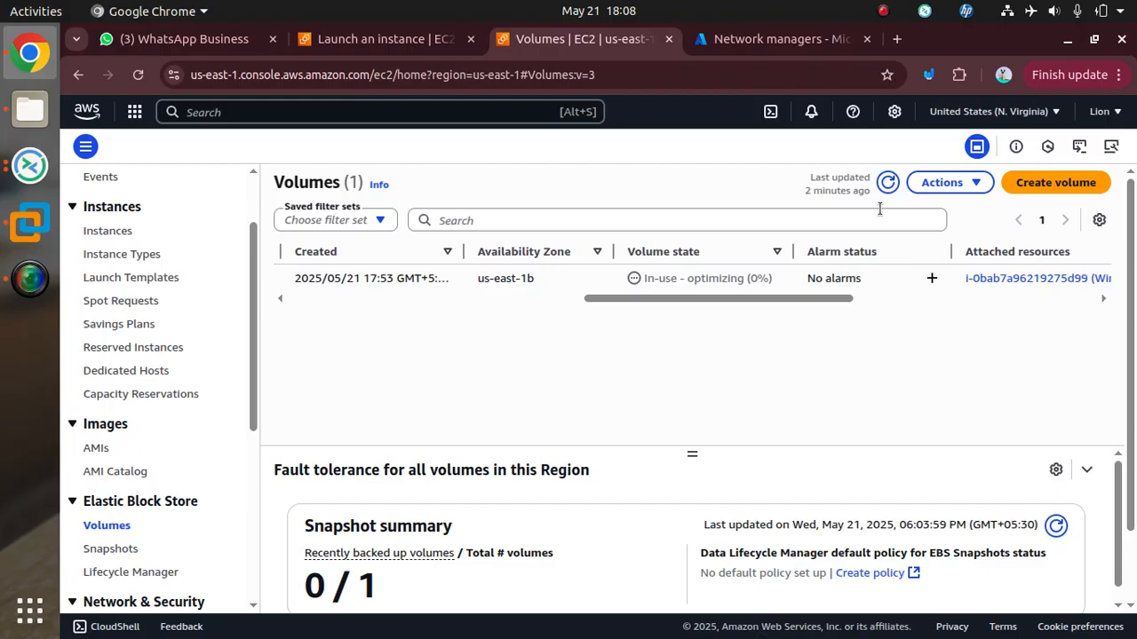
Switch to the AWSFullClassFlow presentation in SMART Notebook and advance to the Lab 6 architecture diagram.
left_click(29, 224)
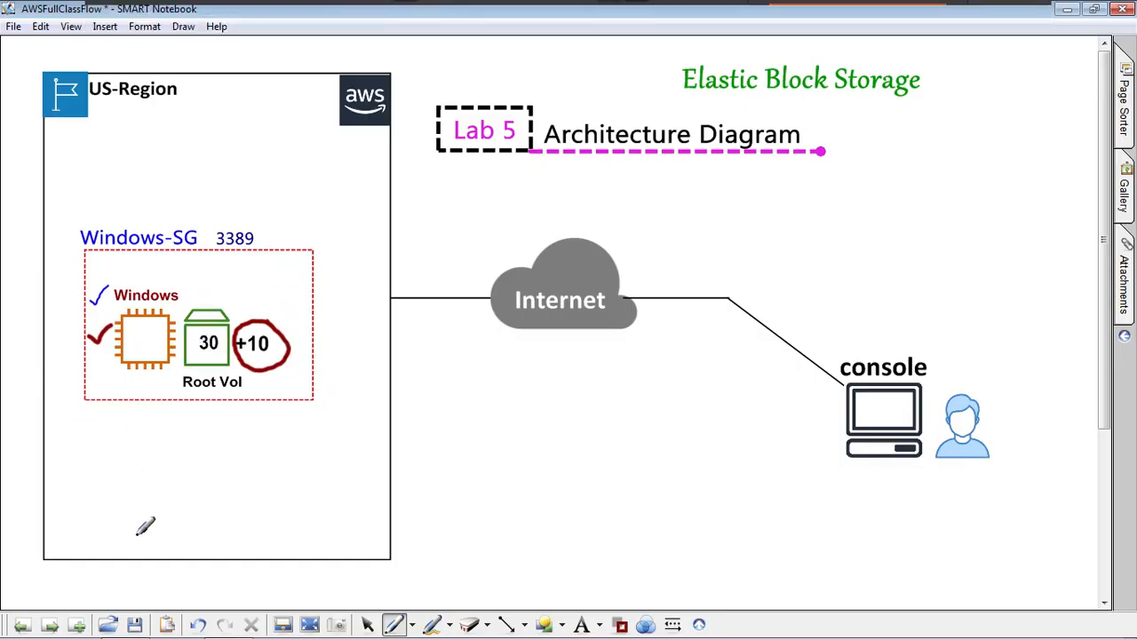
left_click(51, 626)
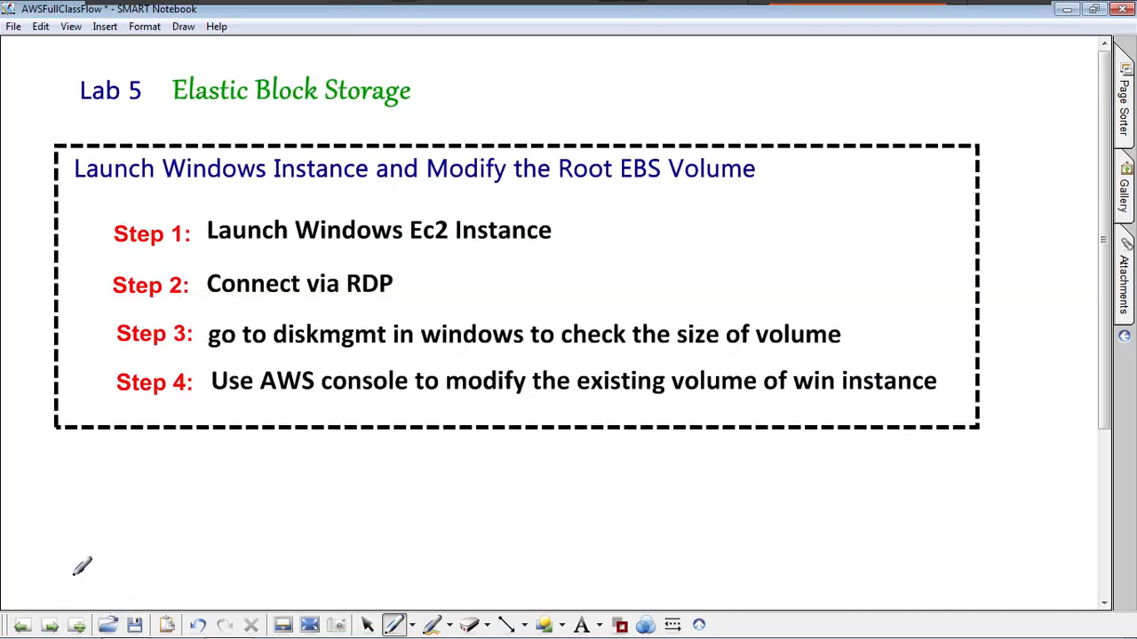
left_click(50, 625)
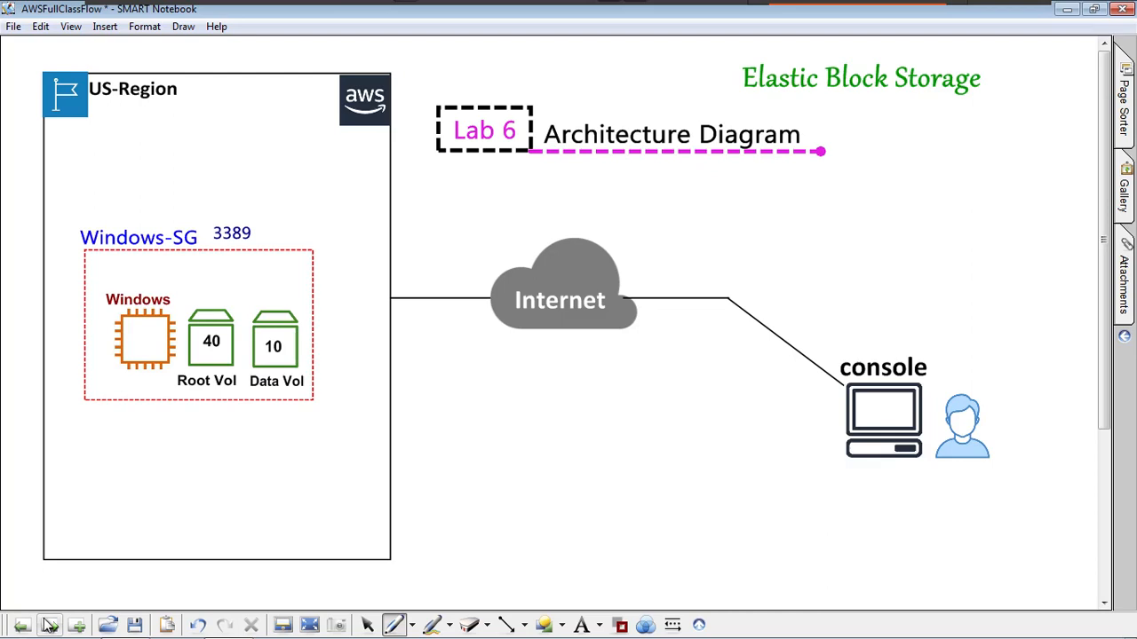
Set the pen colour to black and sketch a laptop below the Internet cloud in the Lab 6 diagram.
left_click(620, 626)
left_click(618, 523)
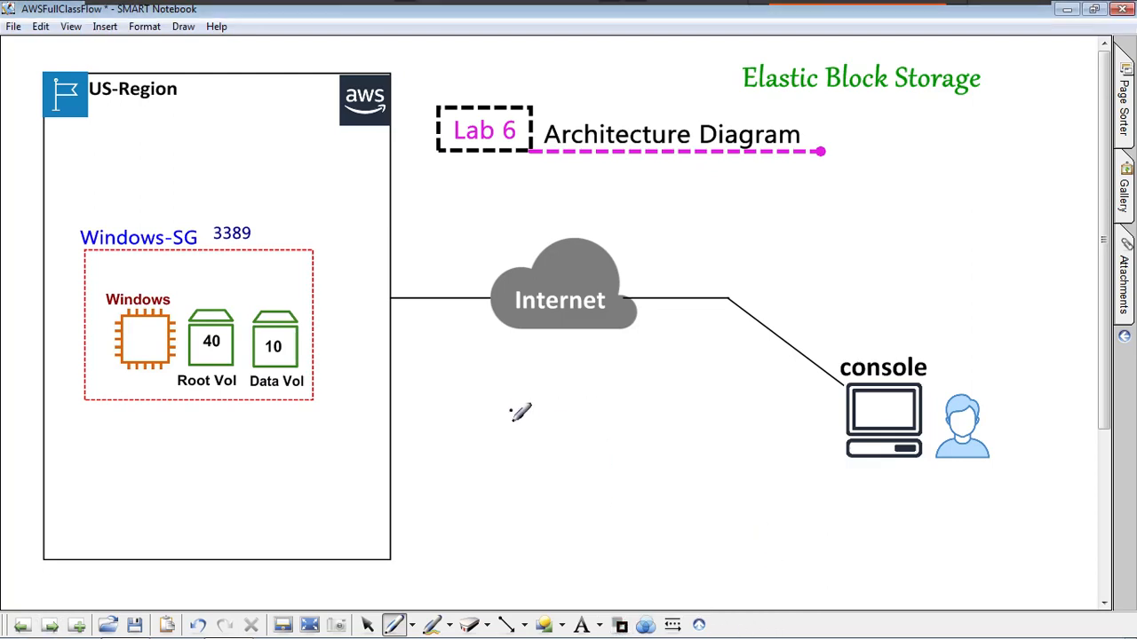
mouse_move(512, 410)
left_mouse_down()
mouse_move(517, 455)
mouse_move(531, 450)
mouse_move(518, 454)
left_mouse_up()
left_click_drag(522, 459, 502, 473)
left_click_drag(590, 442, 610, 459)
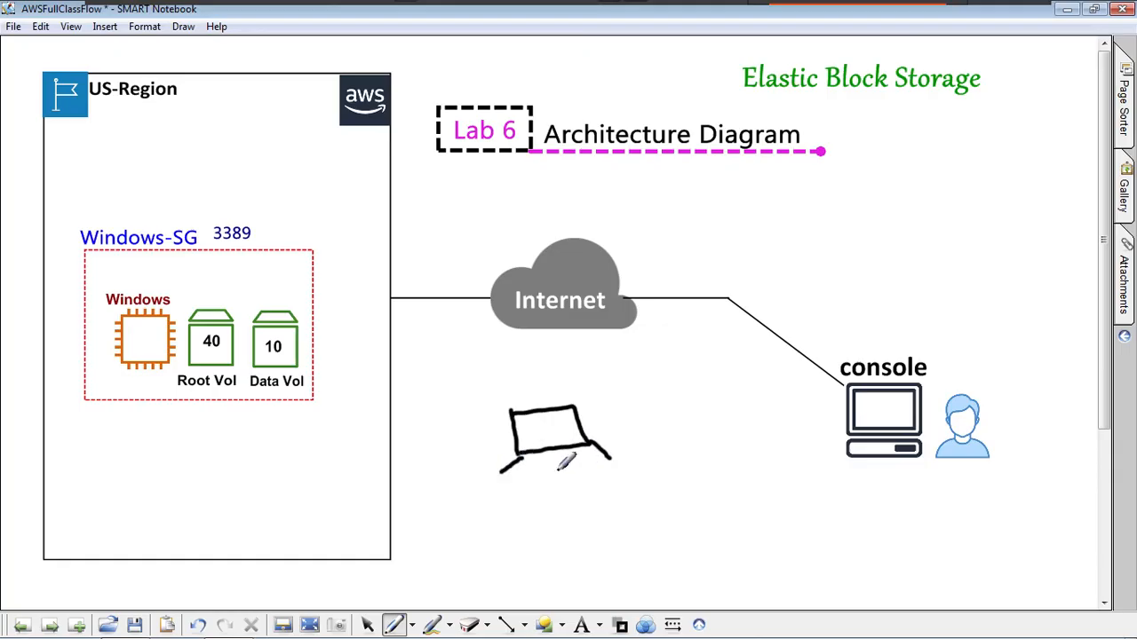
left_click_drag(505, 478, 621, 460)
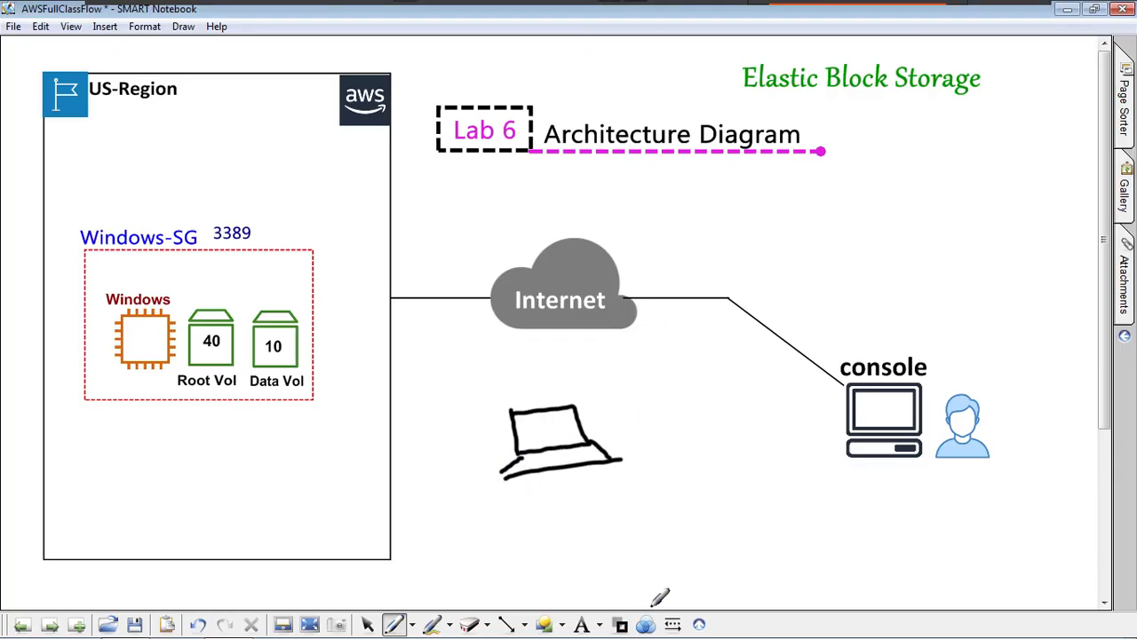
left_click(673, 624)
left_click(713, 439)
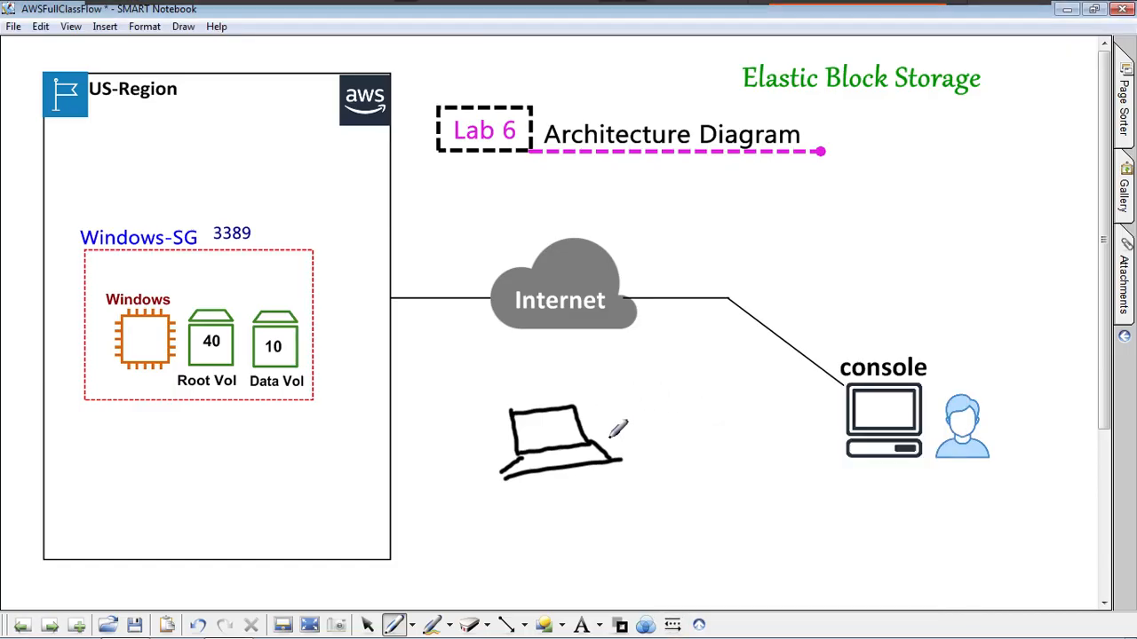
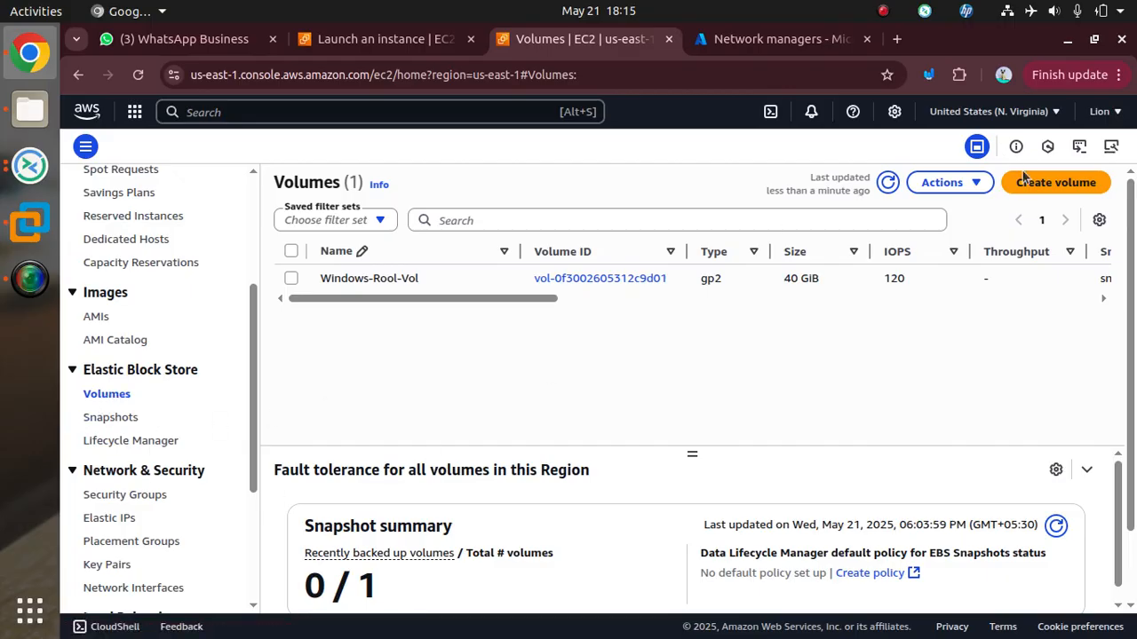
Show the EC2 console full screen and start a new volume with the type General Purpose SSD (gp2).
key("F11")
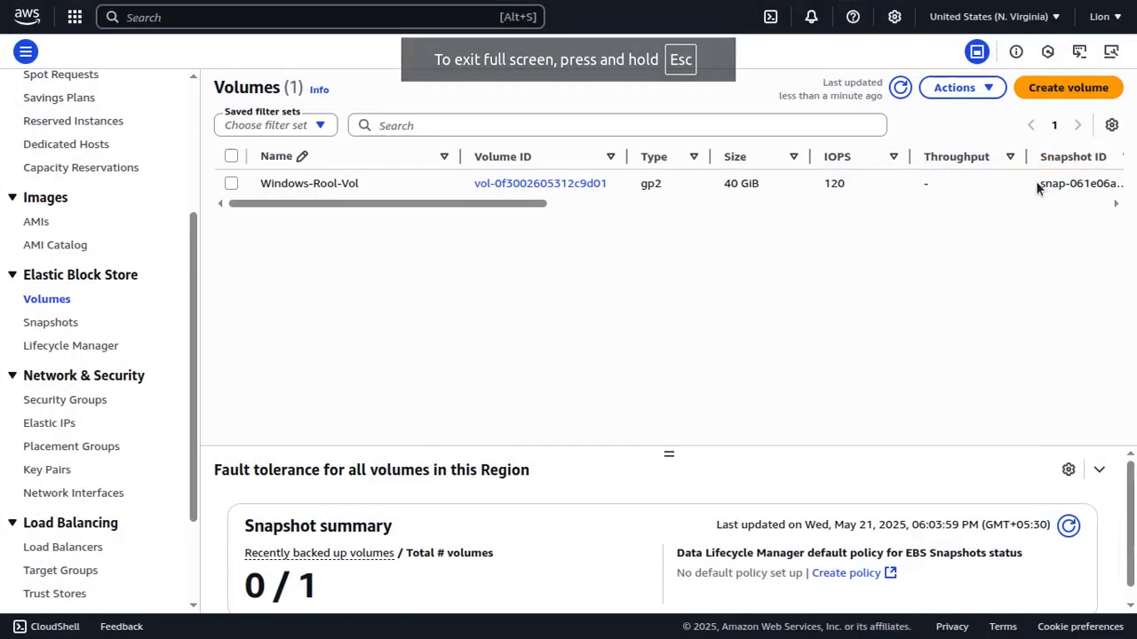
left_click(1035, 94)
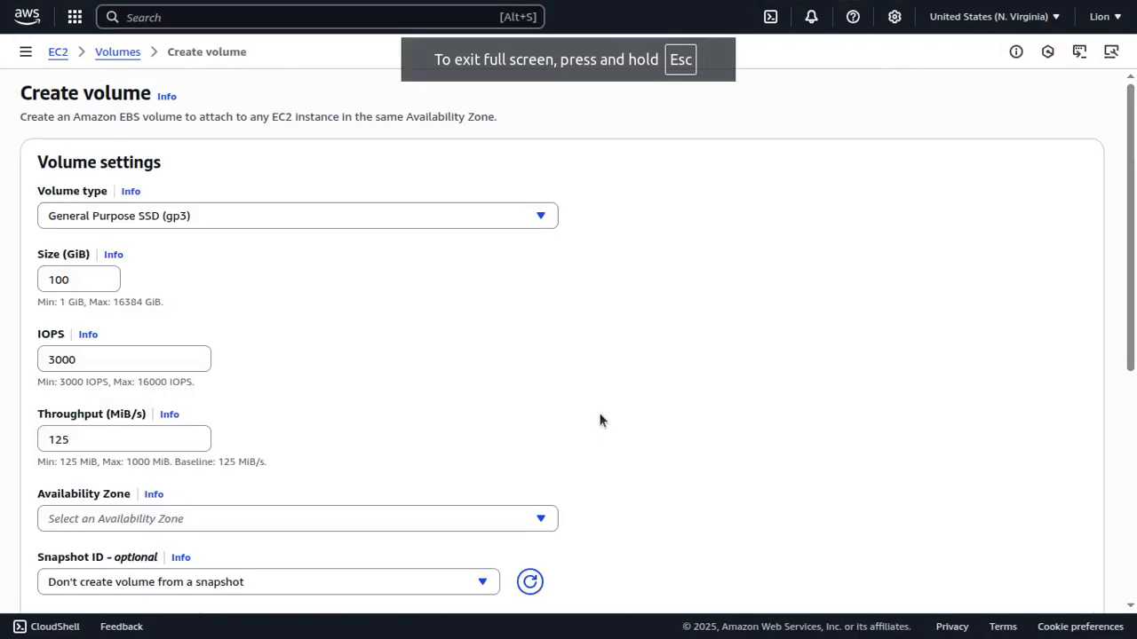
left_click(207, 226)
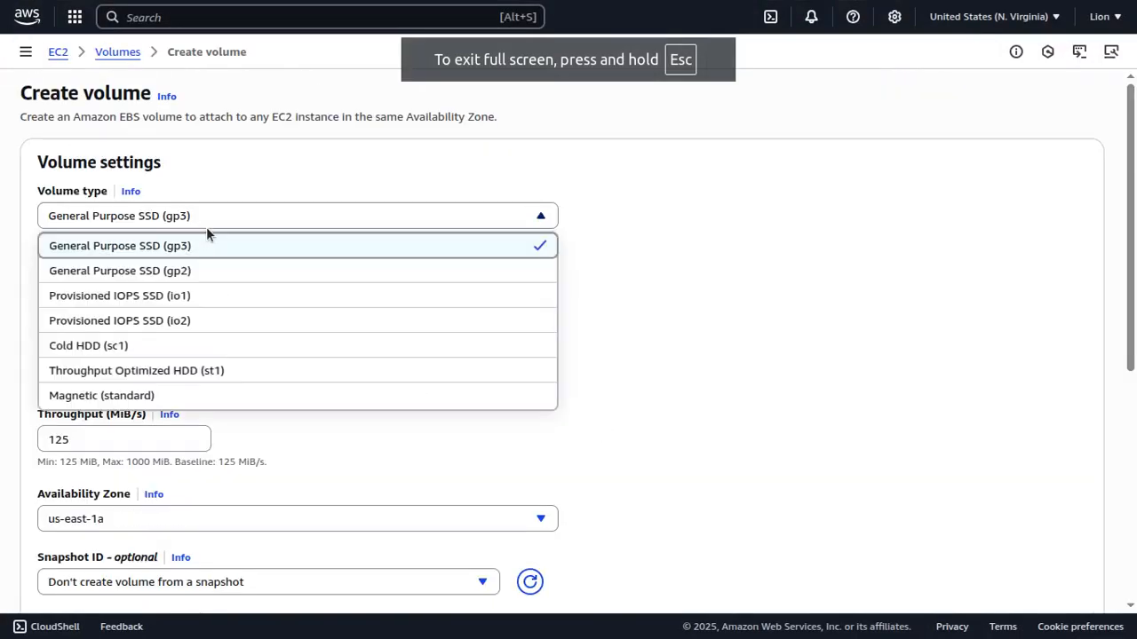
left_click(184, 274)
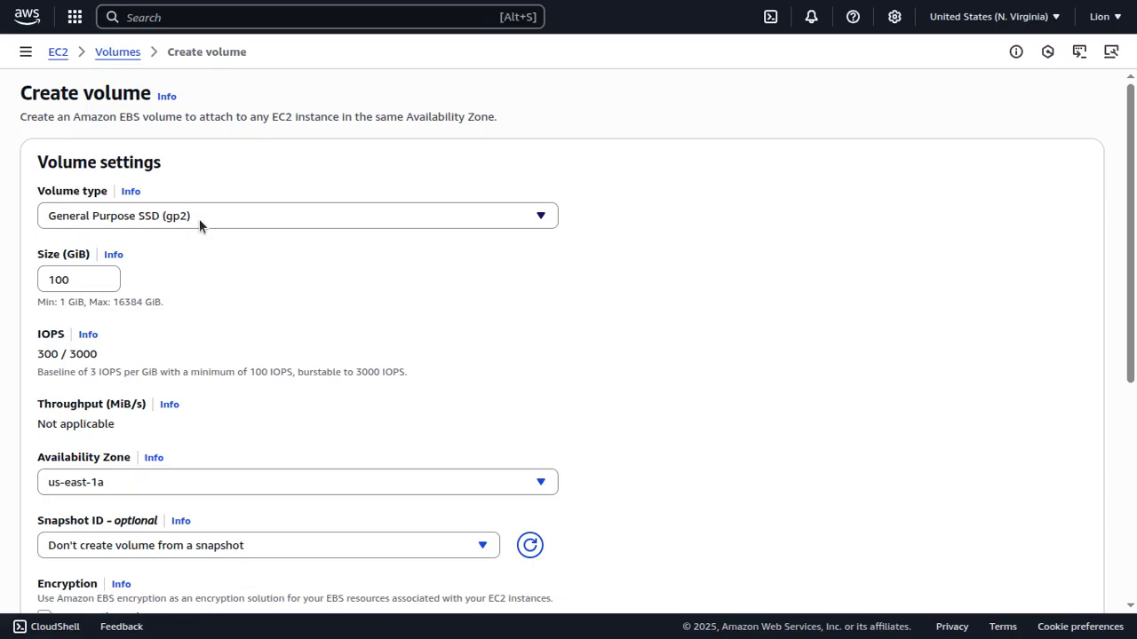
left_click(316, 220)
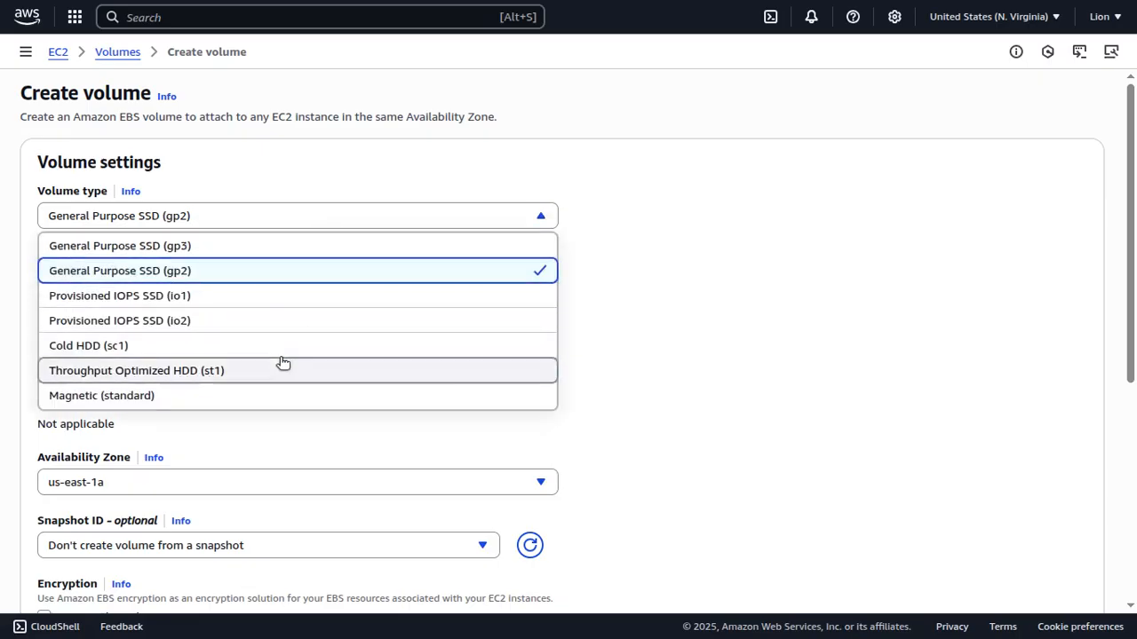
left_click(652, 274)
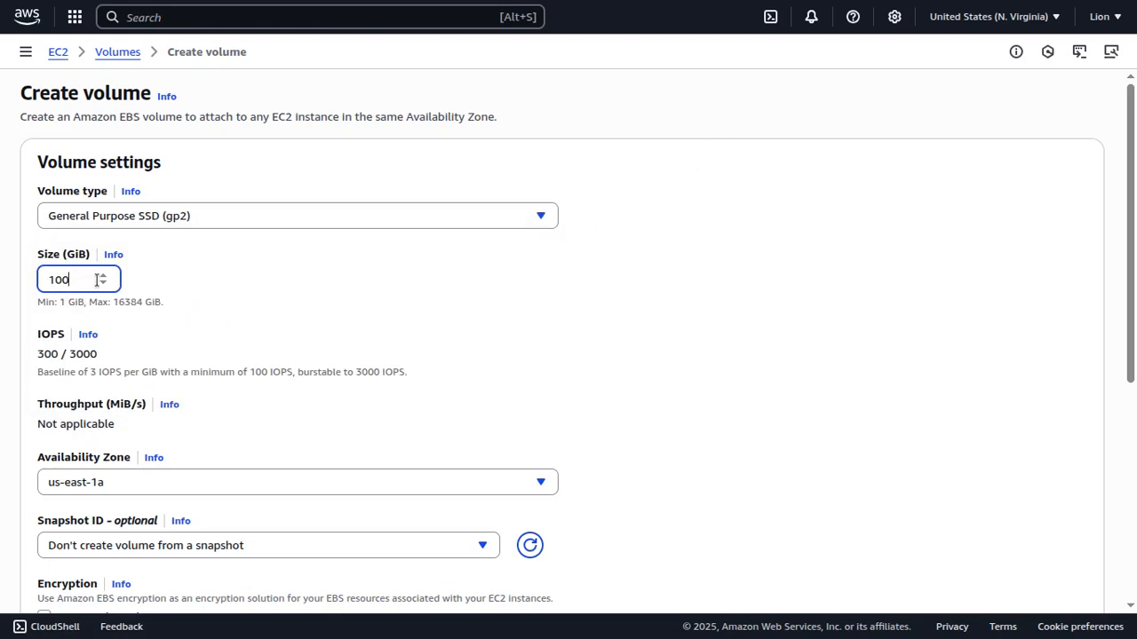
Set the new volume's size to 10 GiB and its Availability Zone to us-east-1b.
key("BackSpace")
left_click(135, 486)
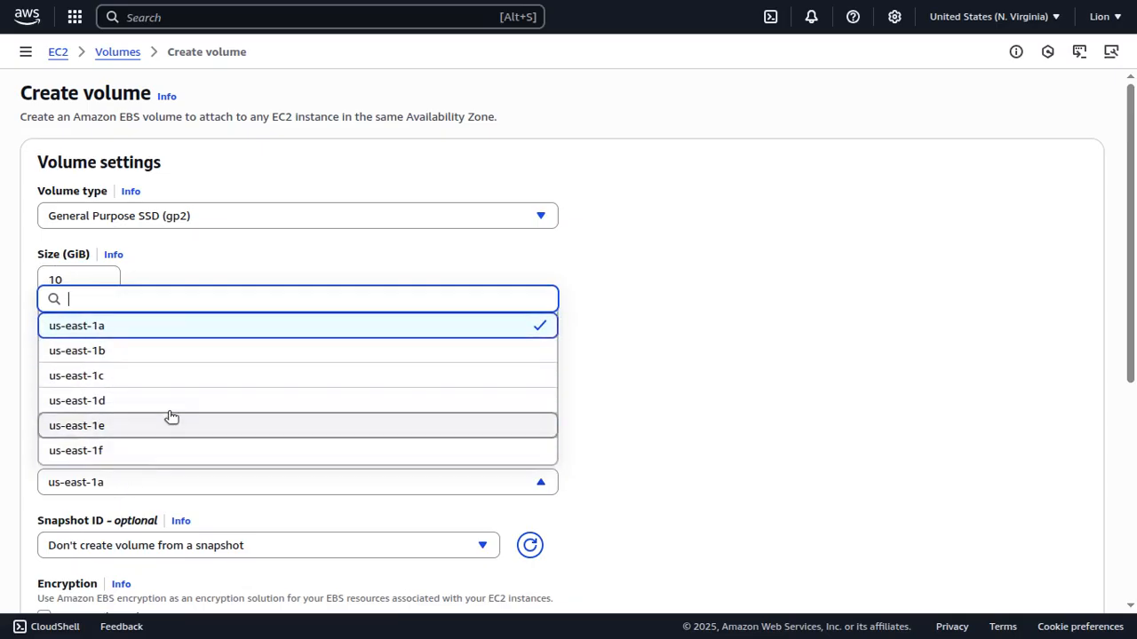
left_click(668, 359)
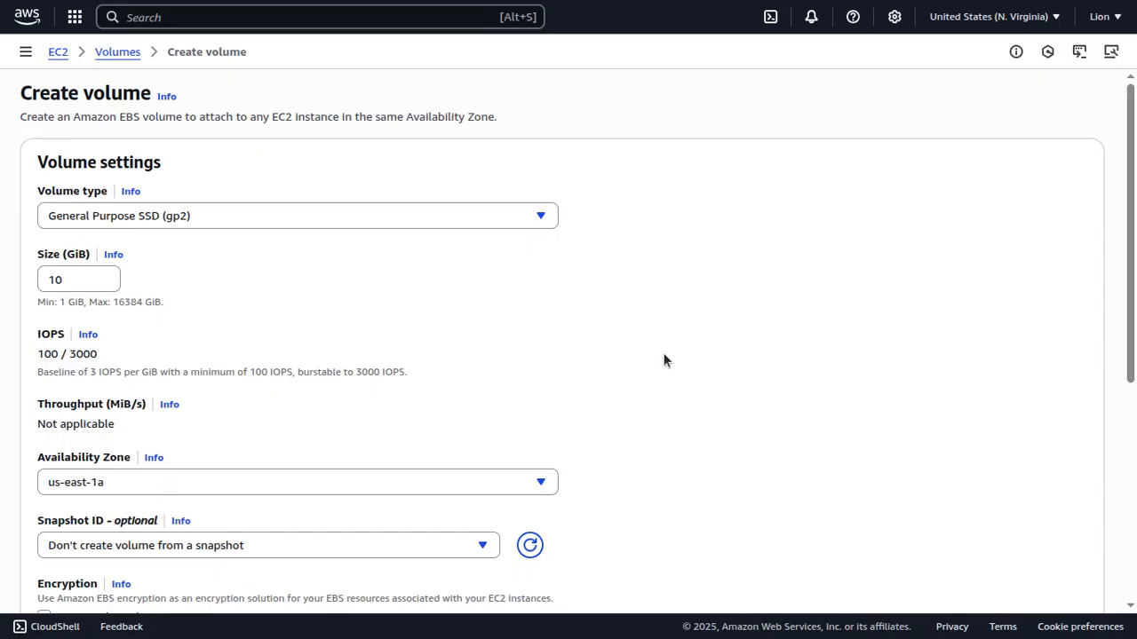
left_click(275, 482)
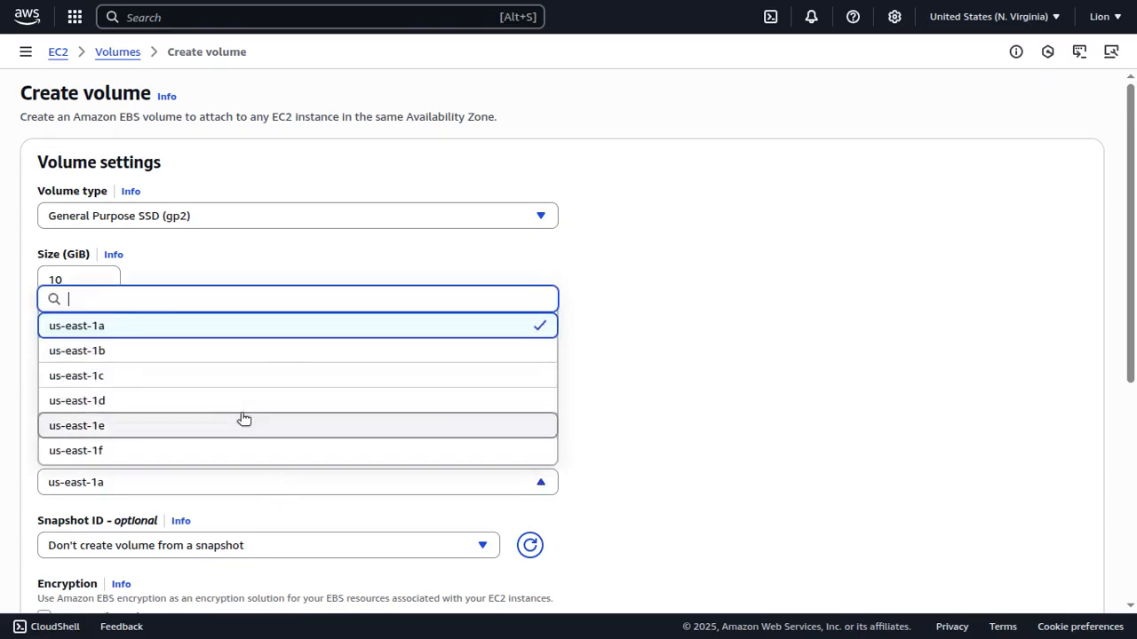
left_click(121, 357)
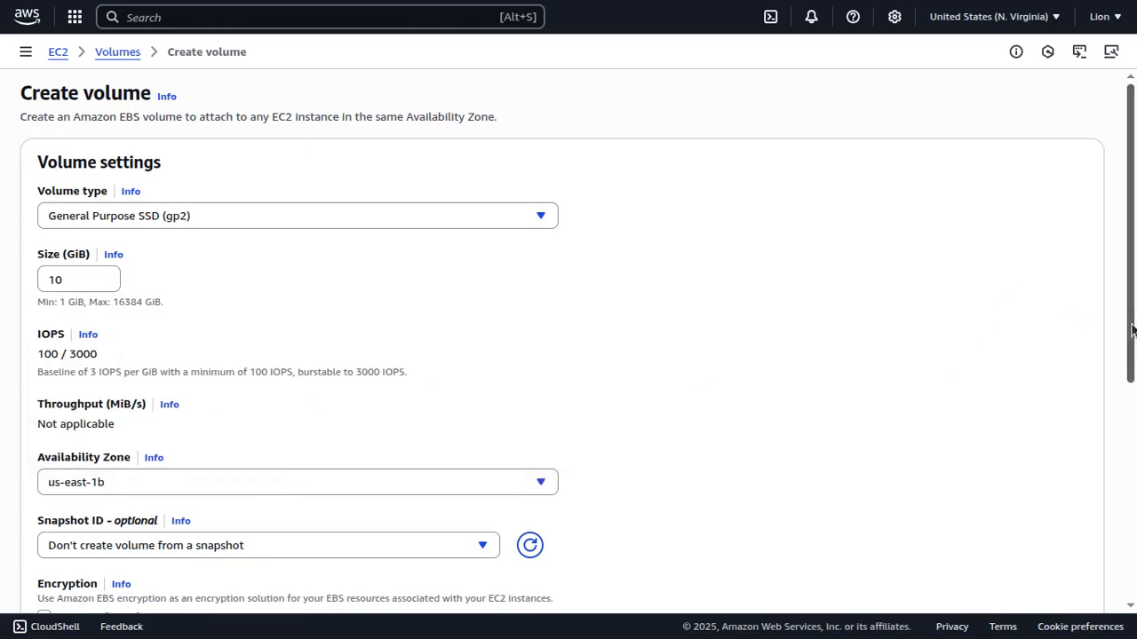
Add a tag with key Name and value Windows-Data-Volume to the new volume, and create the volume.
left_click_drag(1132, 348, 1133, 450)
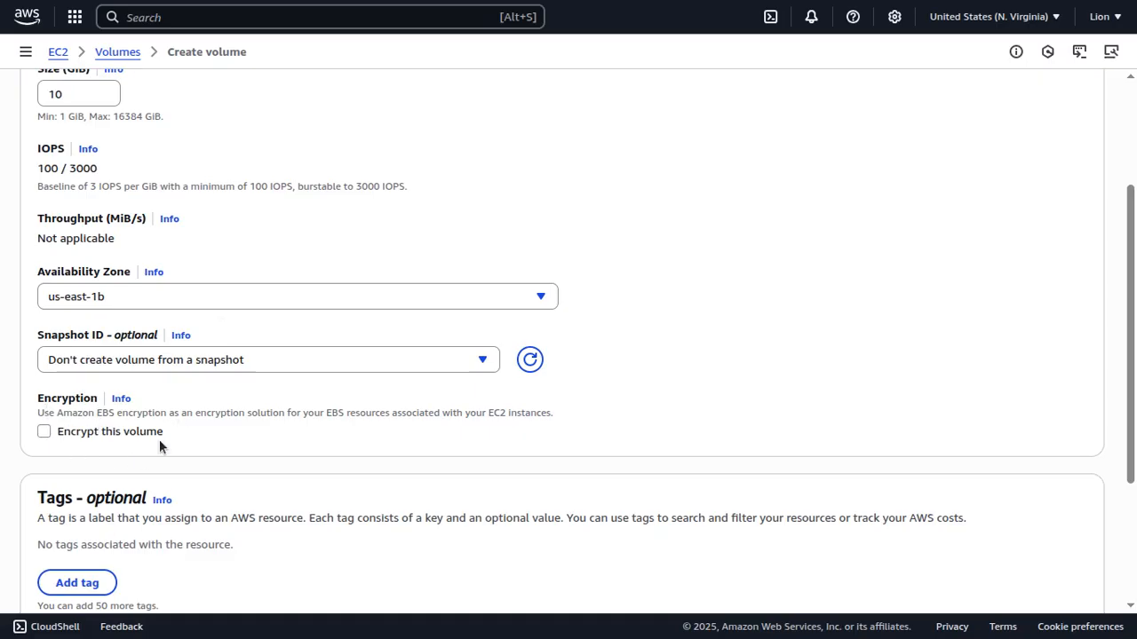
left_click_drag(1133, 430, 1132, 488)
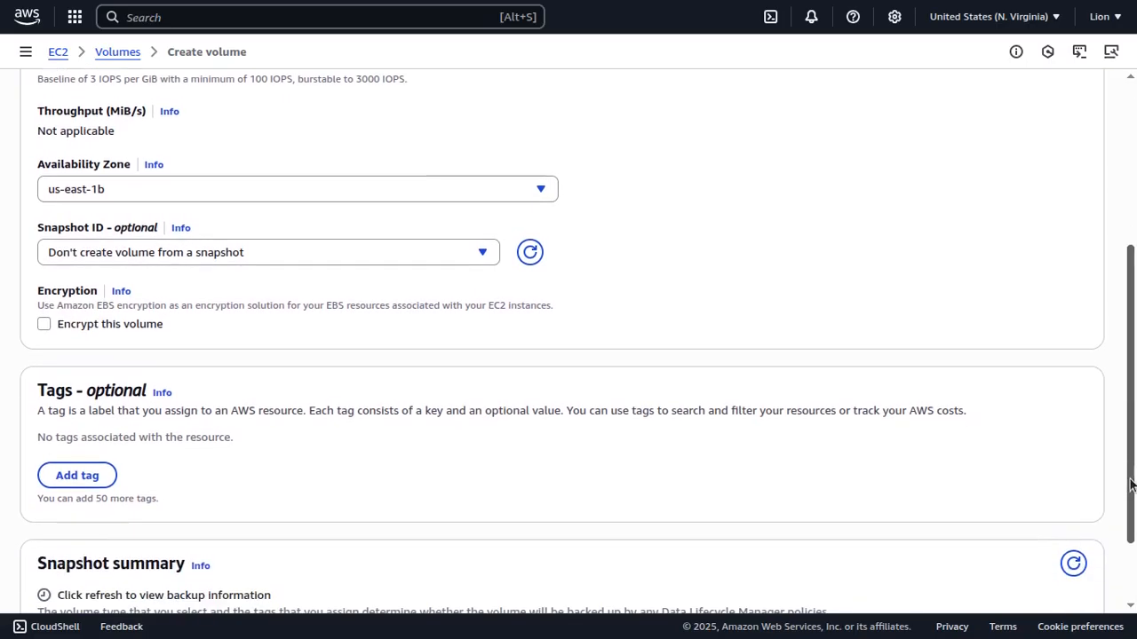
left_click(73, 479)
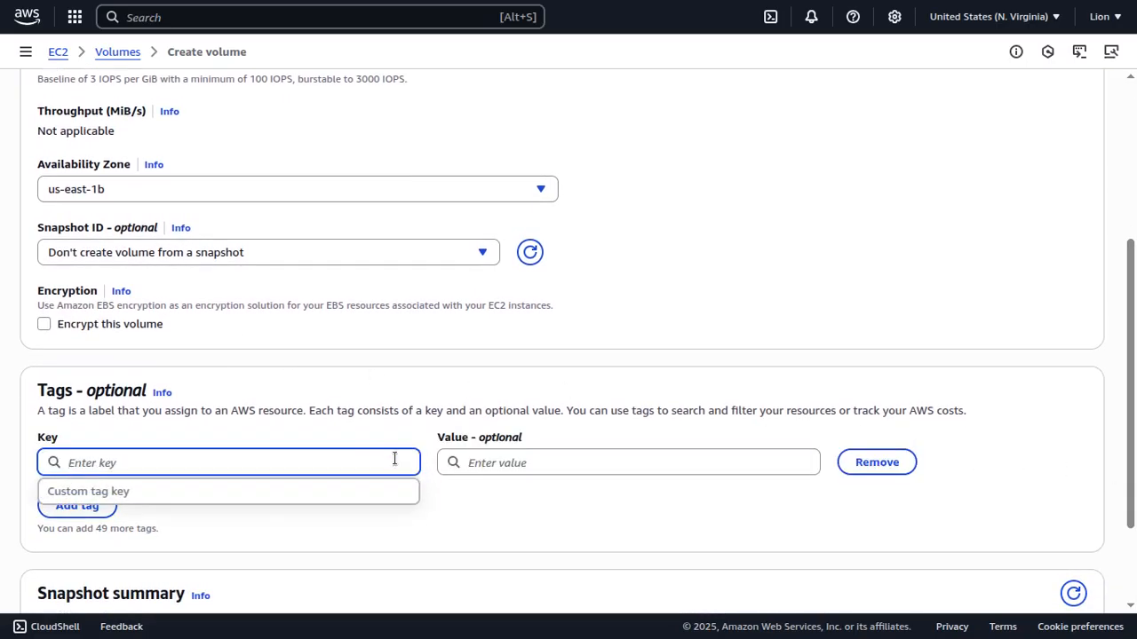
type("Name")
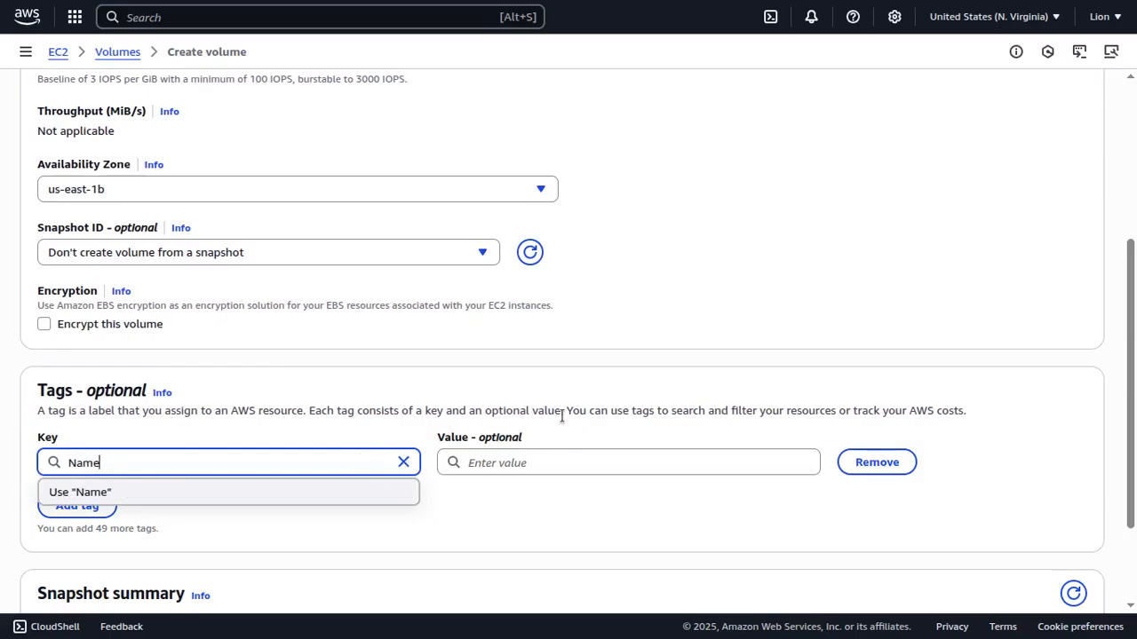
left_click(526, 464)
type("W")
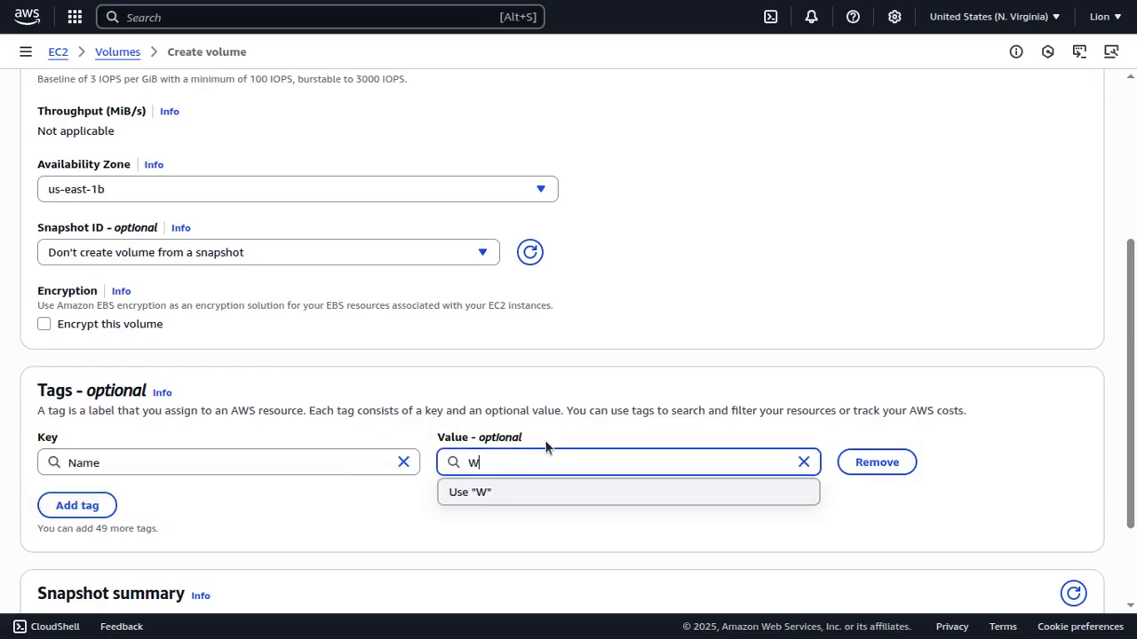
type("indows-D")
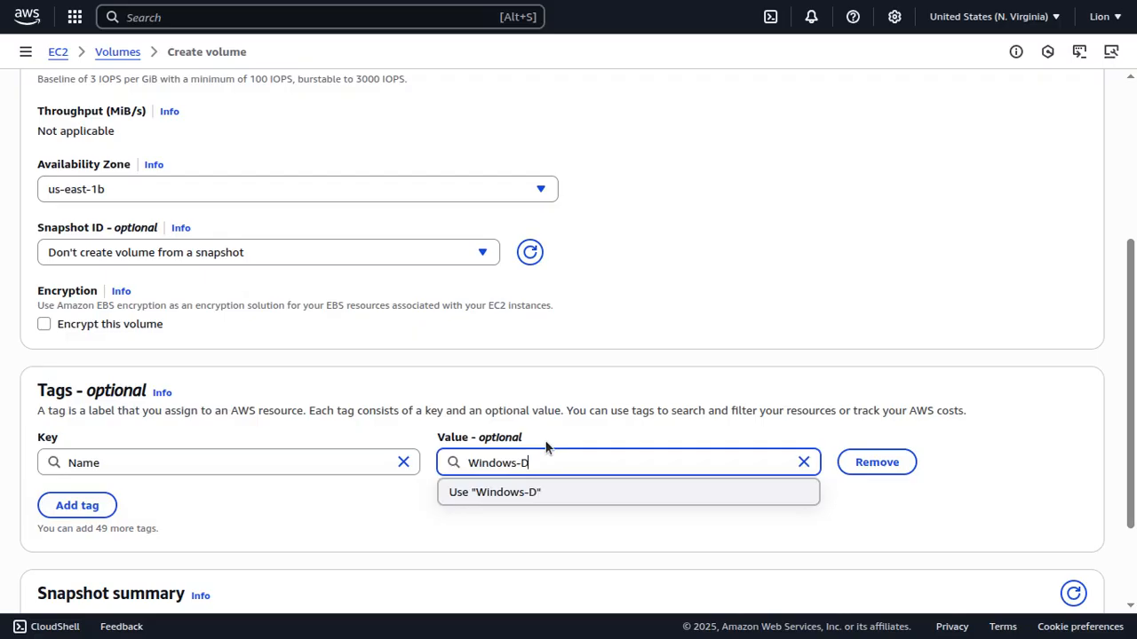
type("ata-Volume")
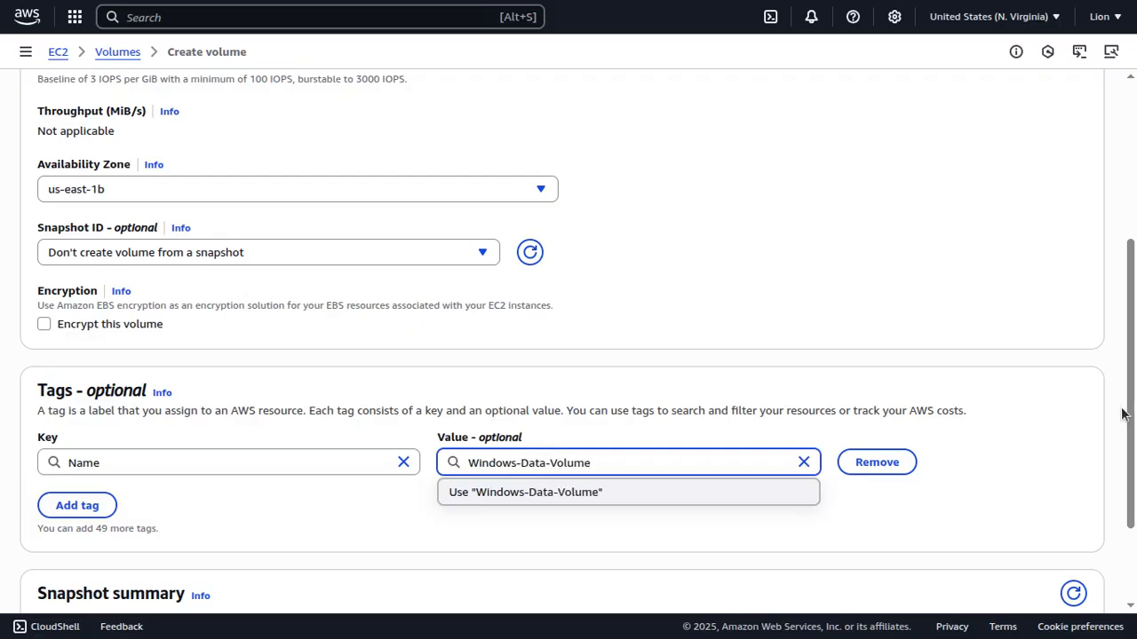
scroll(1123, 414, "down", 2)
left_click(1062, 585)
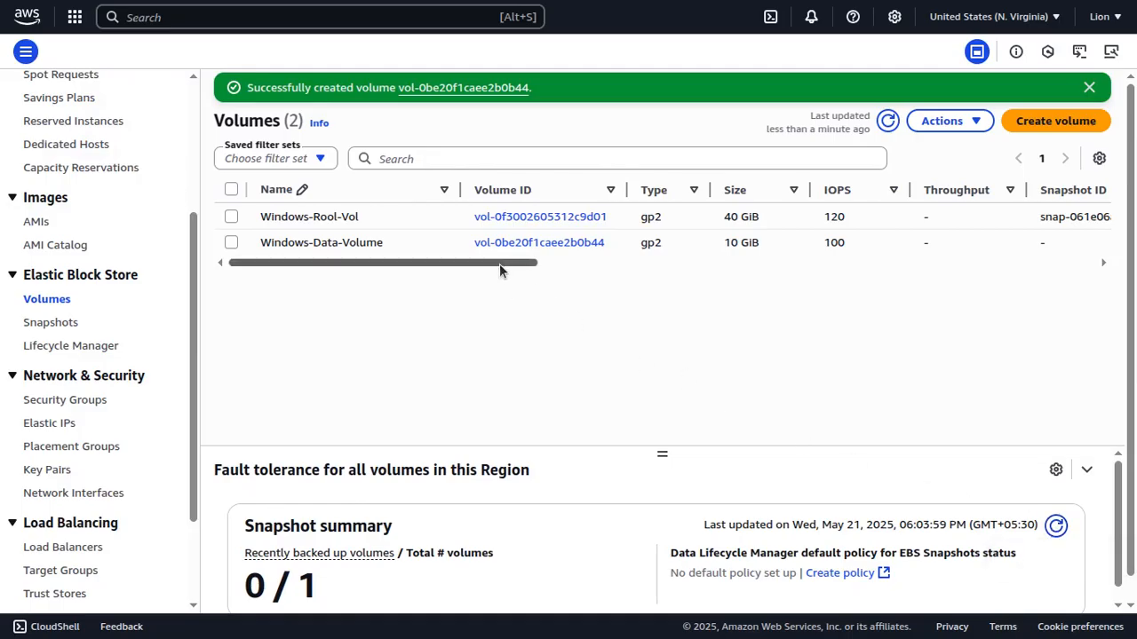
Check the volume state and Availability Zone of Windows-Data-Volume in the volume list.
left_click_drag(499, 264, 767, 262)
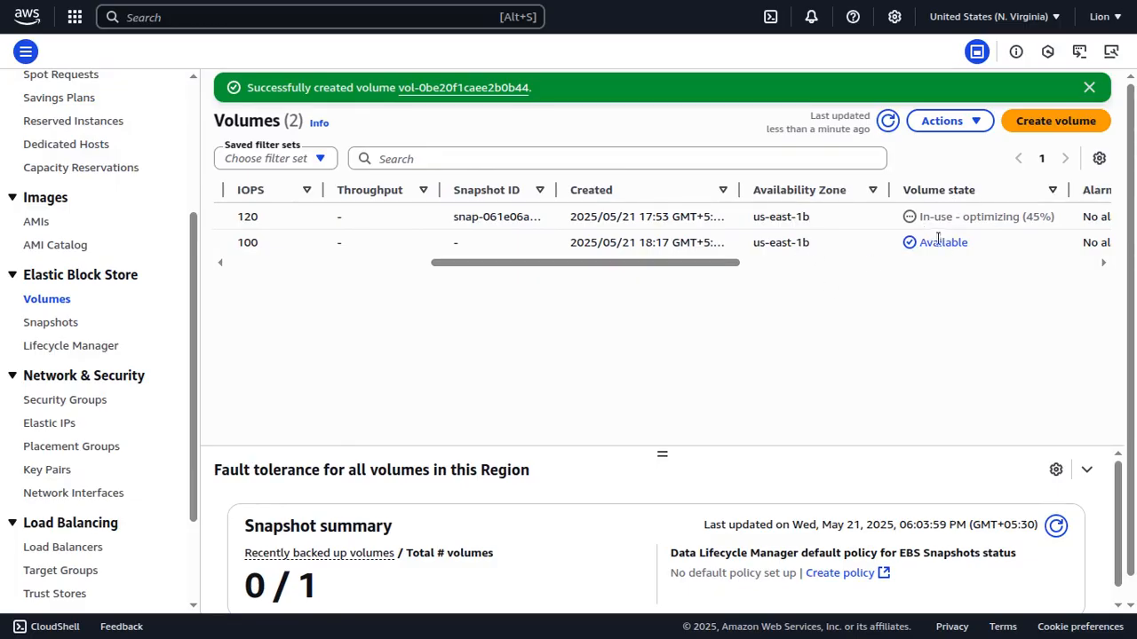
left_click_drag(924, 244, 974, 244)
left_click(975, 243)
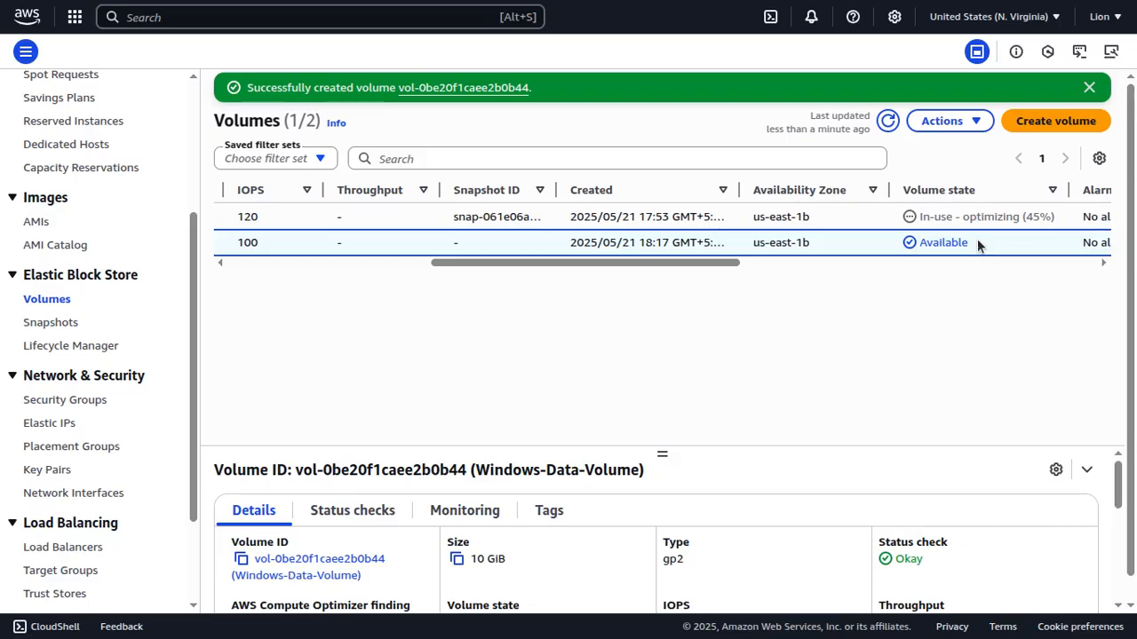
Switch to the AWSConnection remote session to check the disks in Disk Management, and return to the volume list.
left_click(569, 53)
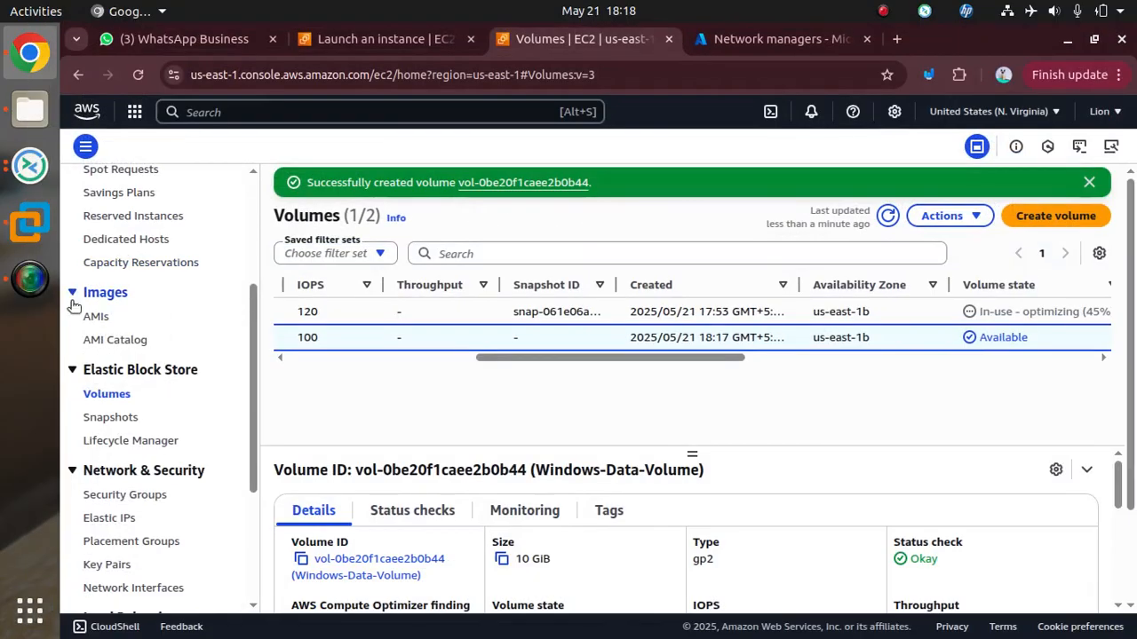
left_click(30, 165)
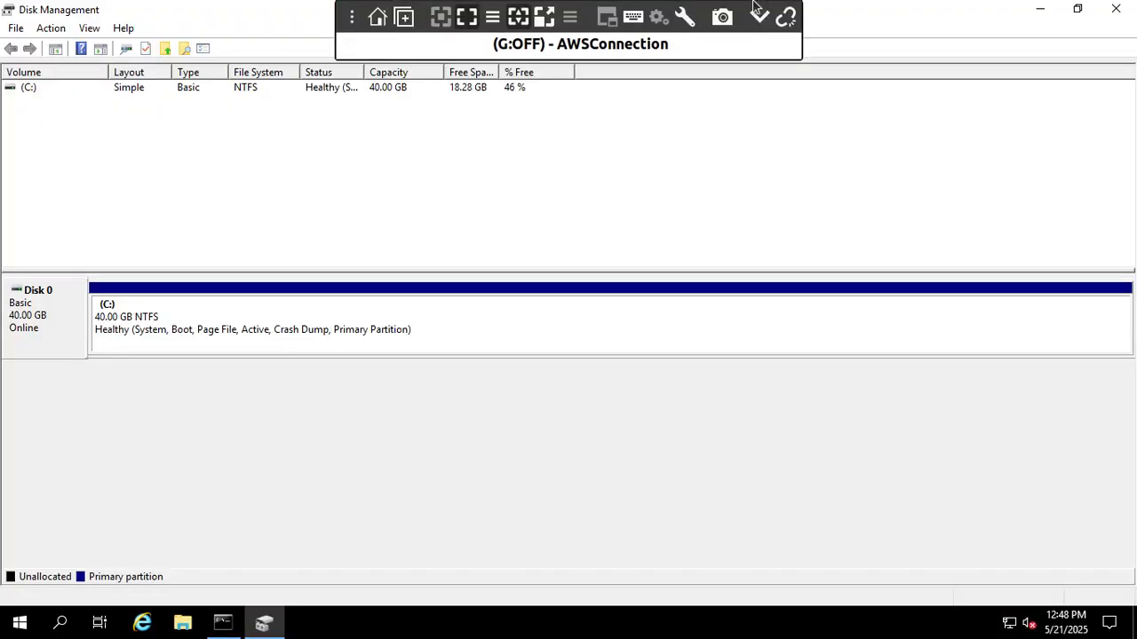
left_click(759, 18)
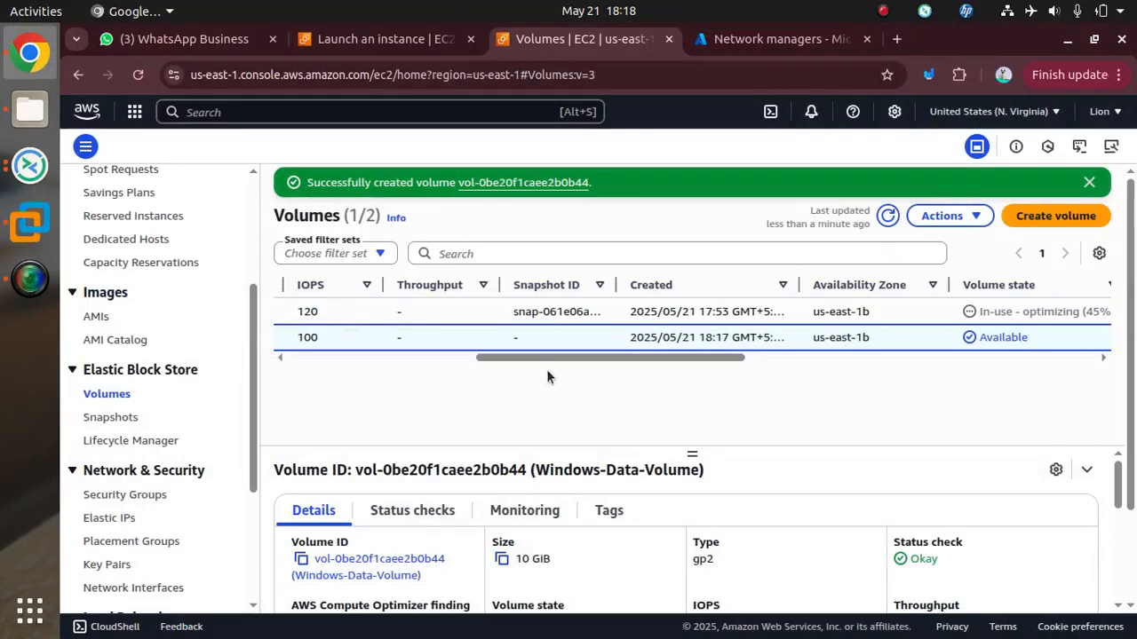
Switch to the Lab 6 diagram in SMART Notebook and circle the sketched box above the console.
left_click(33, 225)
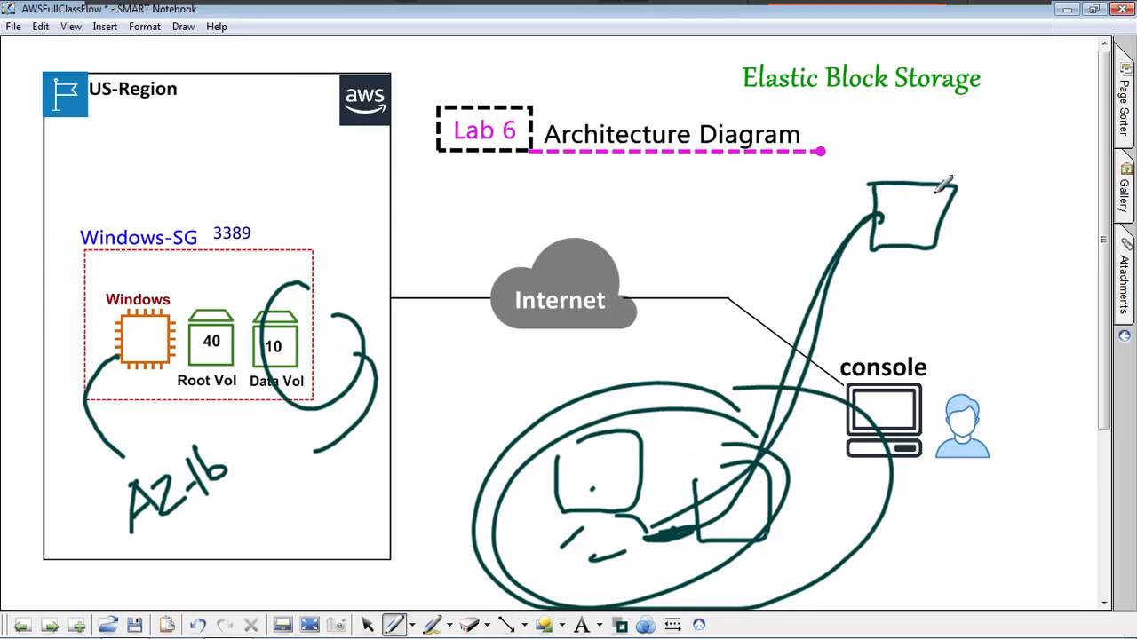
mouse_move(951, 171)
left_mouse_down()
mouse_move(956, 251)
mouse_move(885, 287)
left_mouse_up()
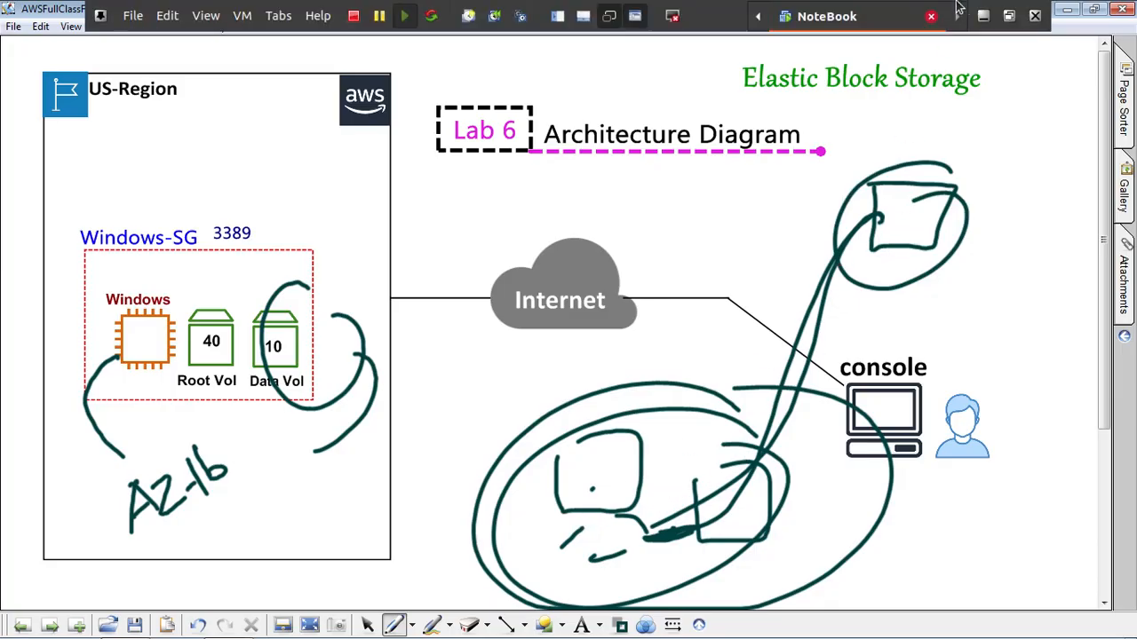
left_click(985, 16)
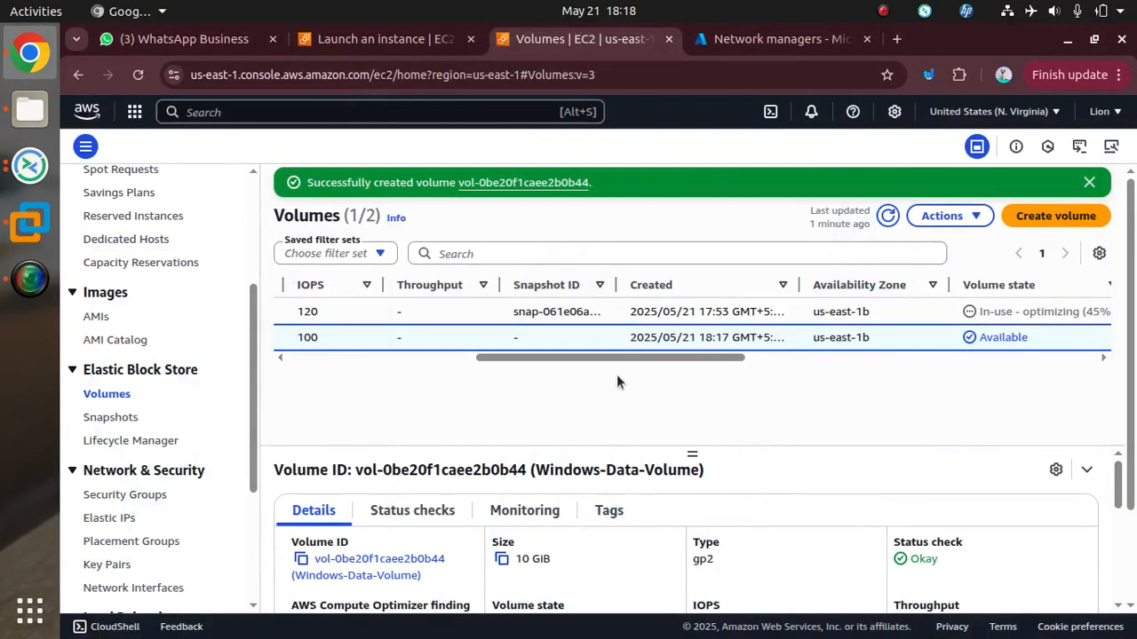
Show the EC2 console full screen, start attaching Windows-Data-Volume, and choose the running Windows instance as its target.
key("F11")
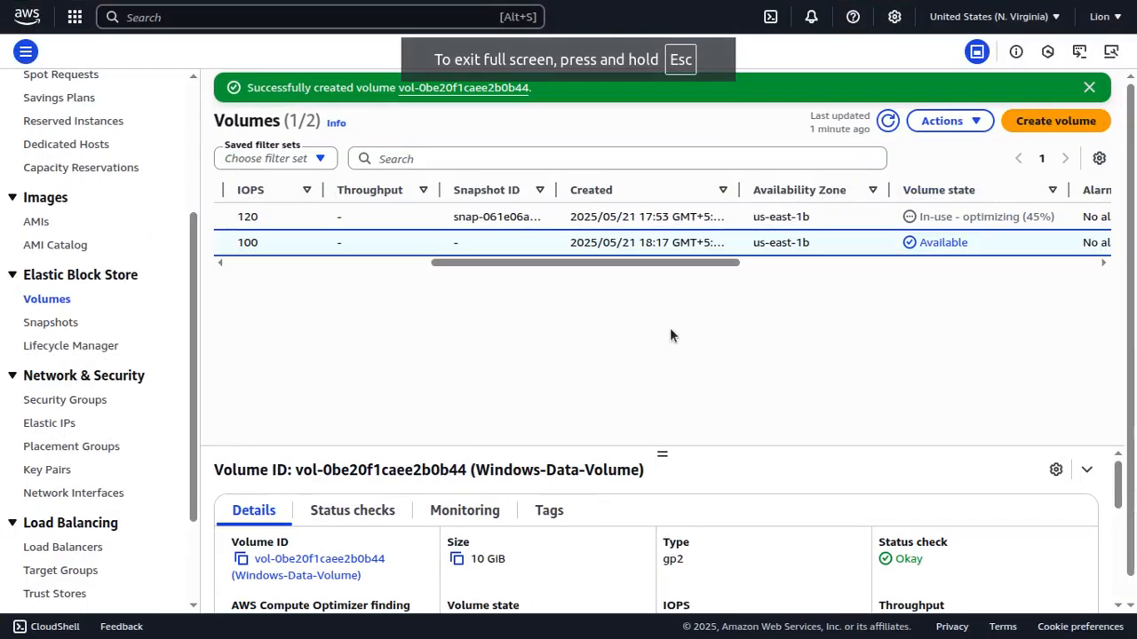
left_click_drag(521, 263, 254, 297)
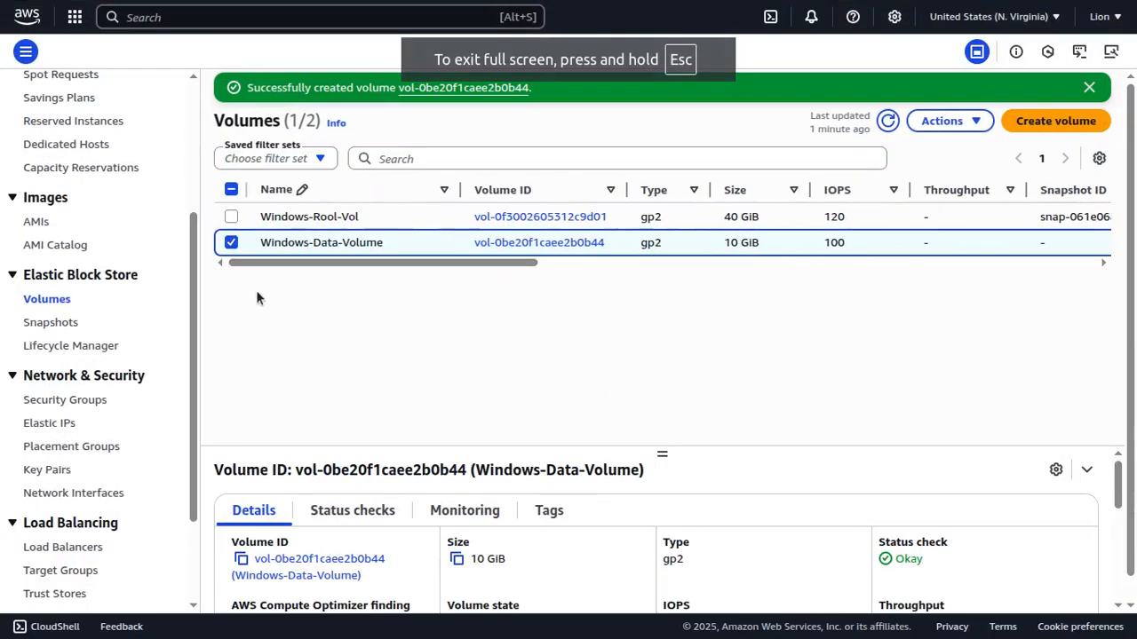
left_click(947, 124)
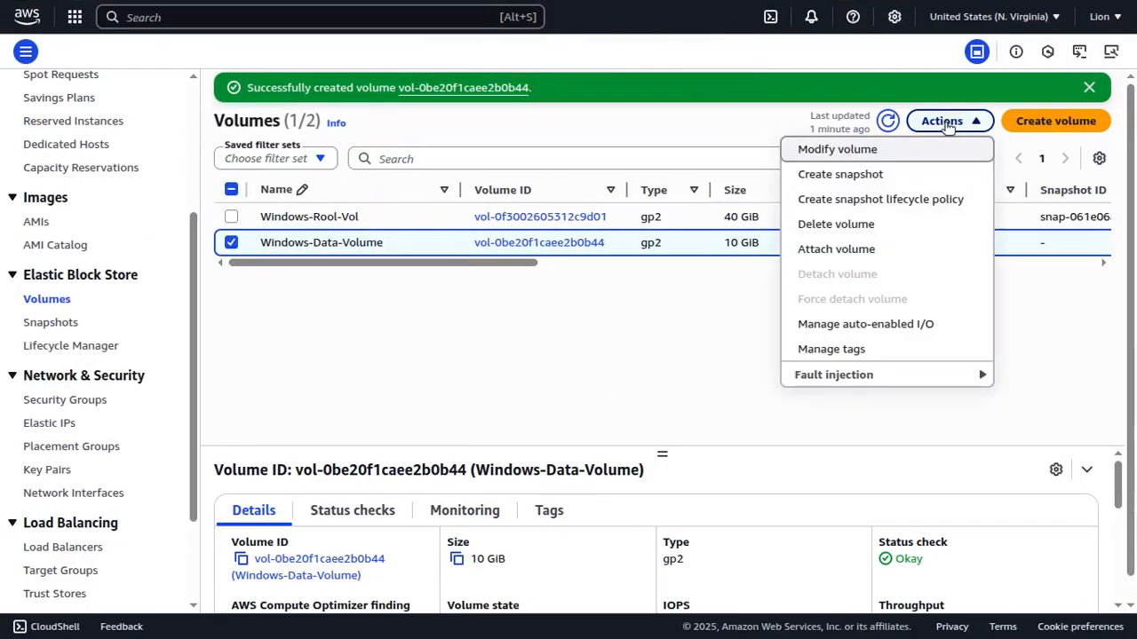
left_click(924, 252)
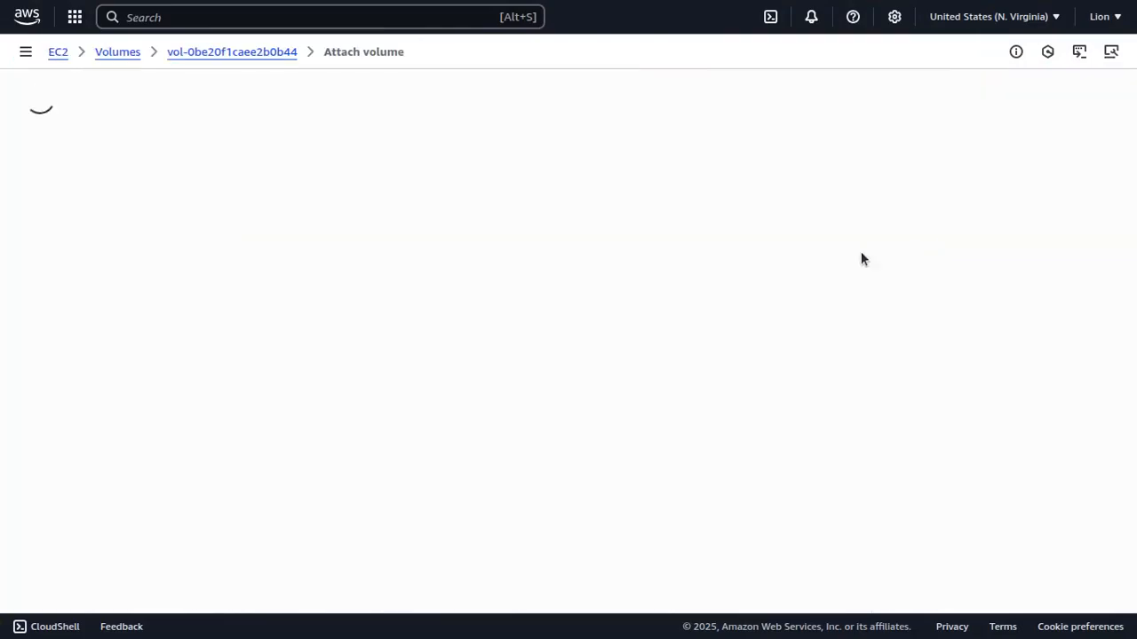
left_click(313, 324)
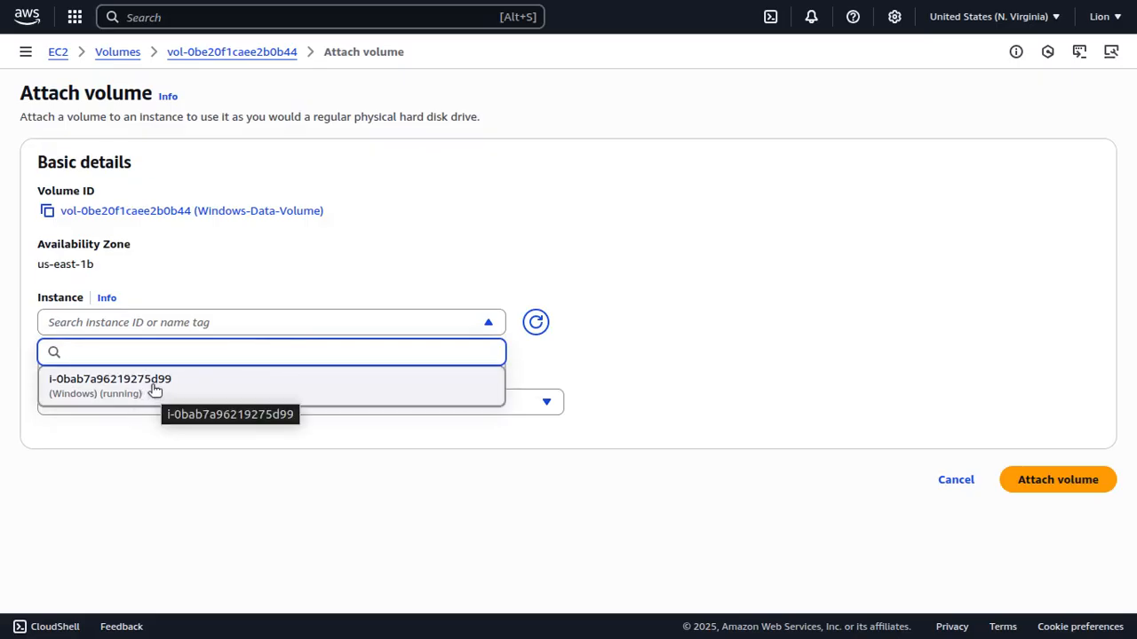
left_click(155, 390)
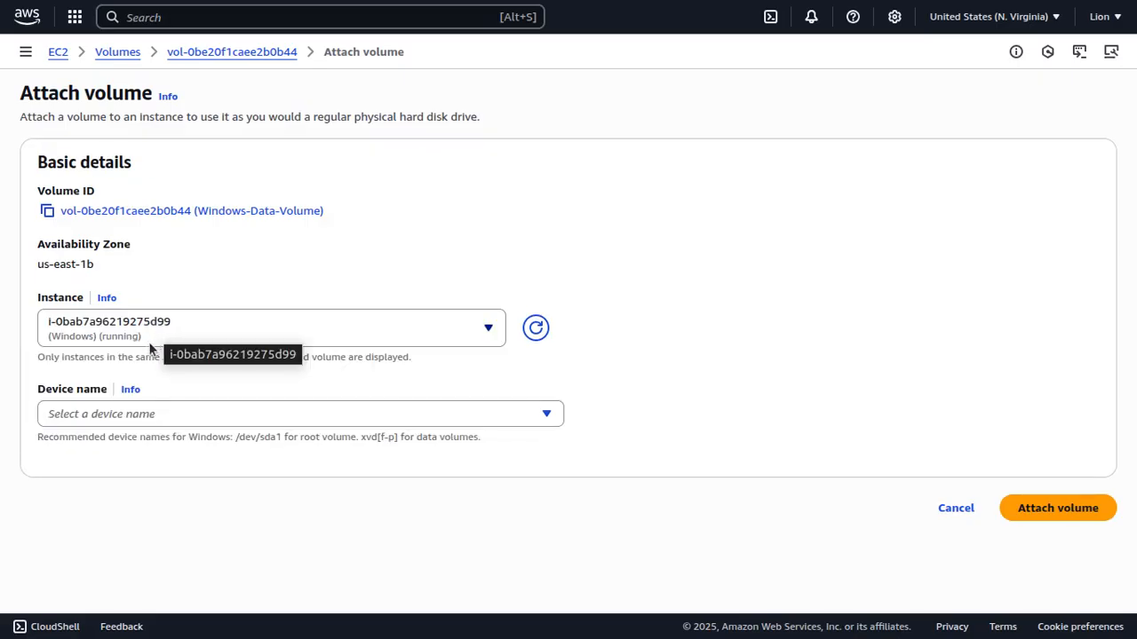
left_click(228, 325)
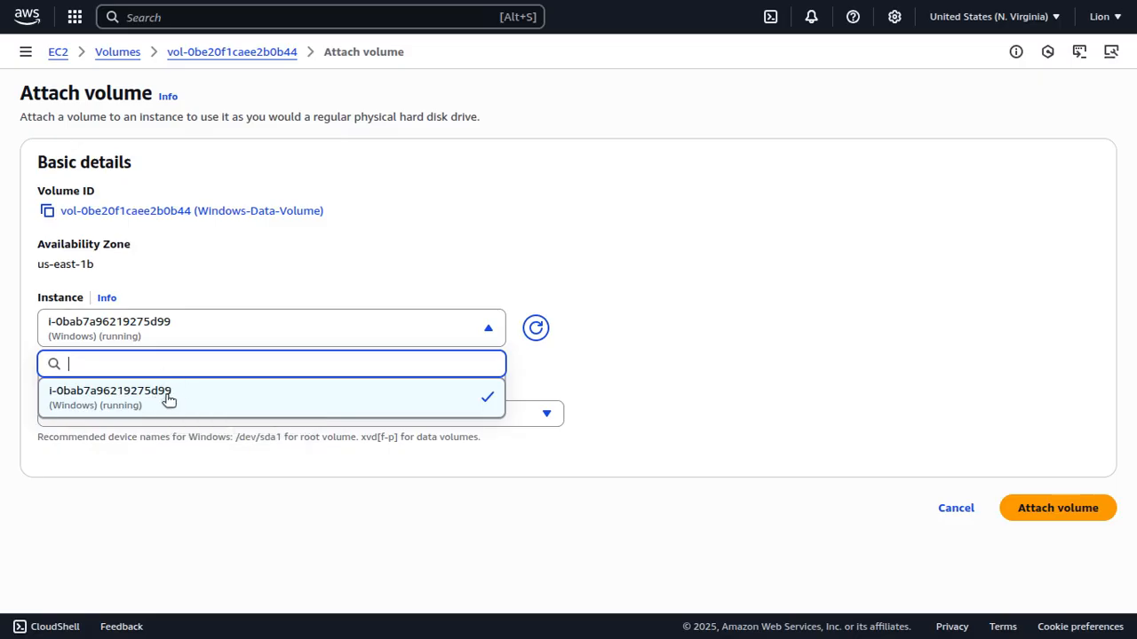
left_click(195, 521)
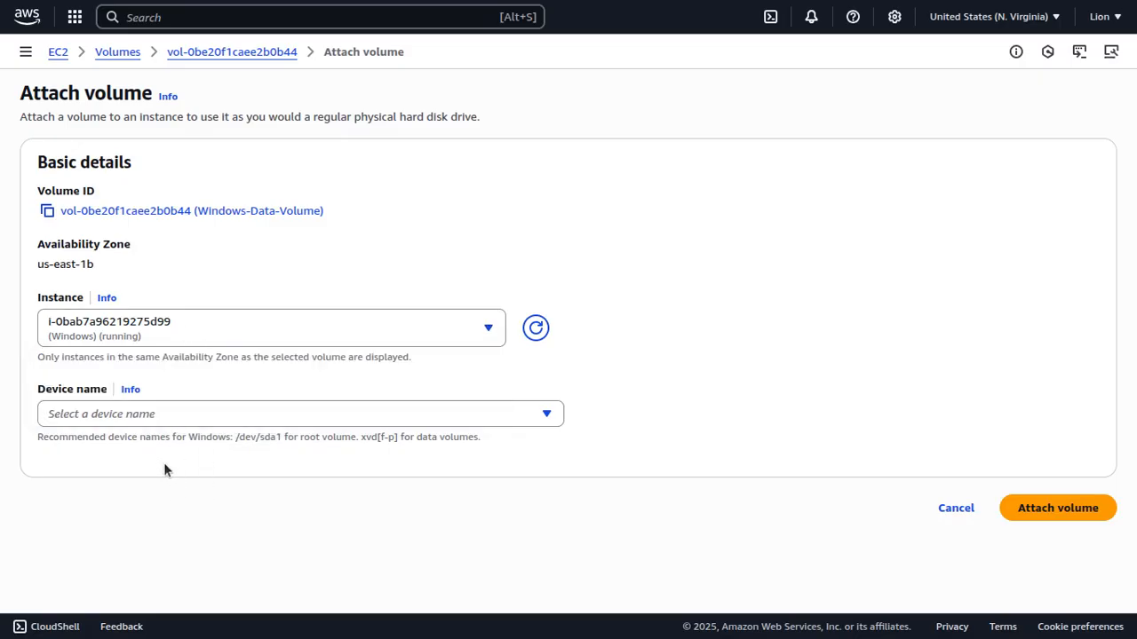
Set the device name to xvdb and attach the volume to the instance.
left_click(125, 417)
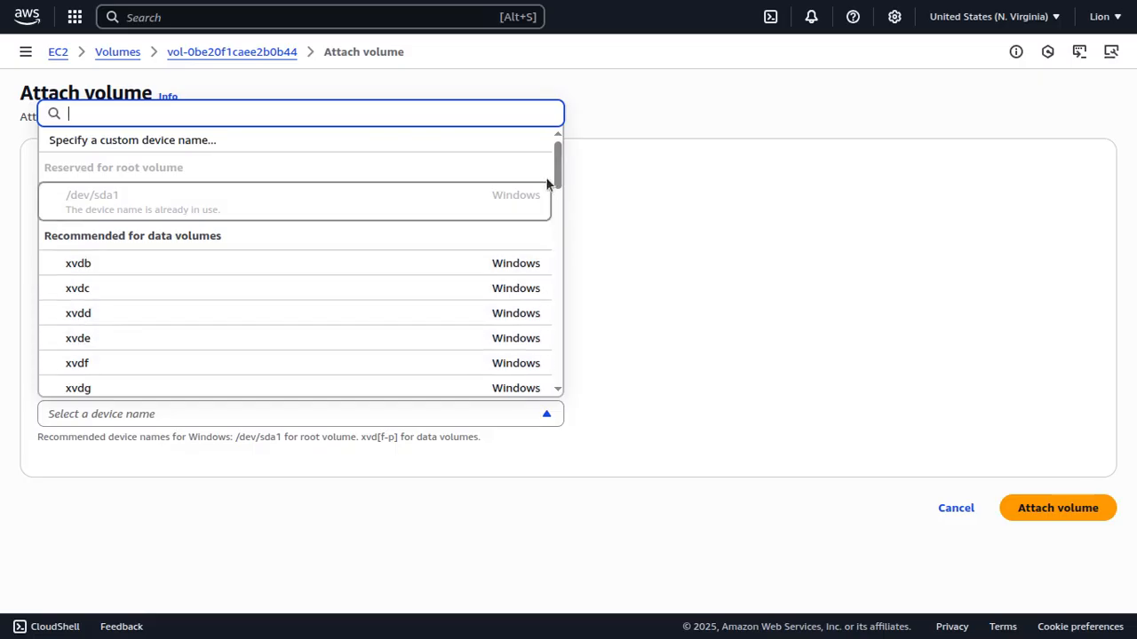
left_click_drag(559, 182, 544, 224)
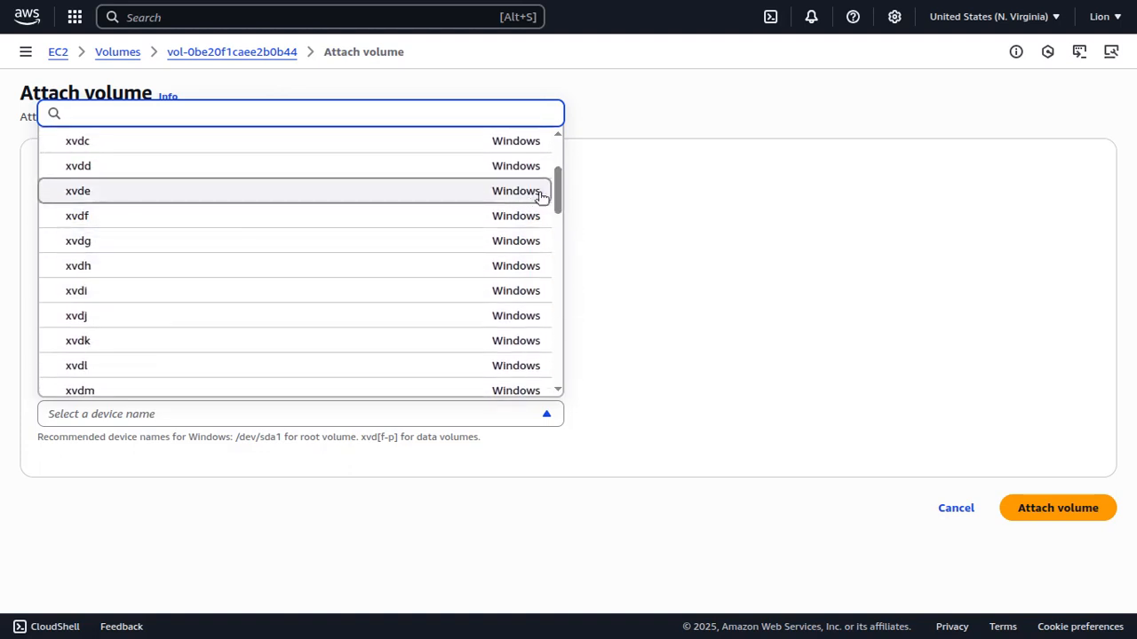
scroll(393, 261, "up", 3)
left_click(149, 263)
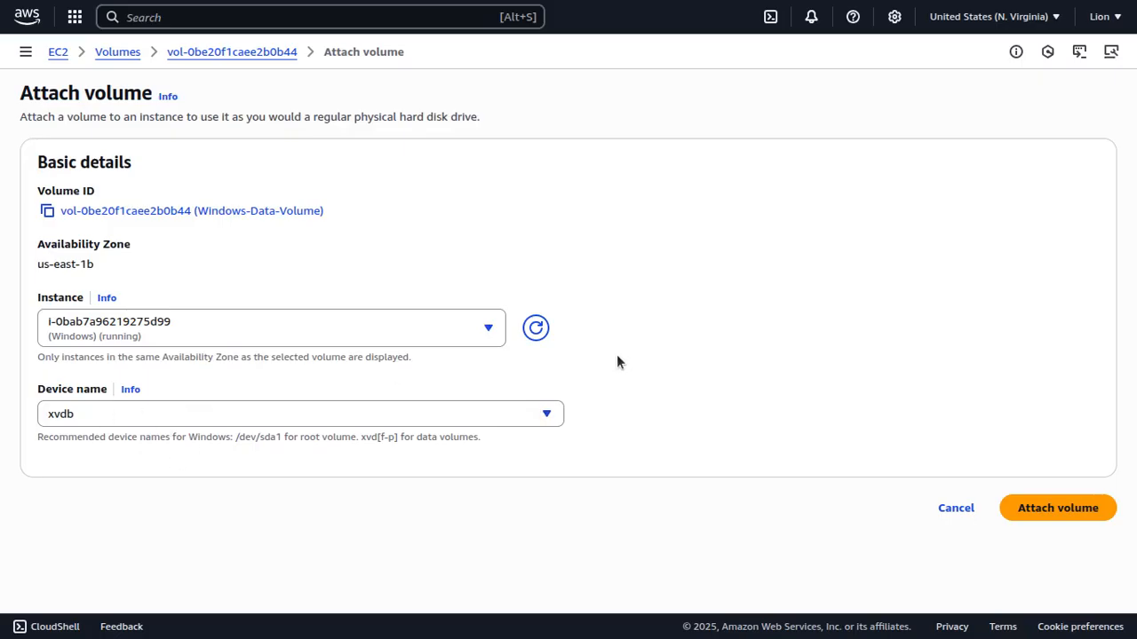
left_click(1057, 509)
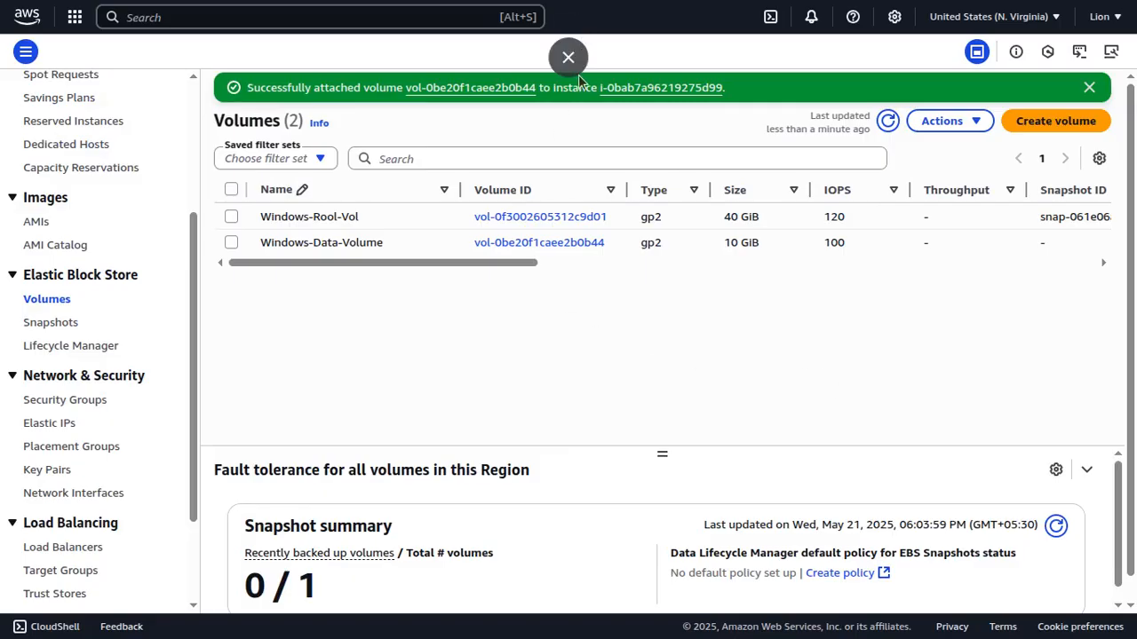
Switch to Disk Management in the AWSConnection remote session and bring the 10 GB Disk 1 online.
left_click(569, 56)
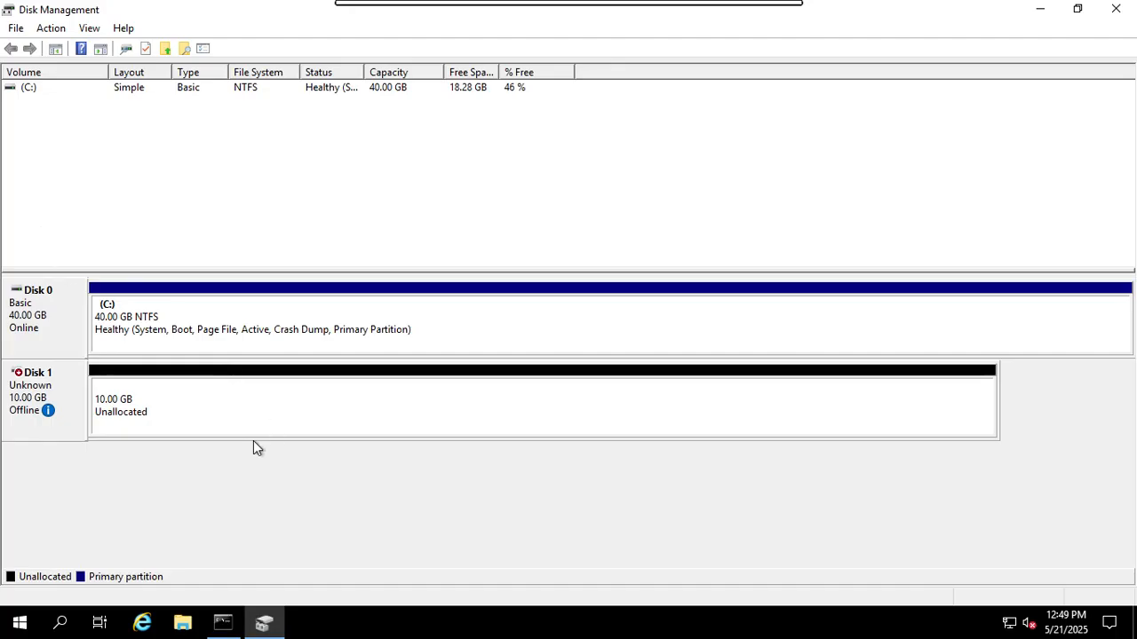
left_click(262, 427)
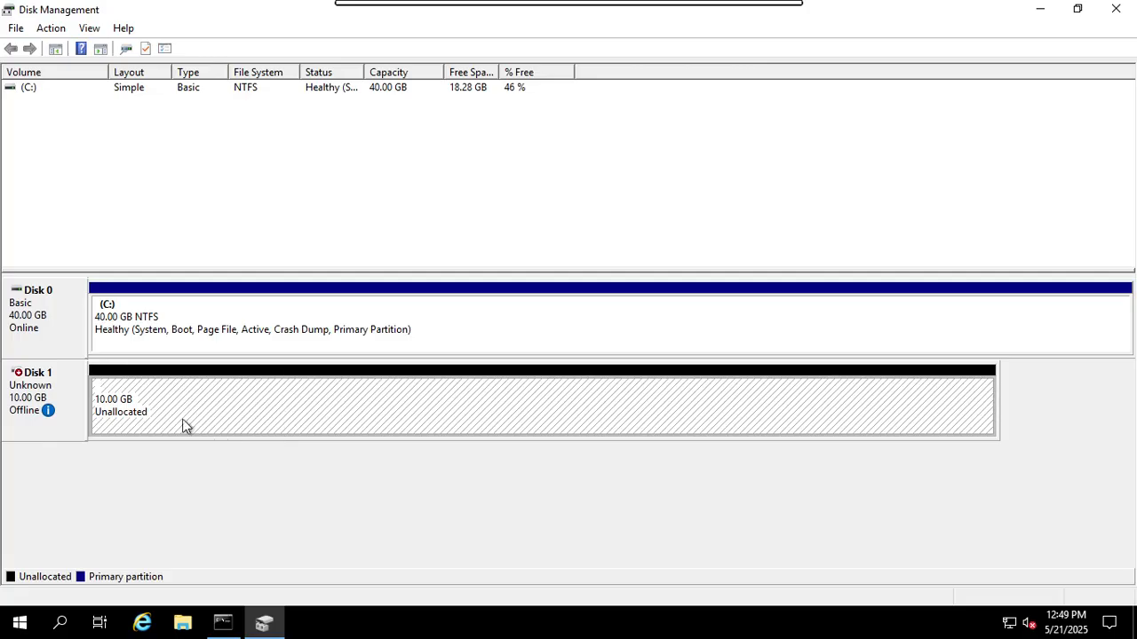
mouse_move(53, 406)
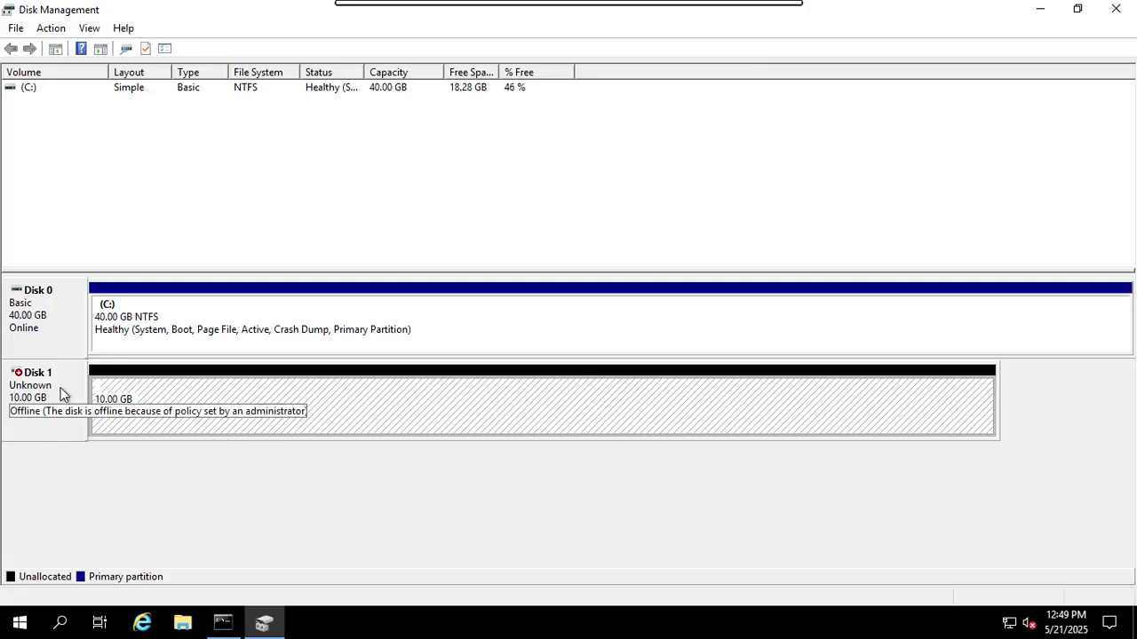
right_click(60, 388)
left_click(147, 401)
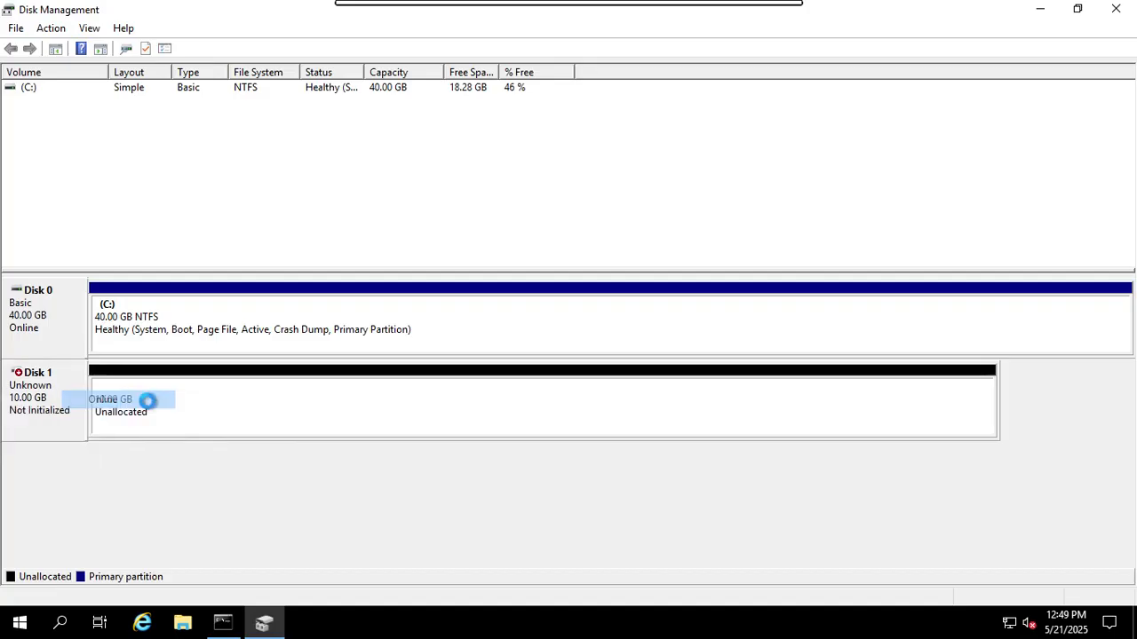
Start initializing the 10 GB Disk 1.
right_click(65, 391)
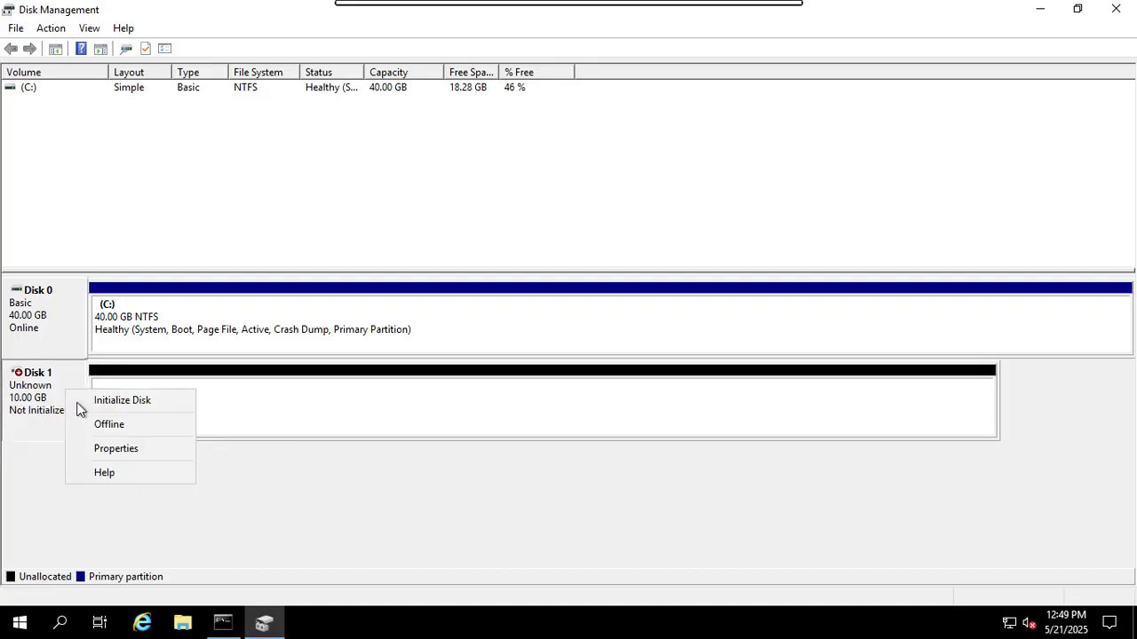
left_click(106, 400)
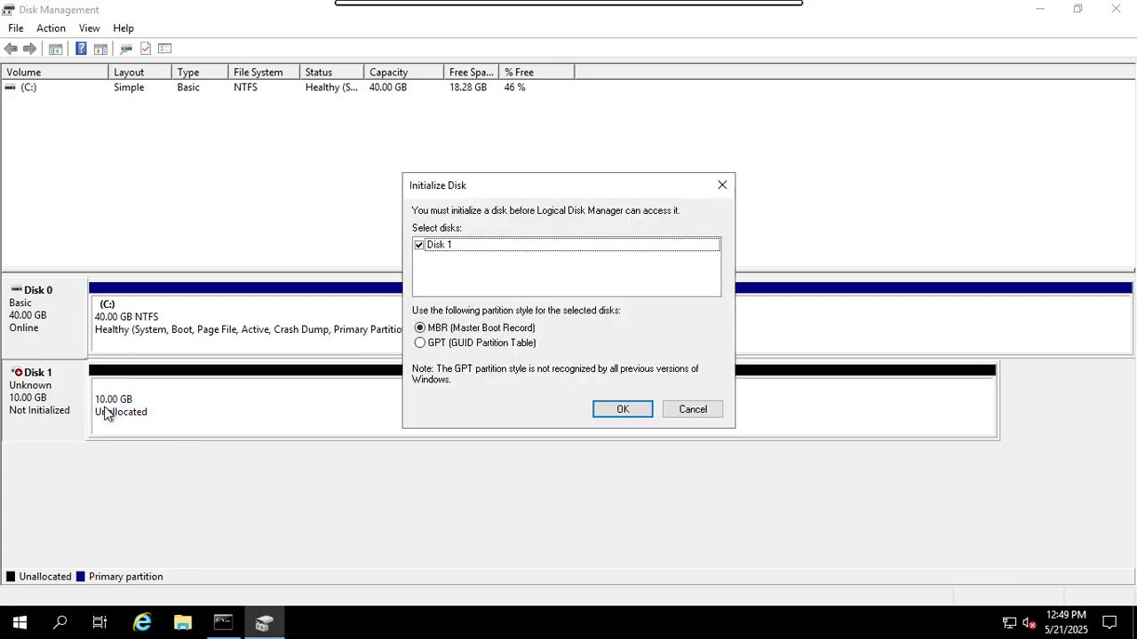
Switch to Chrome, open the instructor's YouTube channel in a new tab, and play the Virtualization and Storage in Tamil playlist.
mouse_move(778, 5)
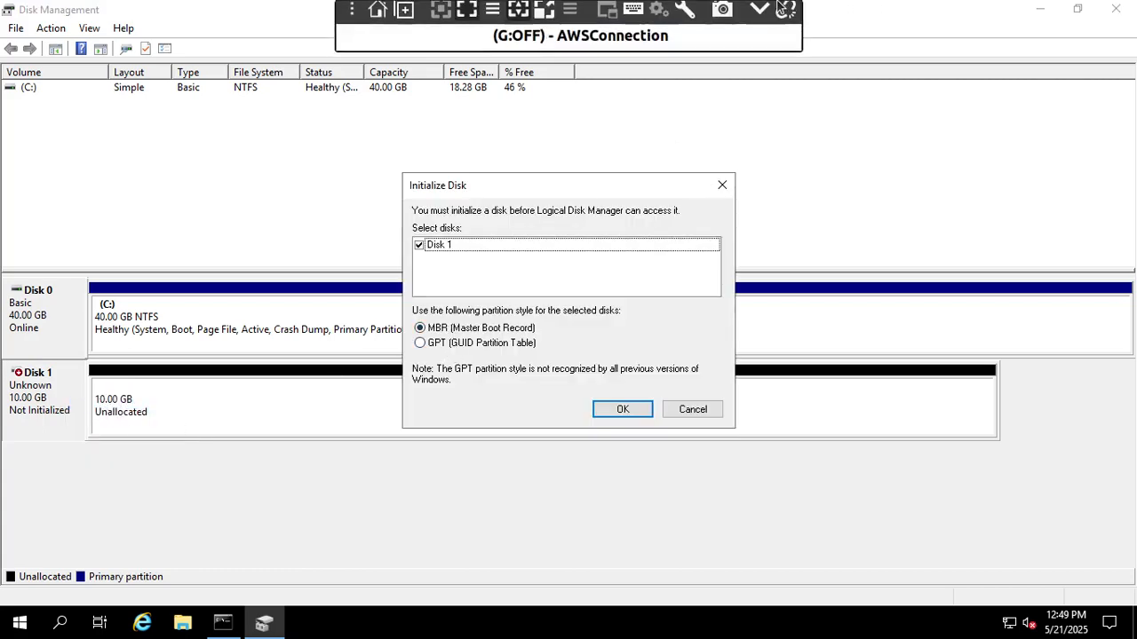
left_click(761, 18)
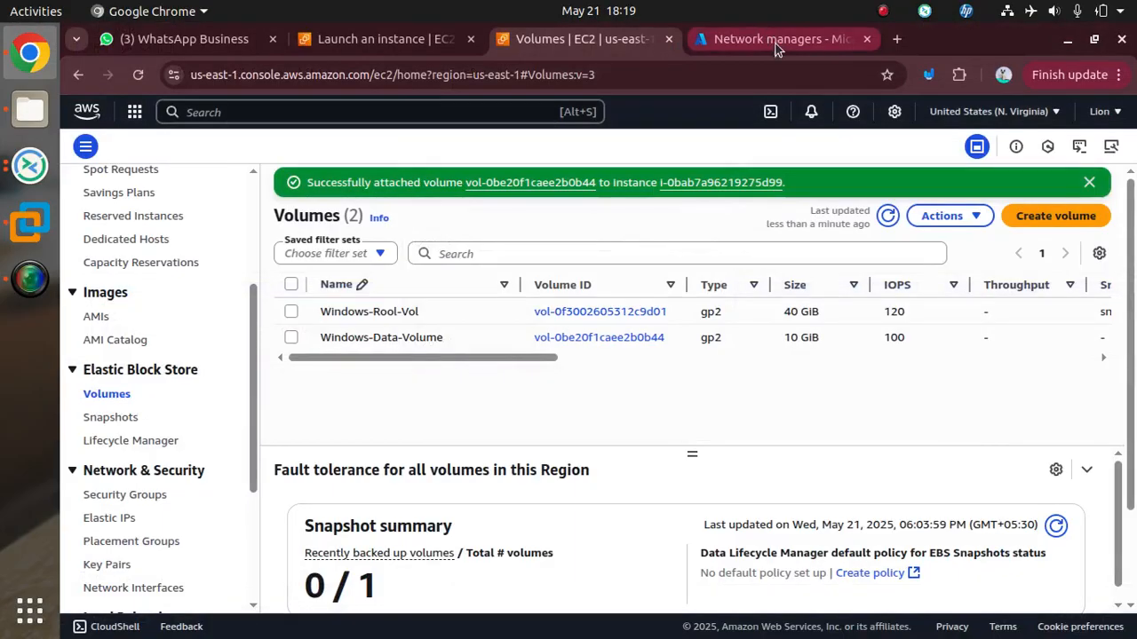
key("ctrl+t")
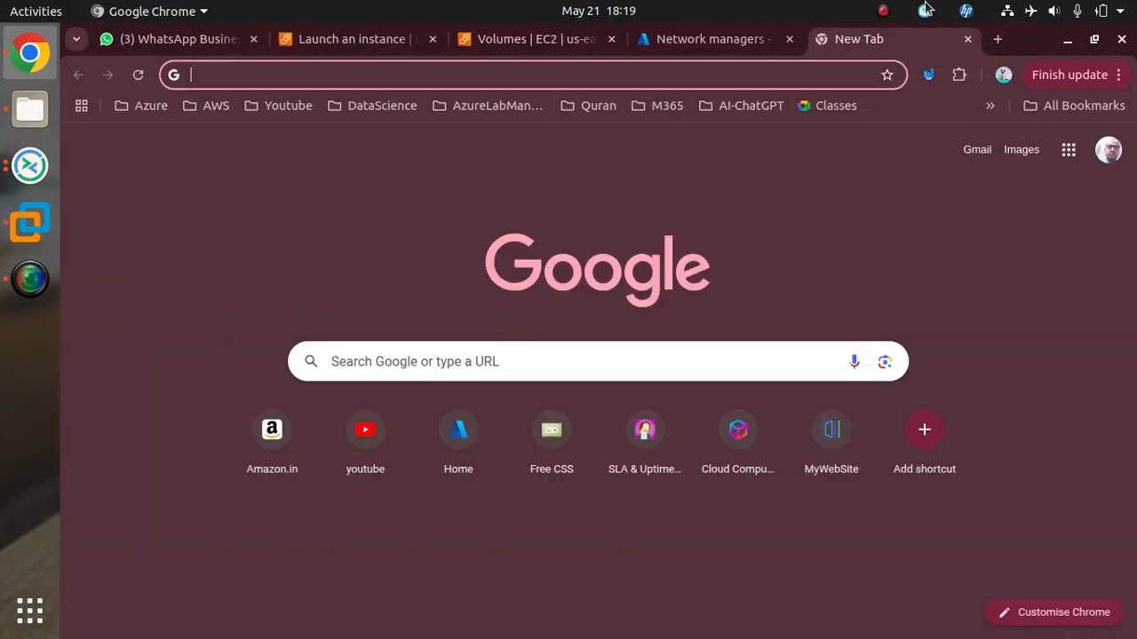
type("y")
key("Down")
key("Return")
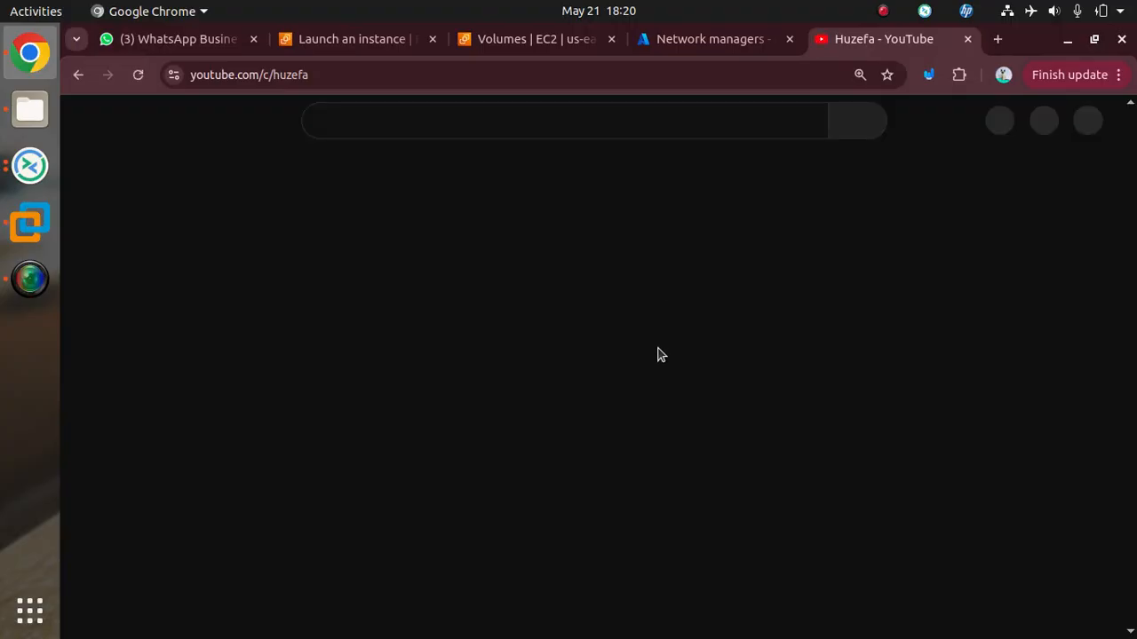
left_click(458, 459)
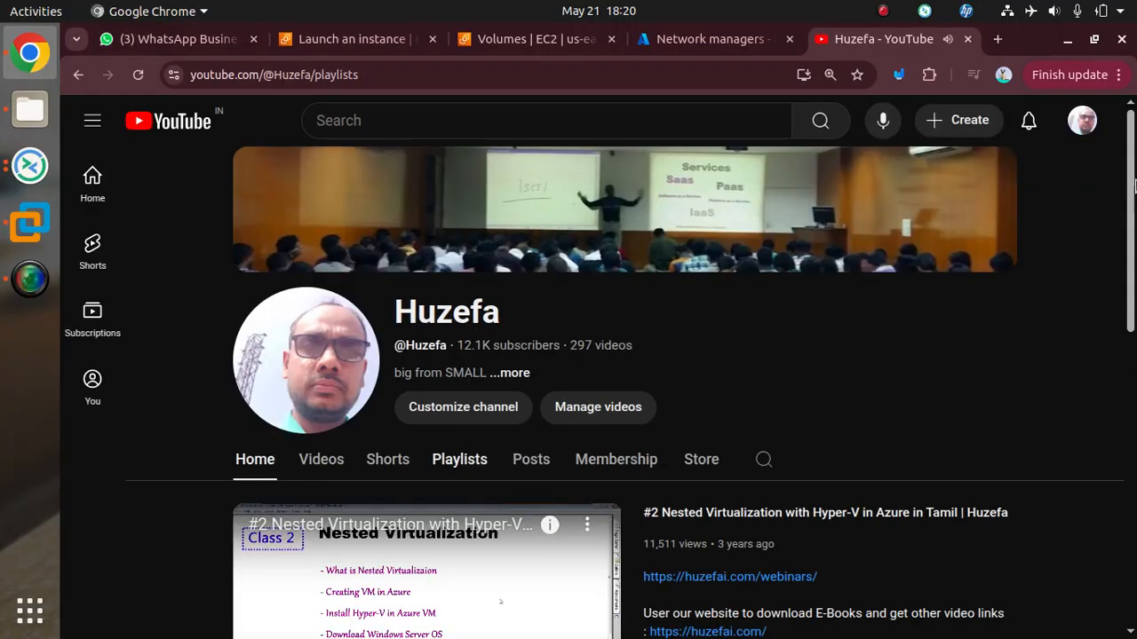
left_click_drag(1135, 184, 1134, 424)
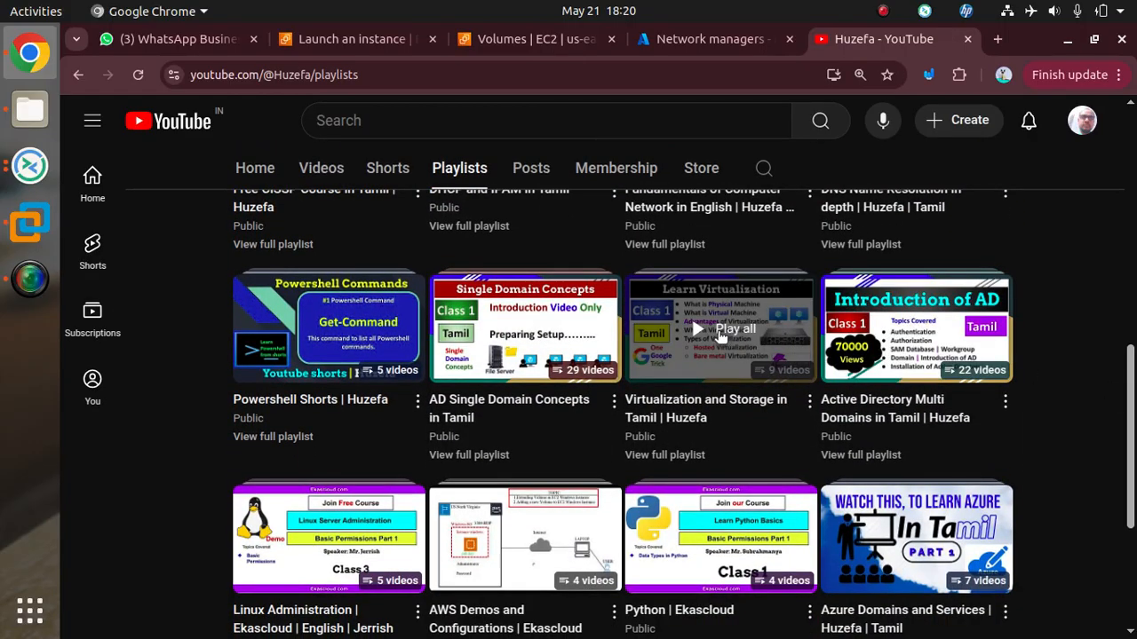
left_click(723, 330)
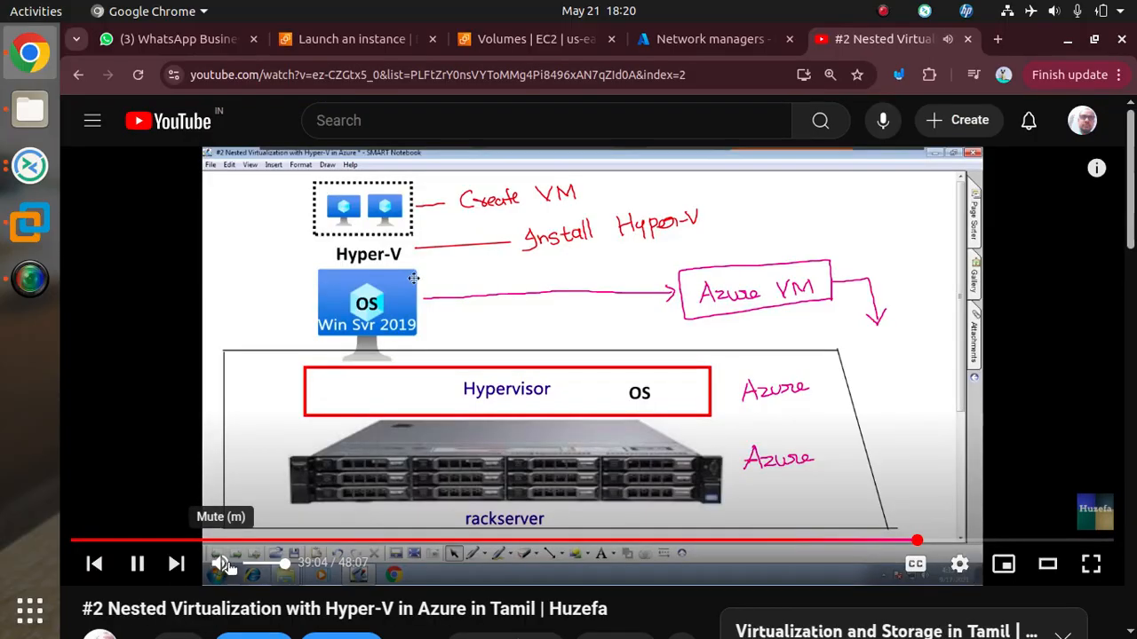
Mute the playback and open video #6 of the playlist, on GPT, MBR, partitions, file system and mount point, skipping its ad.
left_click(226, 565)
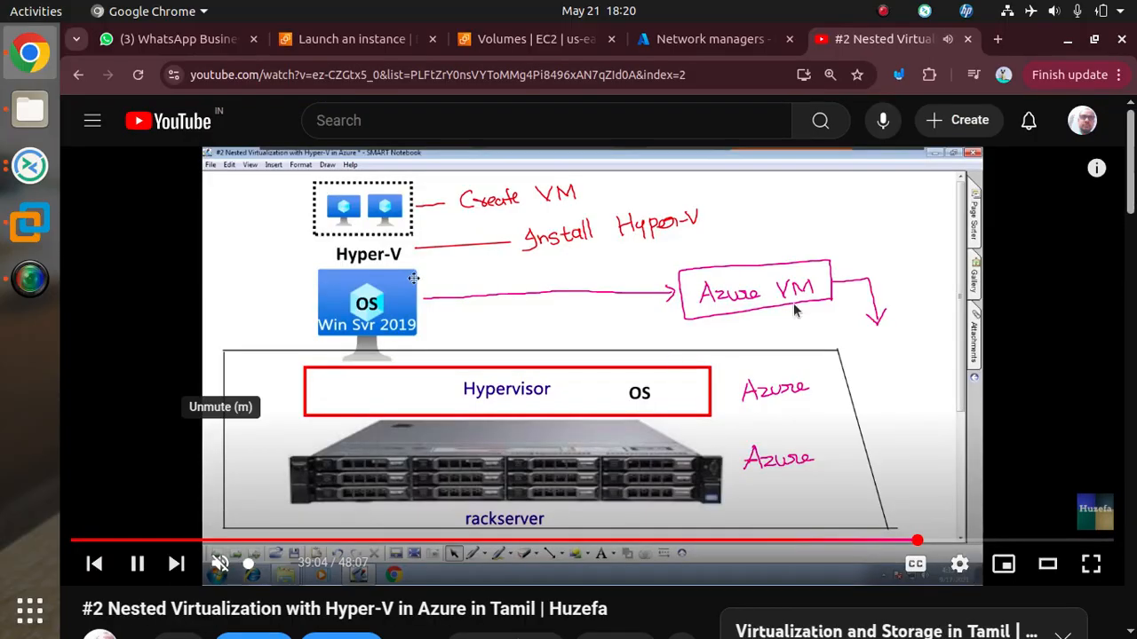
scroll(1131, 197, "down", 5)
scroll(1131, 197, "down", 6)
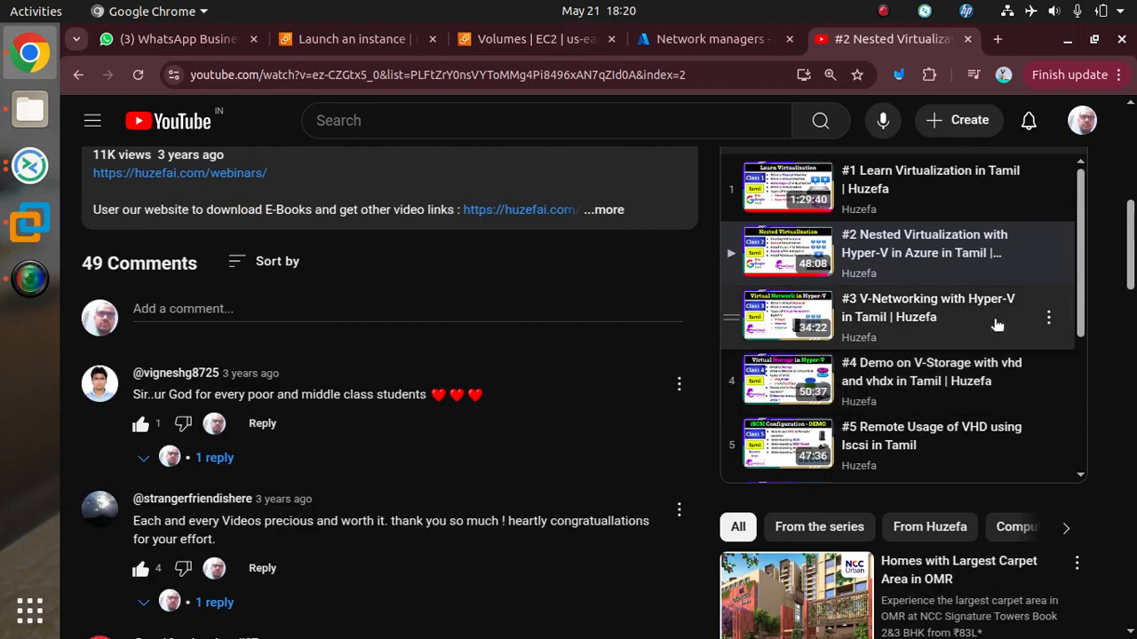
scroll(1077, 275, "down", 4)
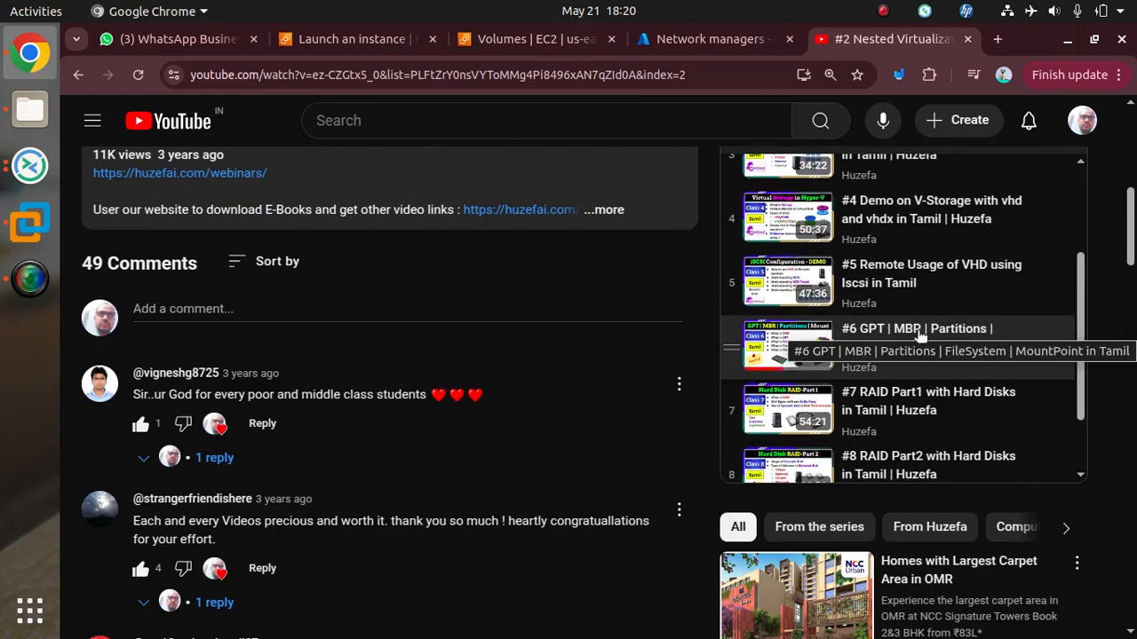
left_click(961, 330)
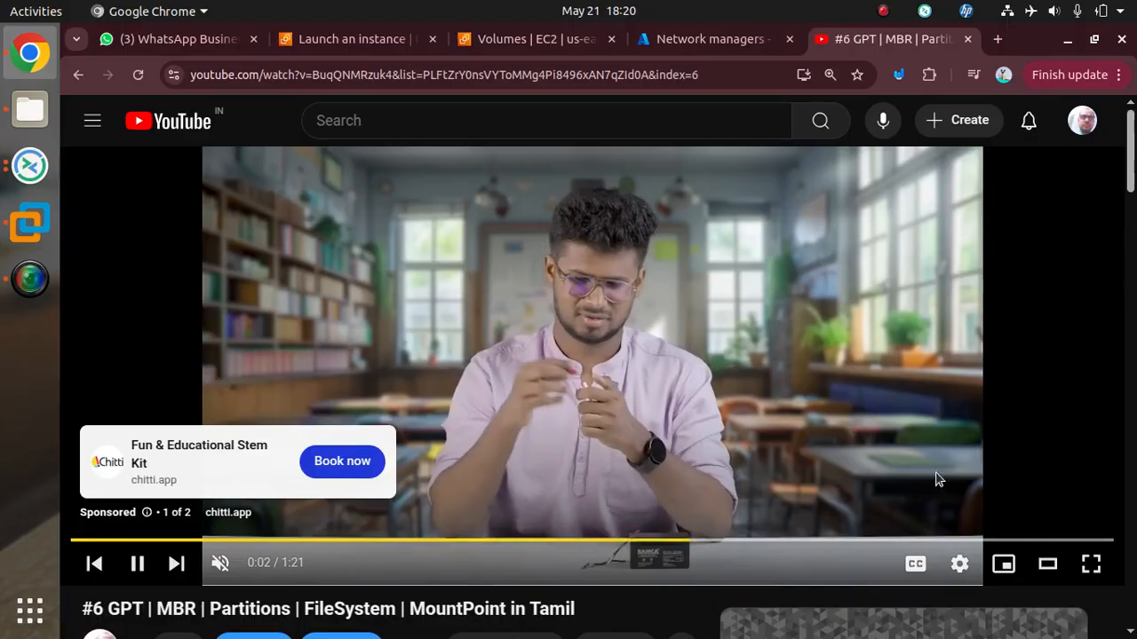
left_click(1080, 491)
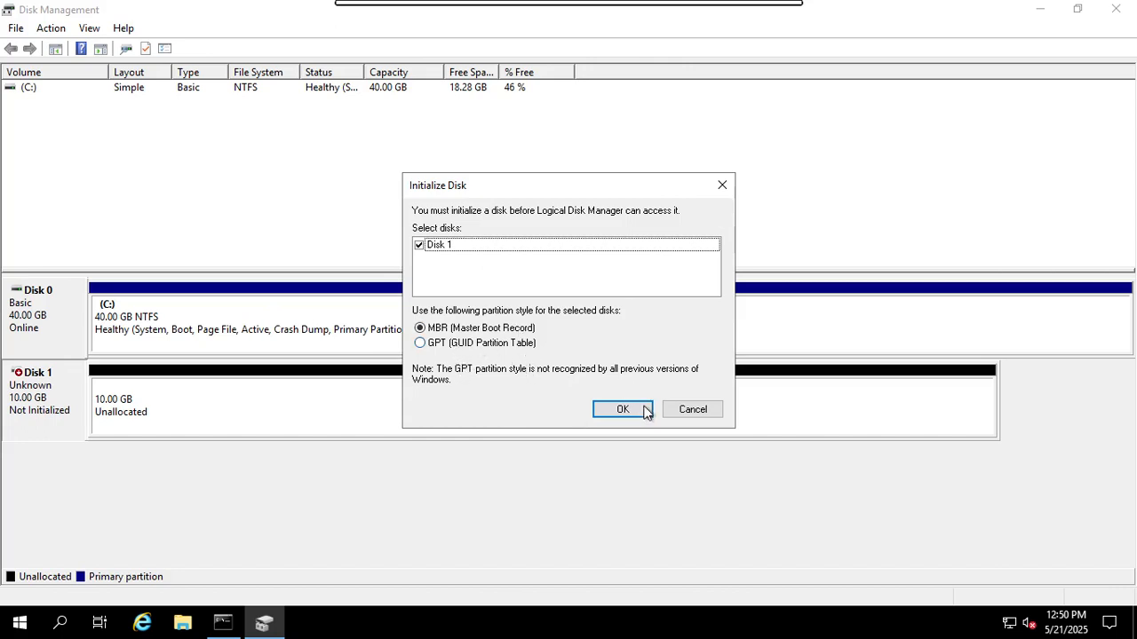
In the AWSConnection remote session, initialize Disk 1 with the MBR partition style and select its unallocated space.
left_click(618, 414)
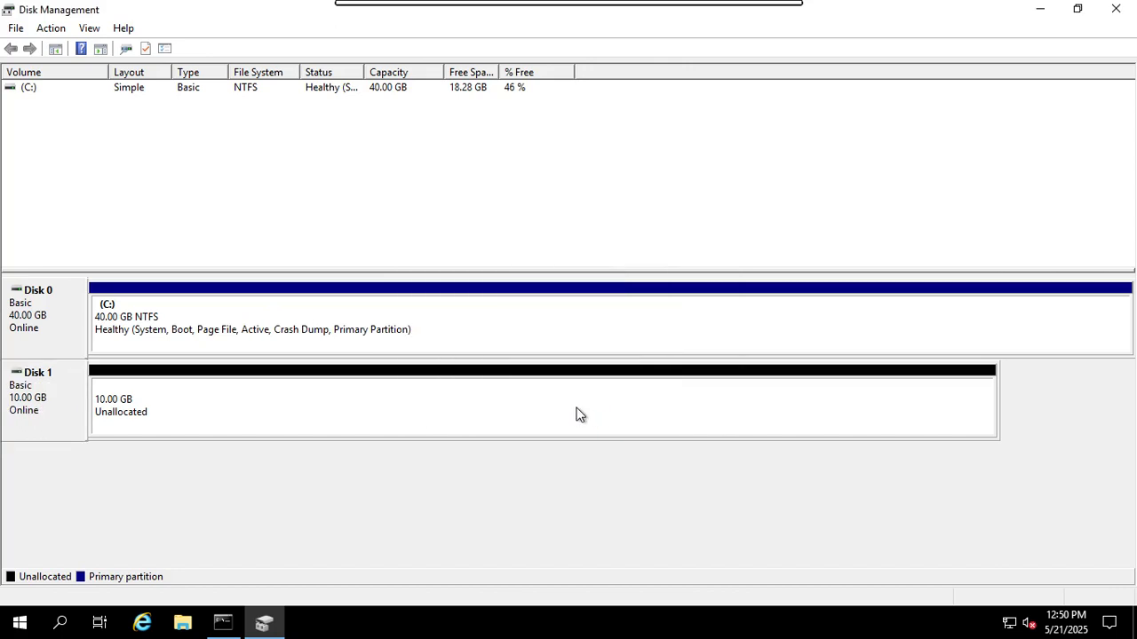
left_click(546, 414)
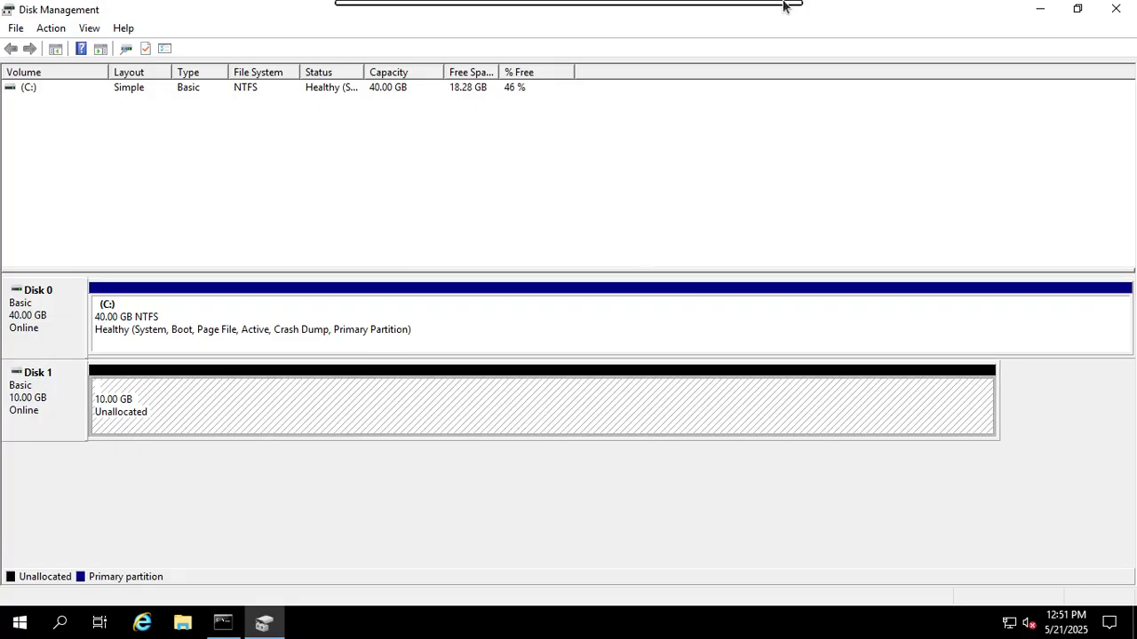
Return to the YouTube video in Chrome, skim its sections on MBR and partitioning through to the end, and close its tab.
left_click(760, 20)
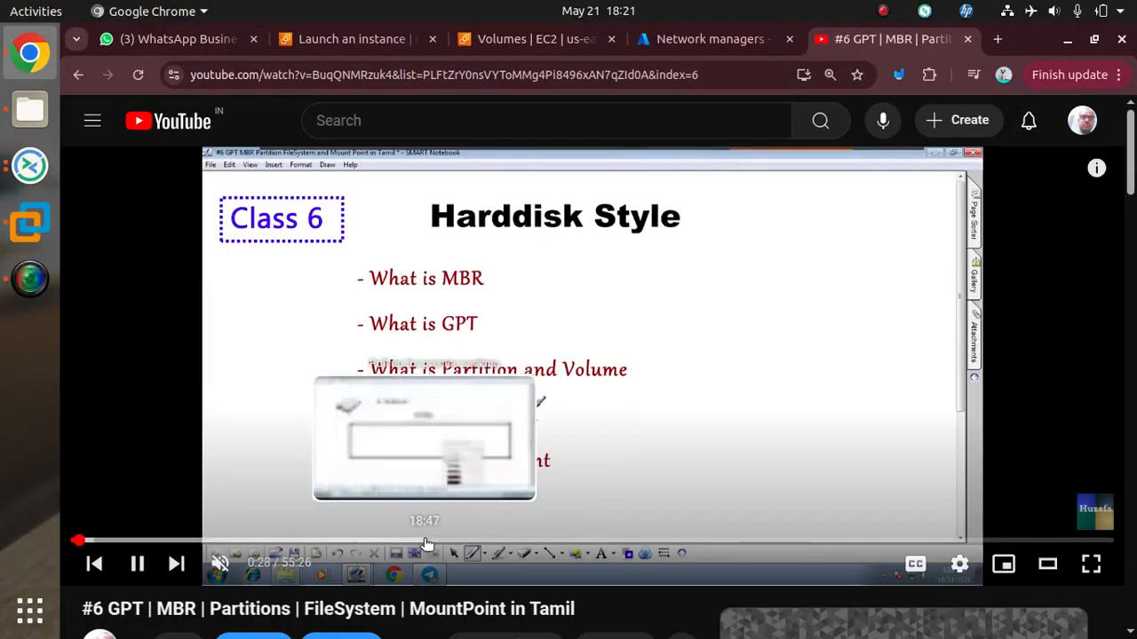
left_click(425, 541)
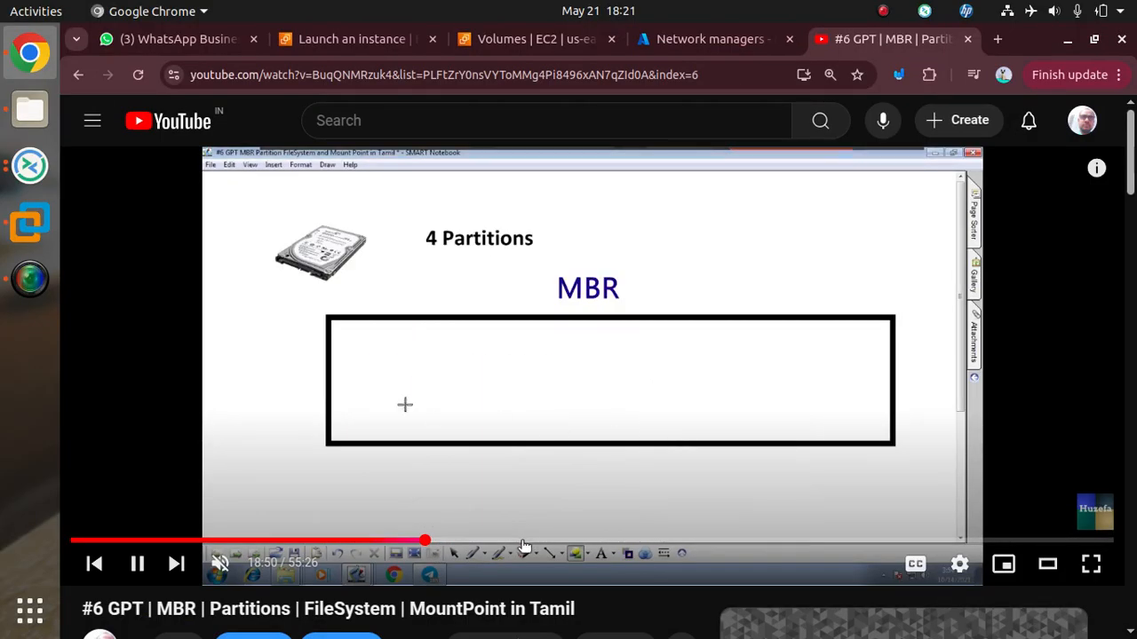
left_click(525, 541)
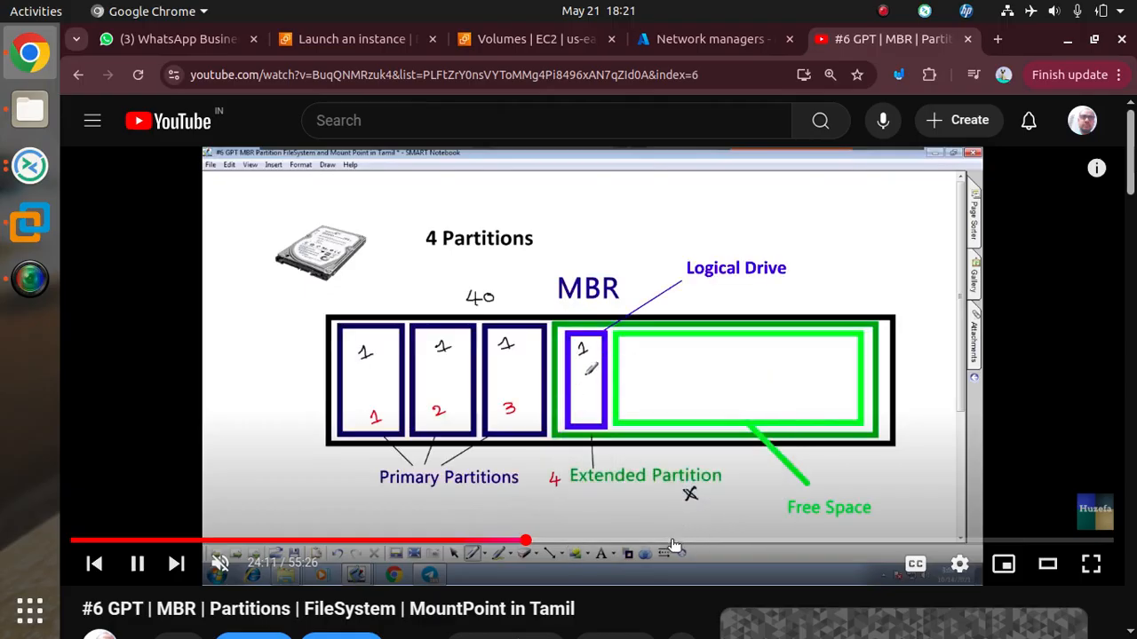
left_click(710, 541)
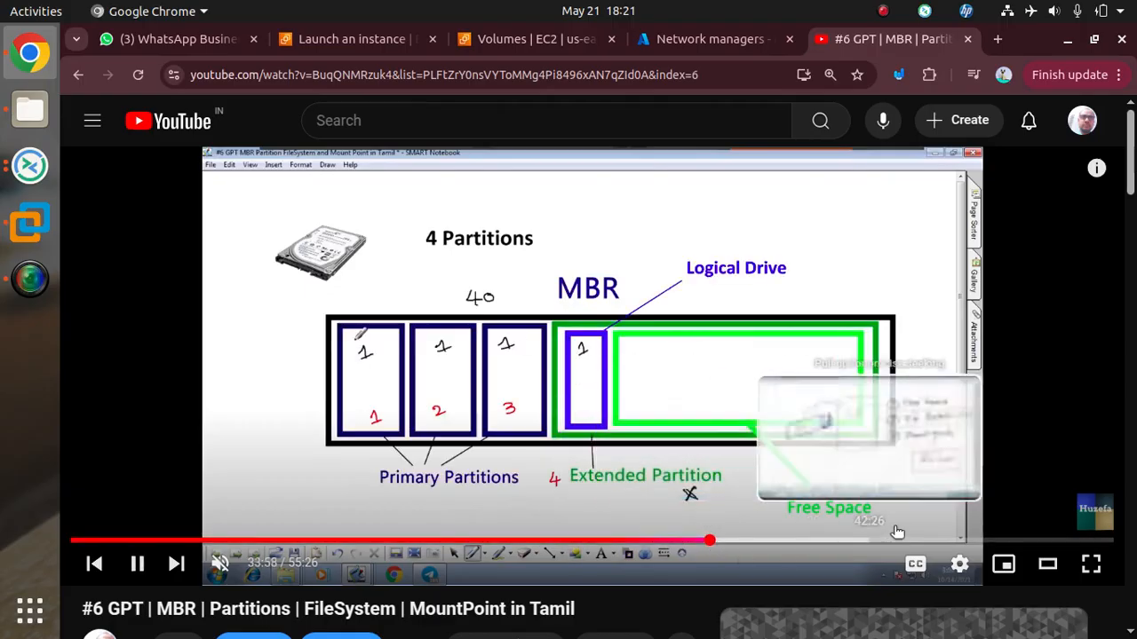
left_click(841, 540)
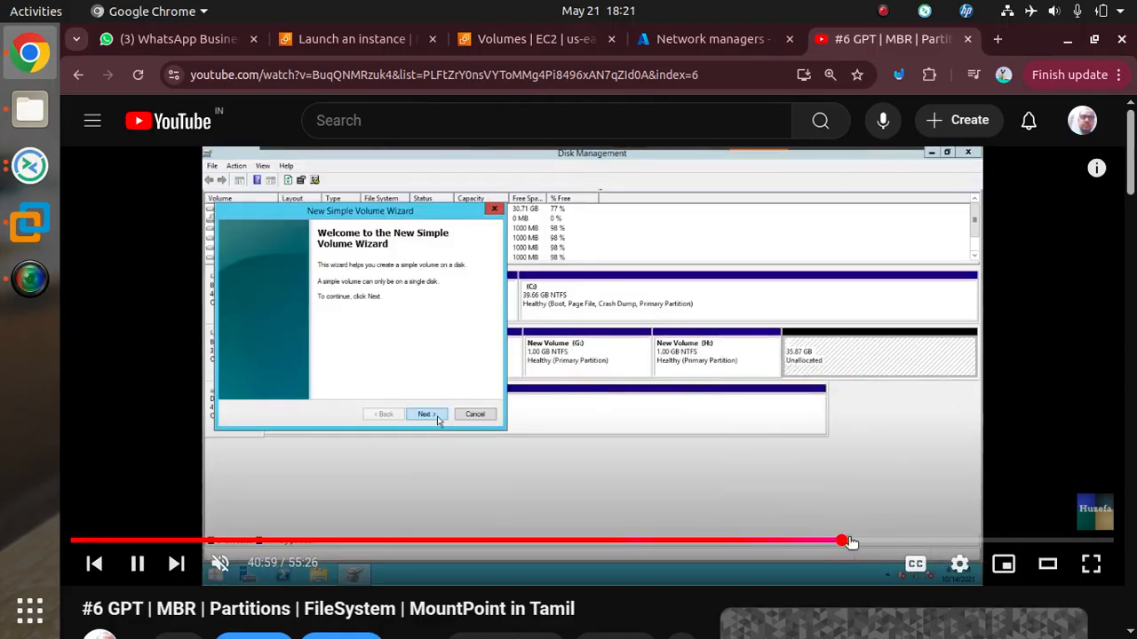
left_click(939, 541)
left_click(1004, 541)
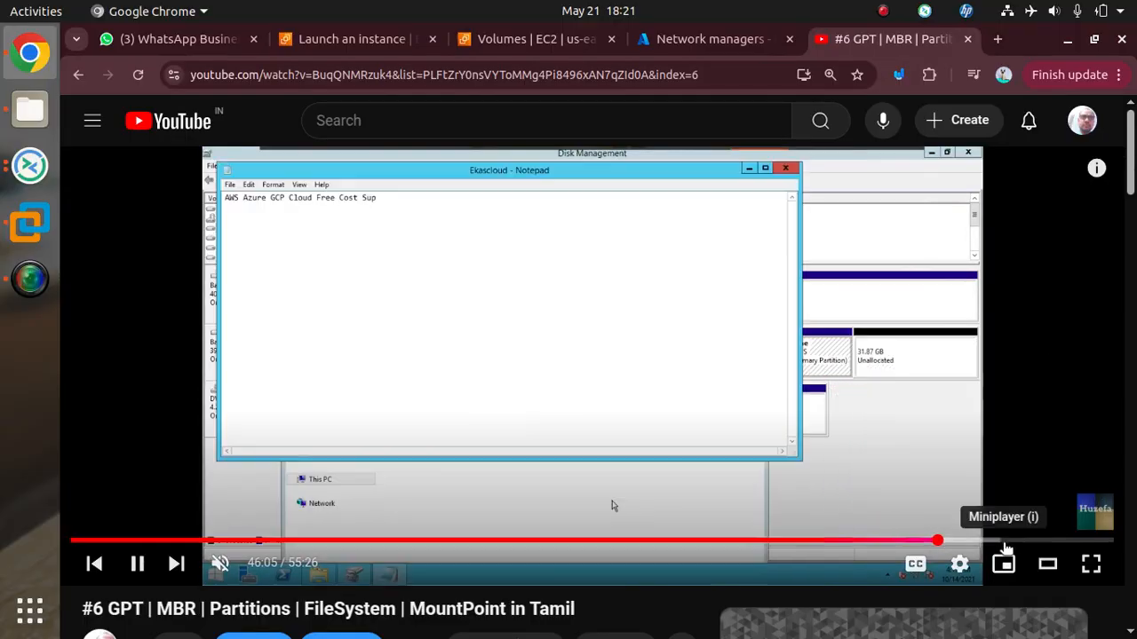
left_click(1048, 541)
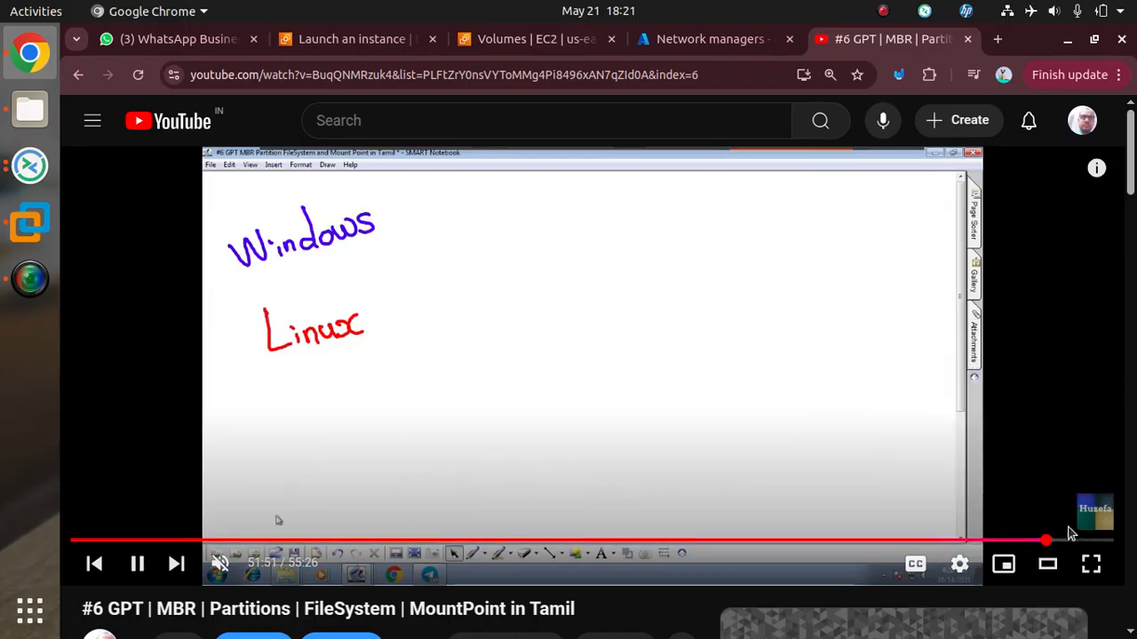
left_click(1073, 541)
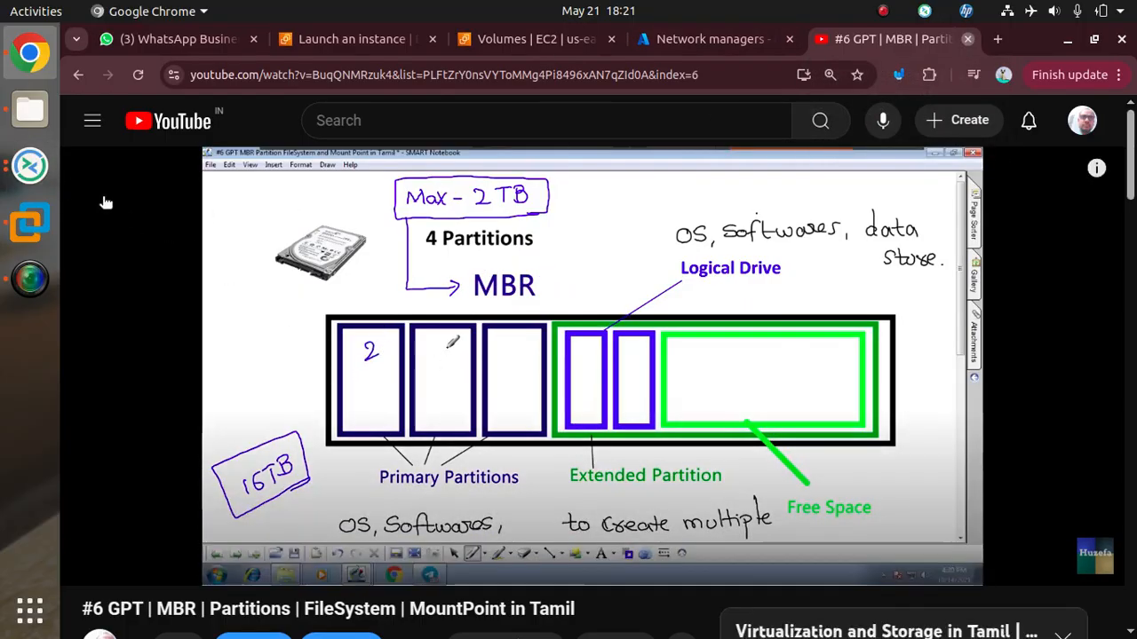
key("ctrl+w")
Switch to the AWSConnection remote session and start a new simple volume on Disk 1's unallocated space with drive letter D.
left_click(44, 169)
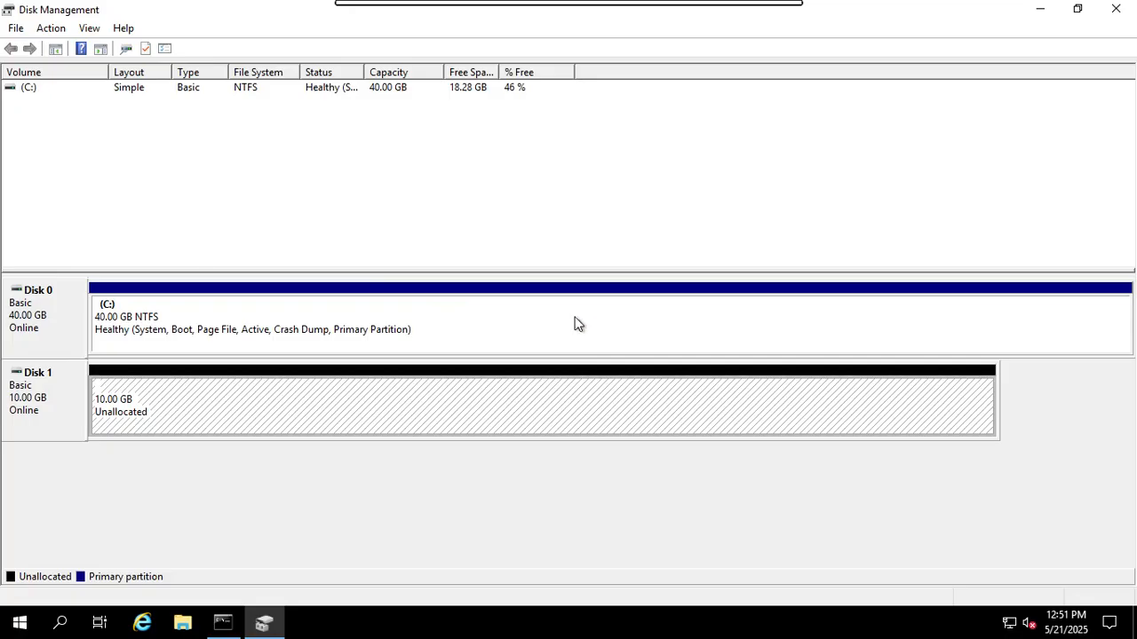
right_click(537, 406)
left_click(652, 418)
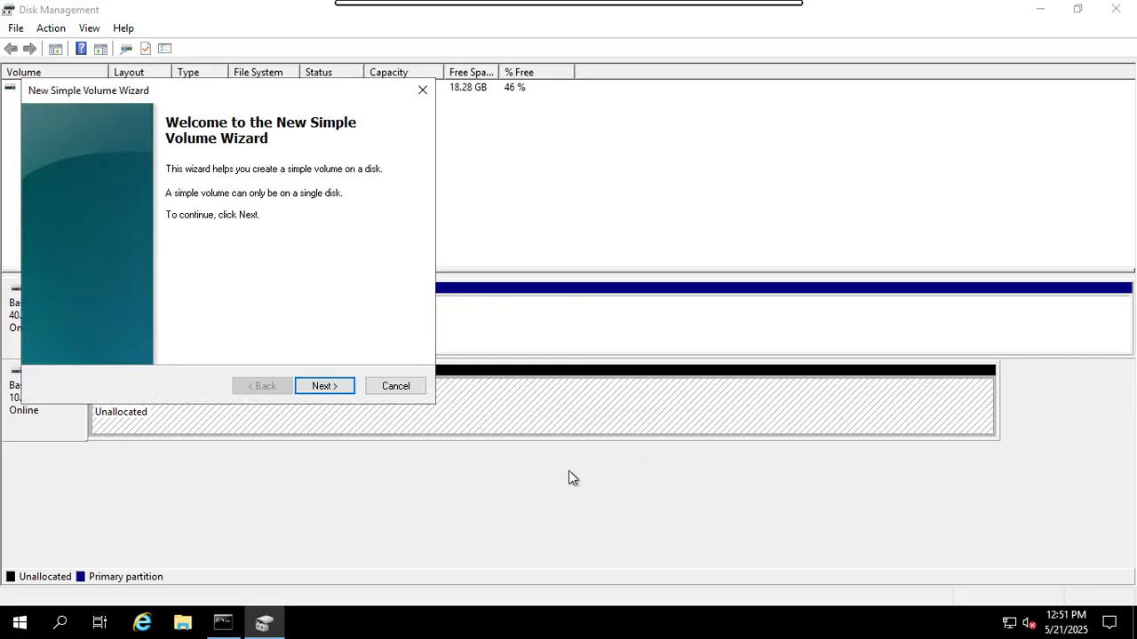
left_click(342, 391)
left_click(337, 388)
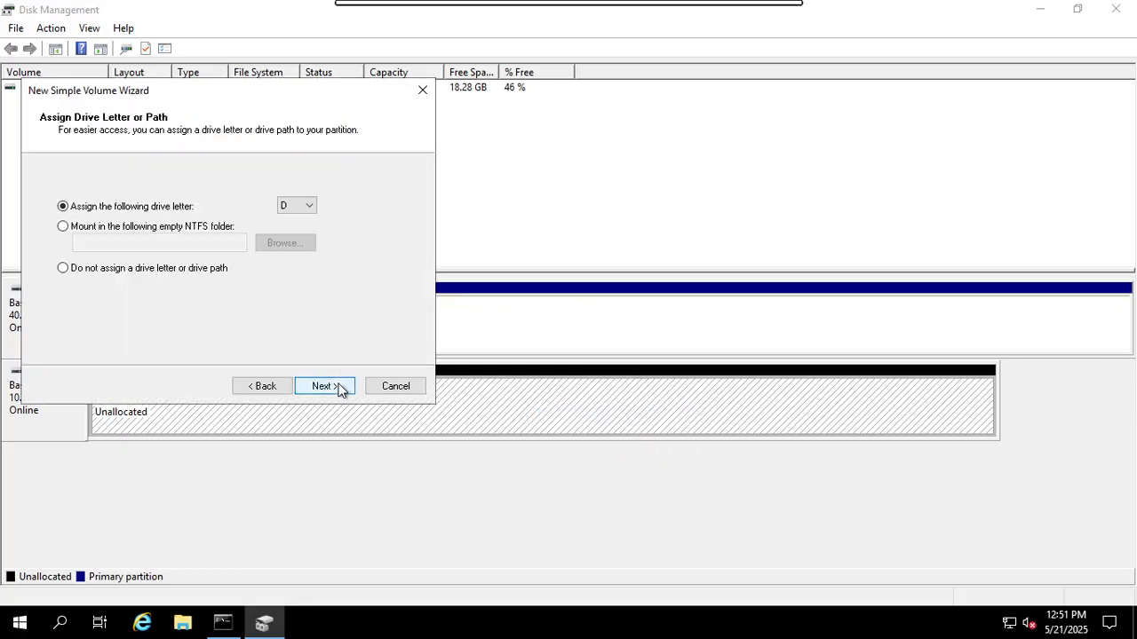
left_click(341, 389)
left_click(265, 387)
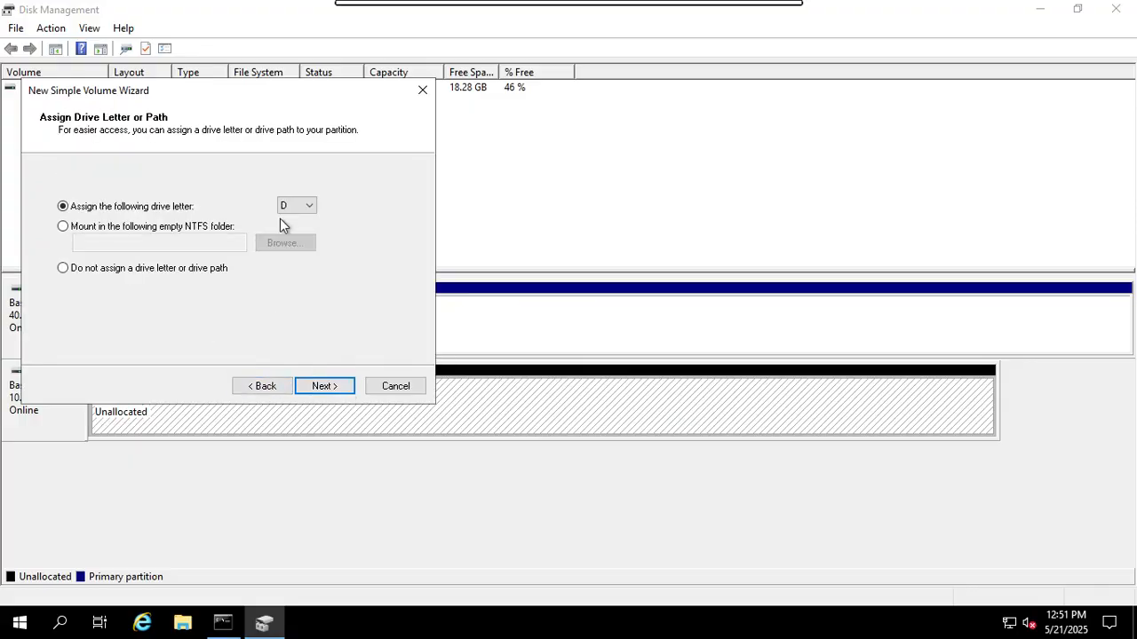
left_click(325, 386)
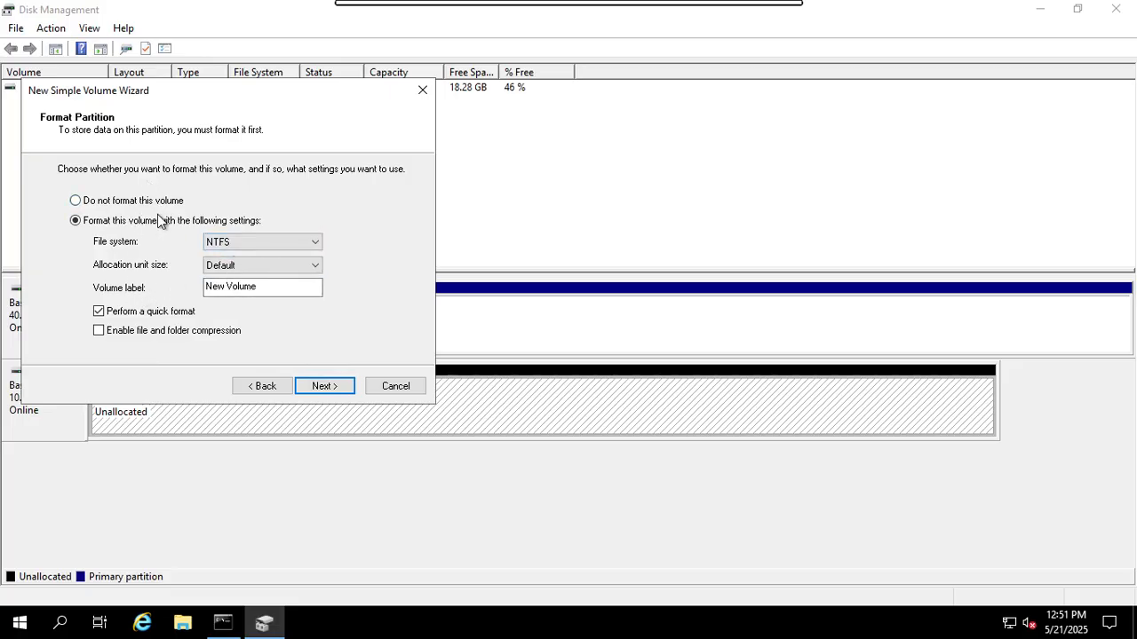
Quick-format the volume as NTFS with the default allocation unit size and label New Volume, complete its creation, and select it.
left_click(231, 242)
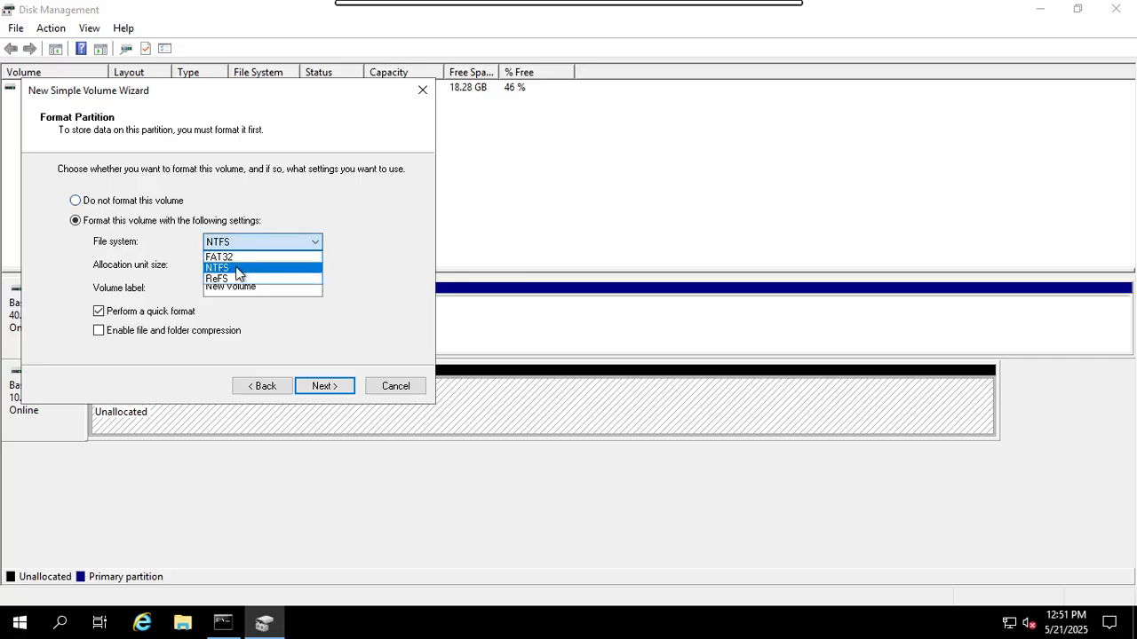
left_click(237, 266)
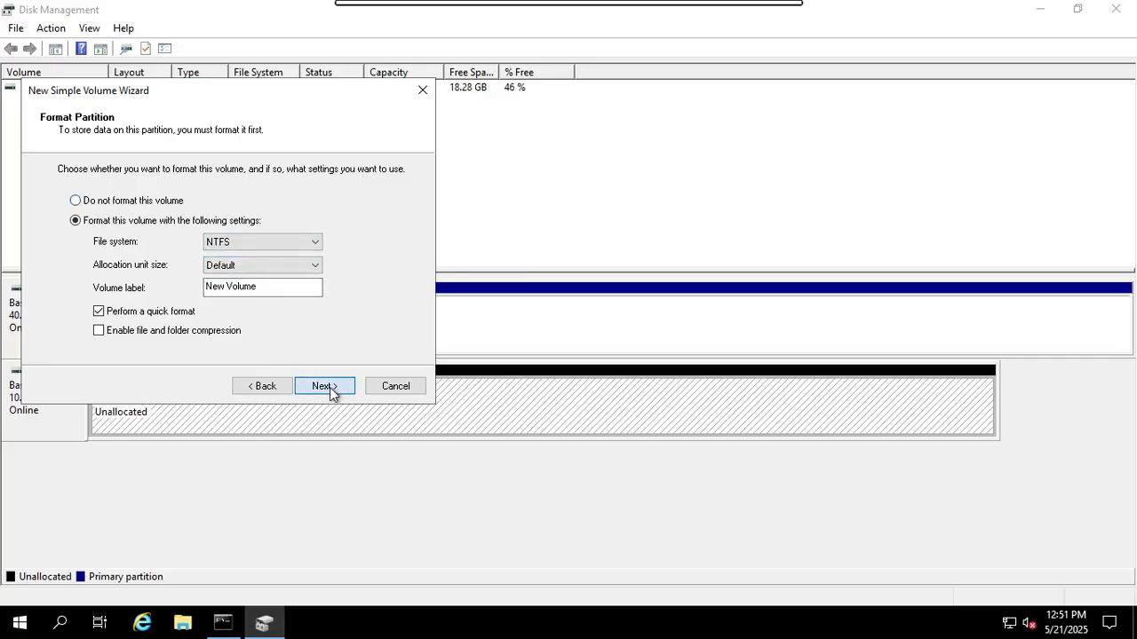
left_click(329, 393)
left_click(330, 389)
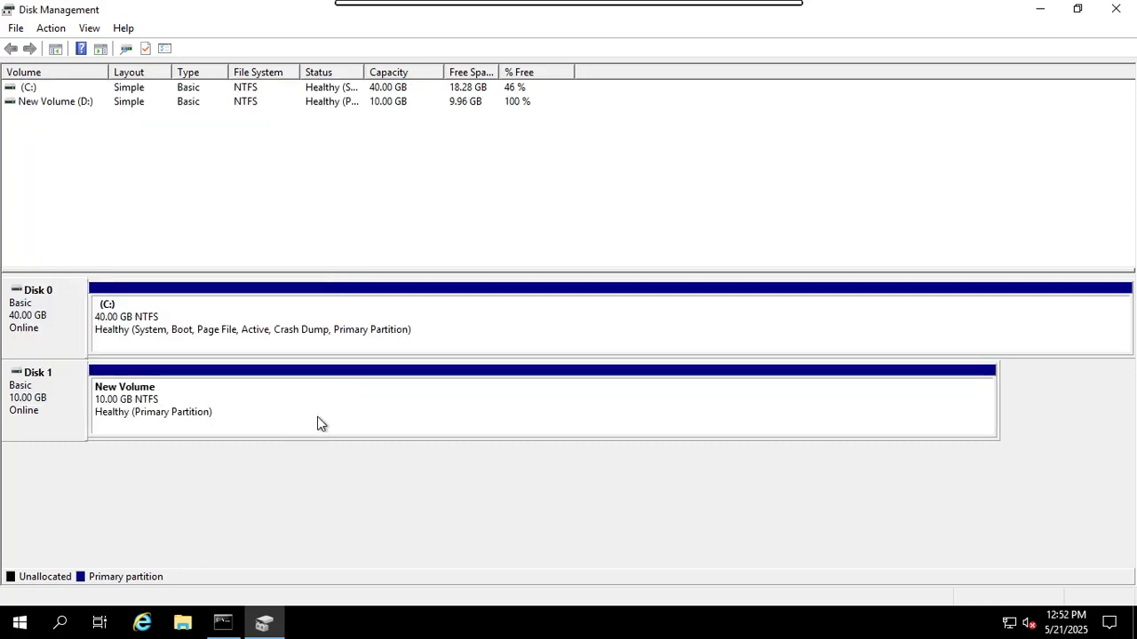
left_click(317, 419)
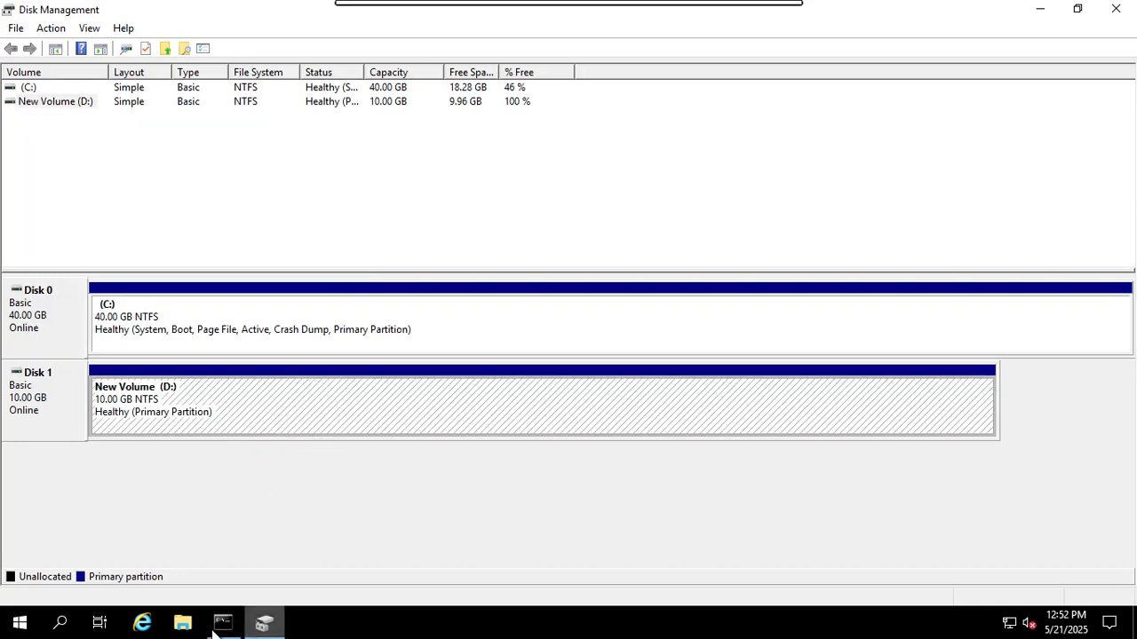
Open This PC in File Explorer to check the drives on the instance.
left_click(182, 623)
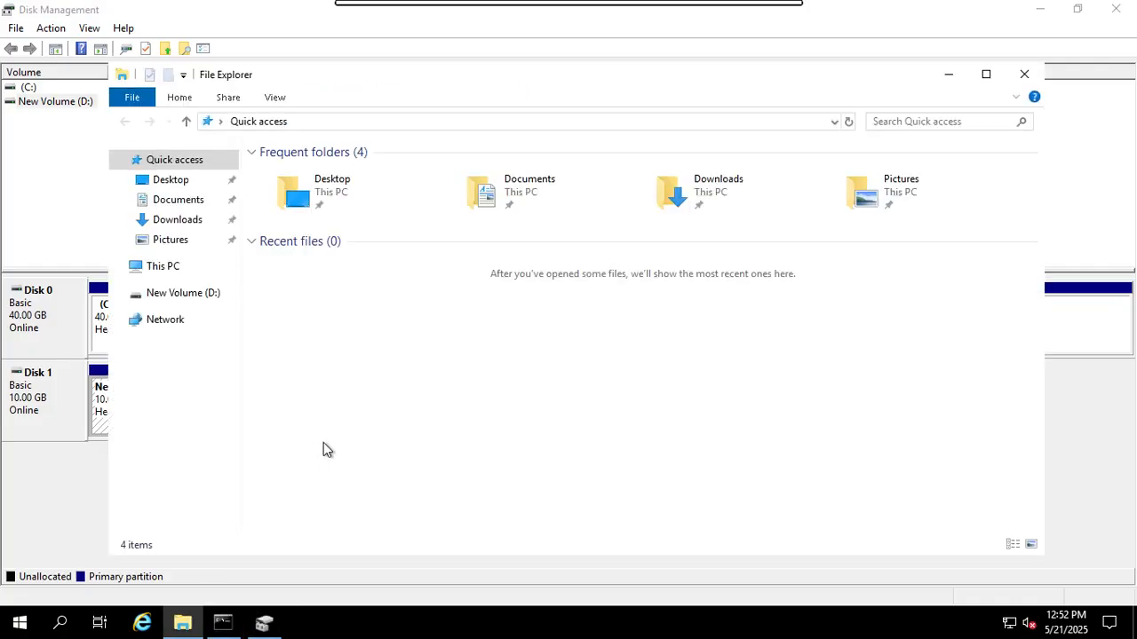
left_click(174, 268)
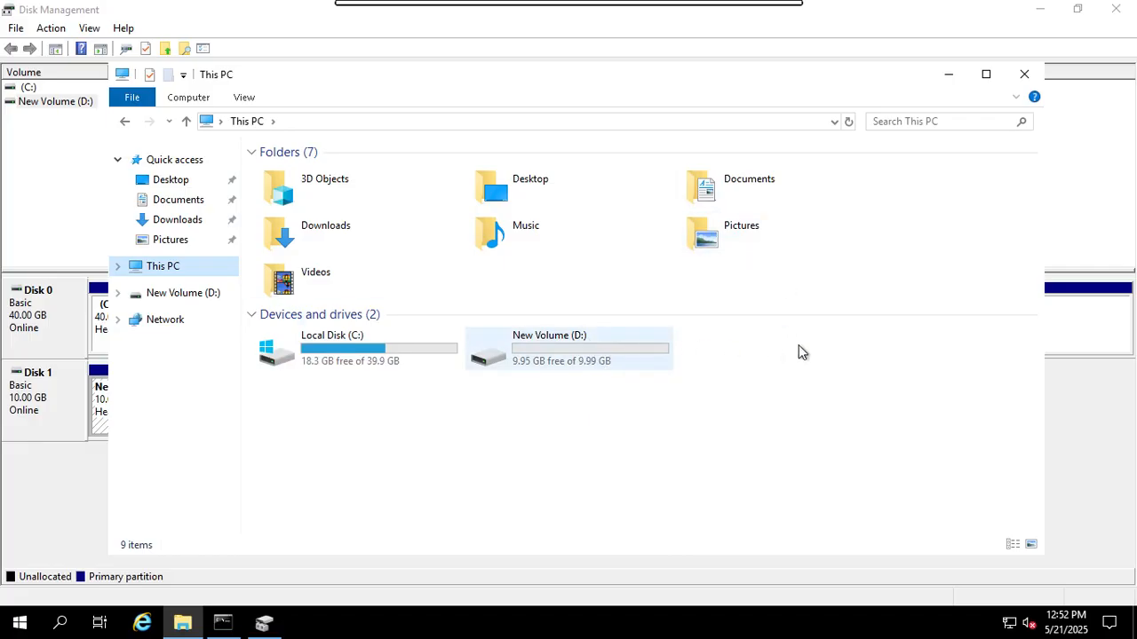
Leave the remote session for the EC2 console in Chrome, view the Create volume form, and go back to the Volumes list.
left_click(1030, 396)
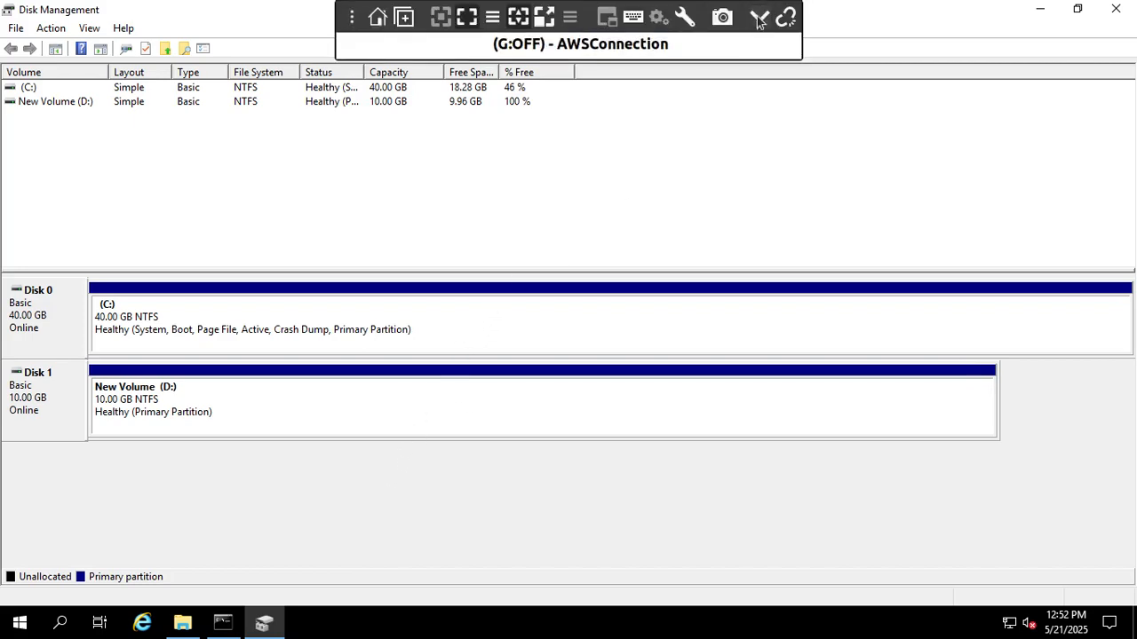
left_click(760, 15)
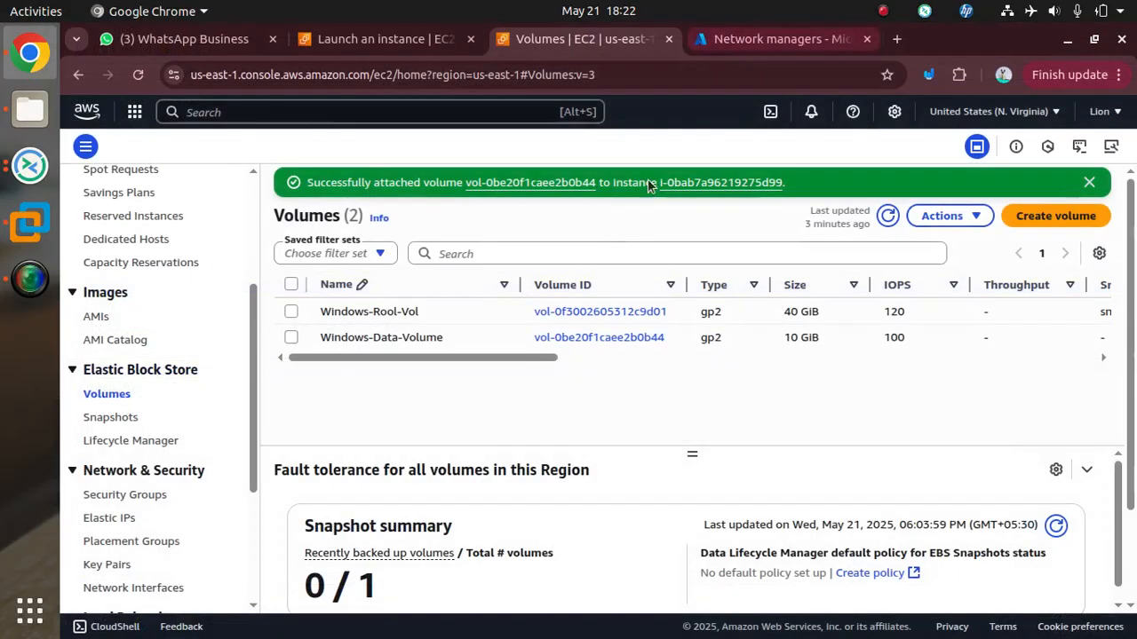
left_click(1030, 224)
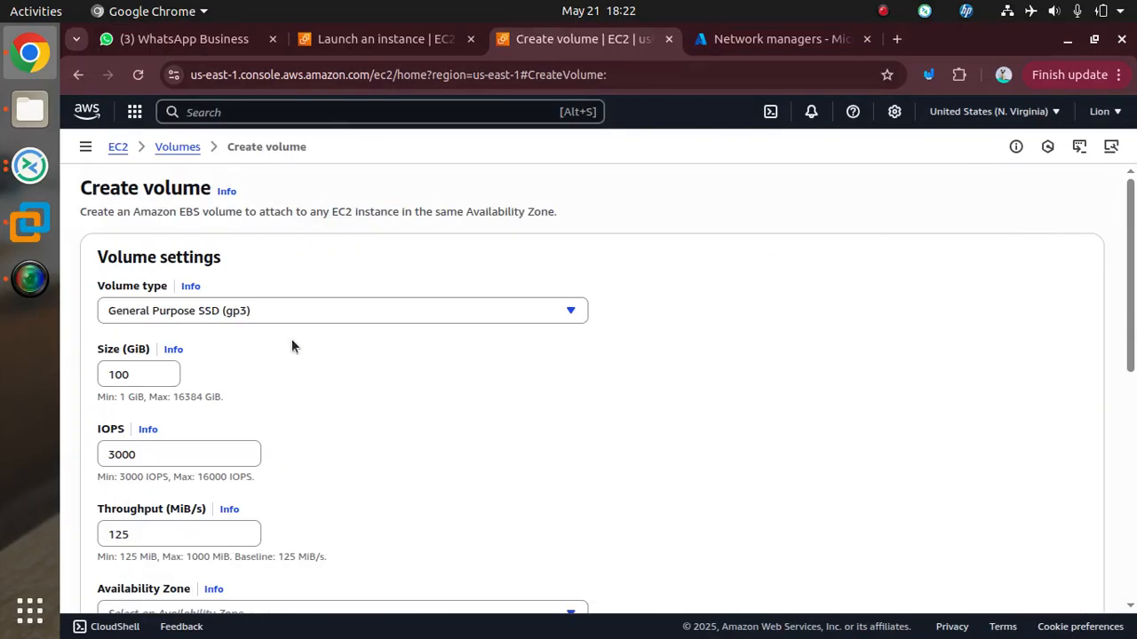
left_click(179, 148)
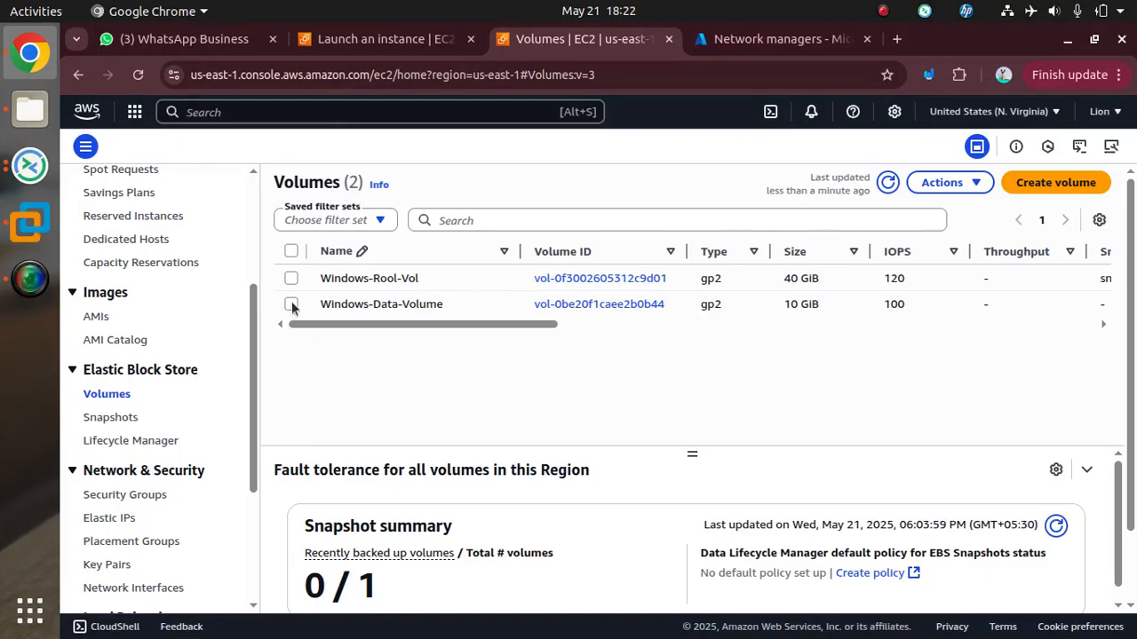
Select Windows-Data-Volume and review the actions available for it, including the detach options.
left_click(291, 304)
left_click(970, 188)
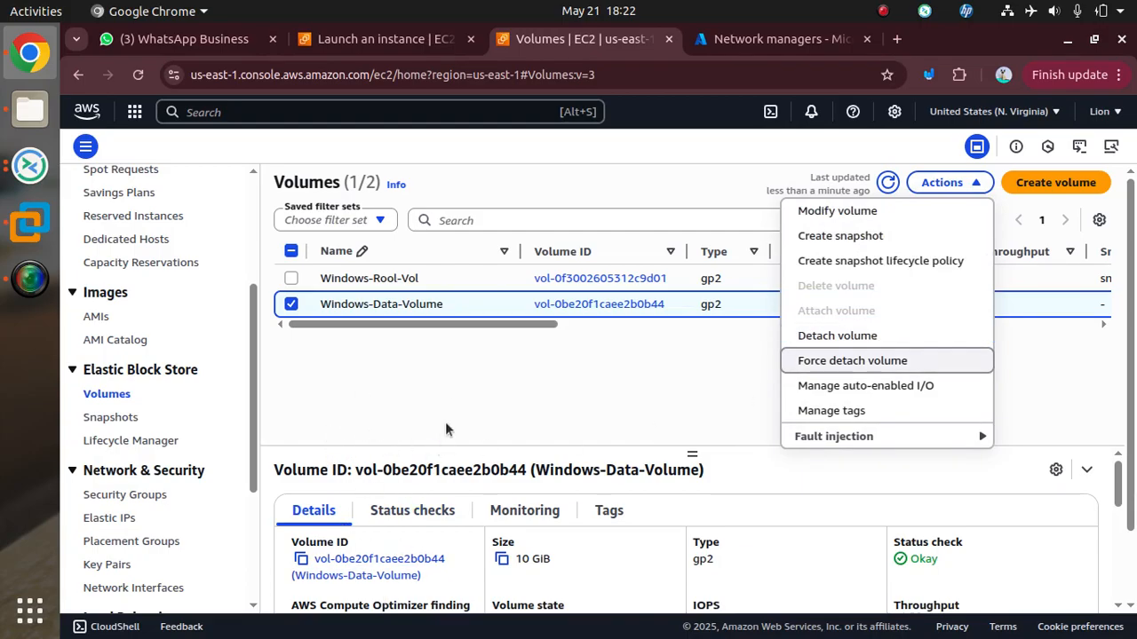
left_click(457, 398)
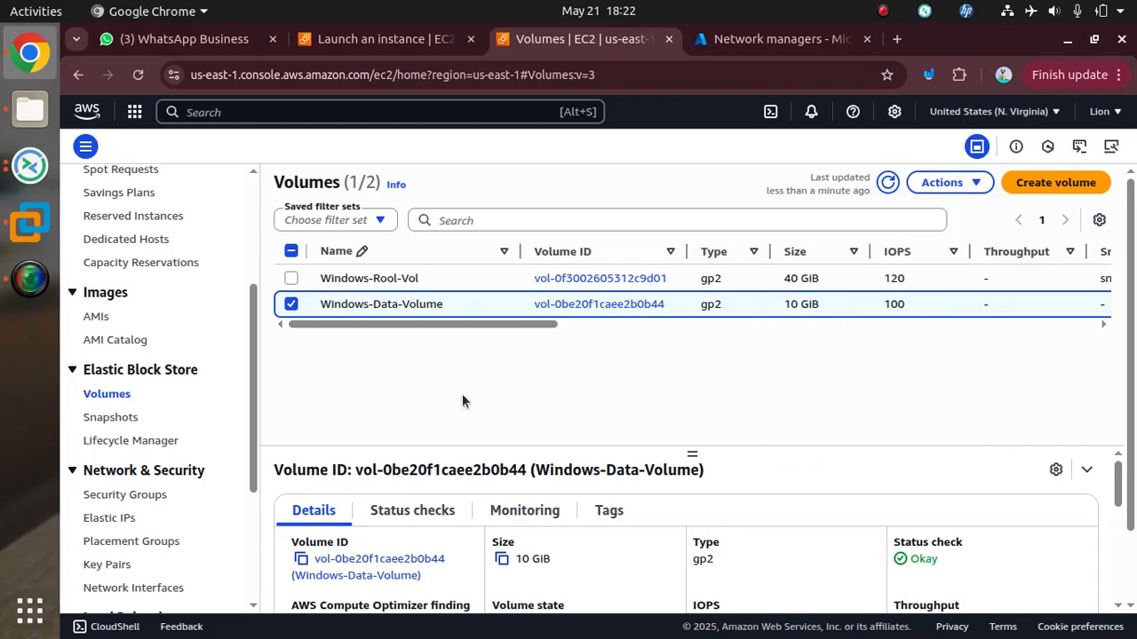